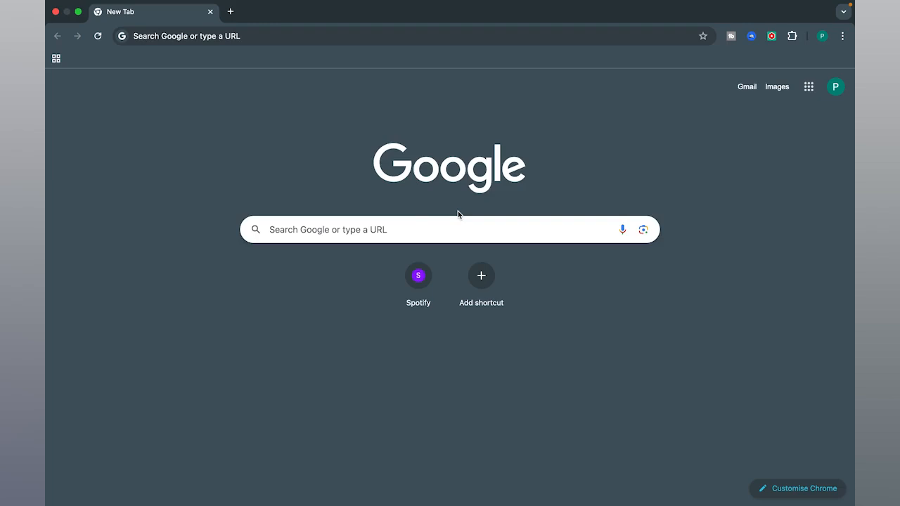
Step: Search the web for "h2r layouts" and open the H2R Layouts site
{"action": "left_click", "coordinate": [415, 231]}
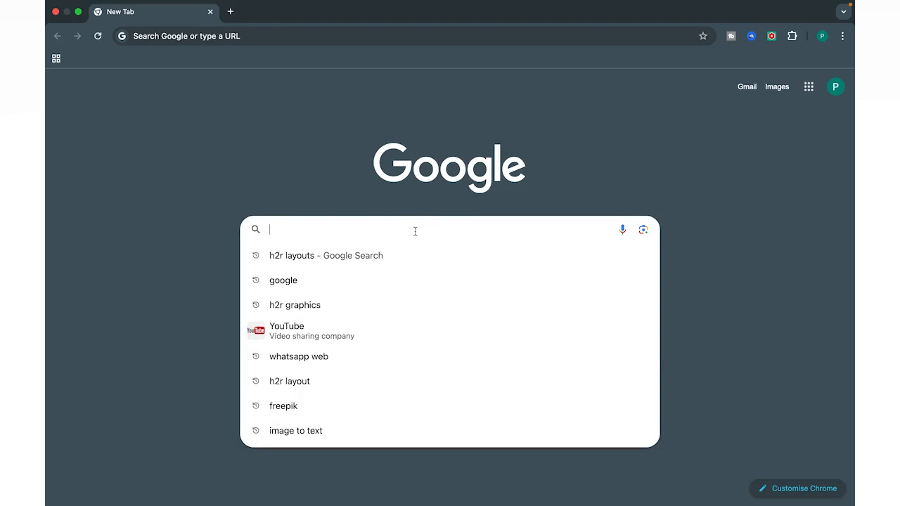
{"action": "type", "text": "h2r la"}
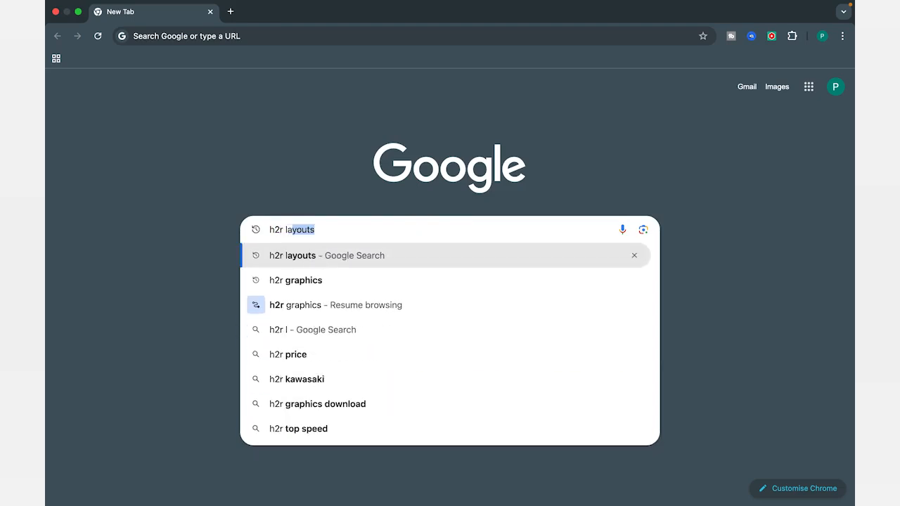
{"action": "type", "text": "yout"}
{"action": "key", "text": "Return"}
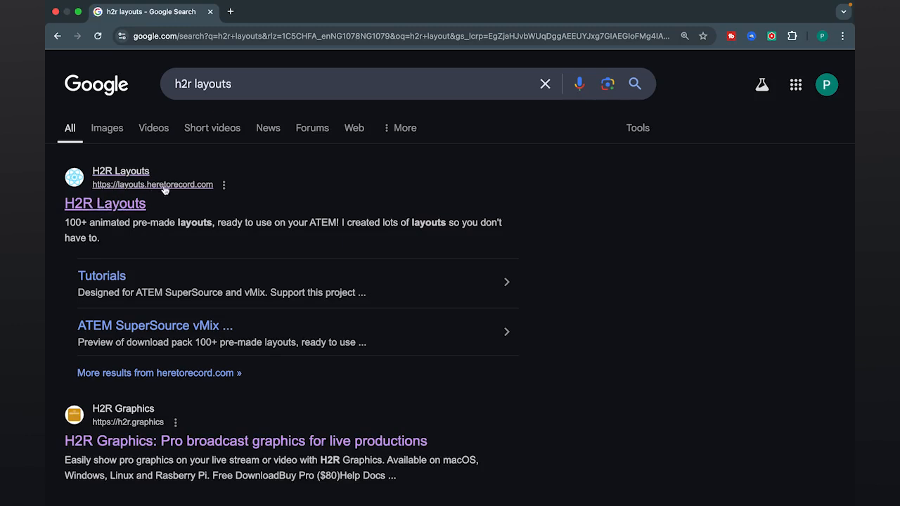
{"action": "left_click", "coordinate": [125, 204]}
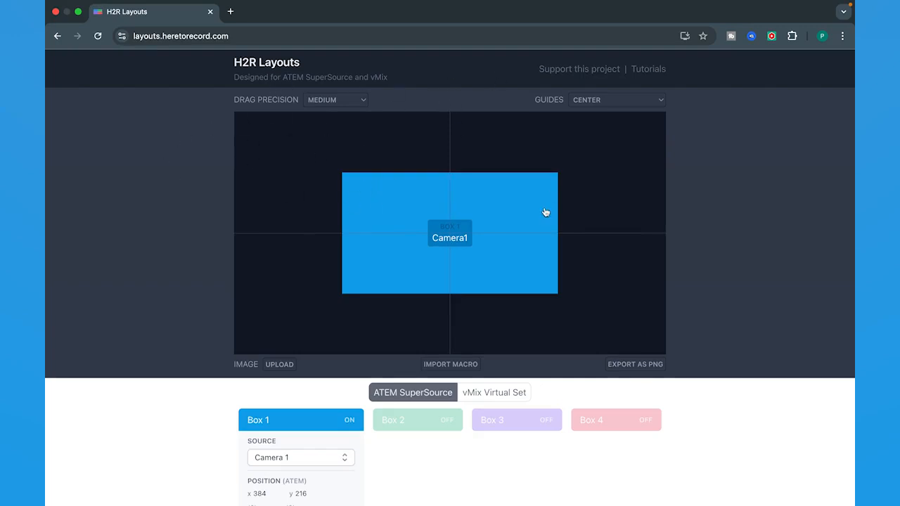
Step: Switch the layout editor from ATEM SuperSource to vMix Virtual Set mode
{"action": "scroll", "coordinate": [545, 212], "scroll_direction": "down", "scroll_amount": 3}
{"action": "scroll", "coordinate": [545, 212], "scroll_direction": "up", "scroll_amount": 3}
{"action": "scroll", "coordinate": [546, 212], "scroll_direction": "down", "scroll_amount": 2}
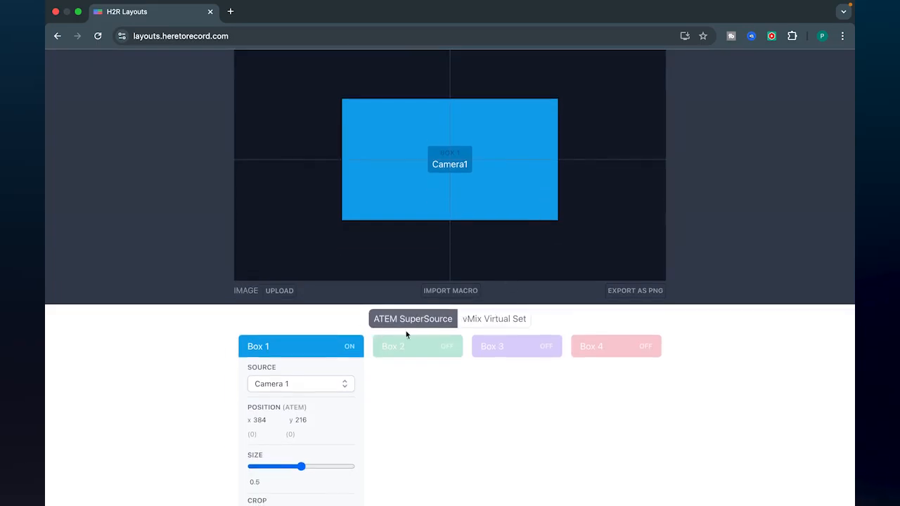
{"action": "left_click", "coordinate": [483, 321]}
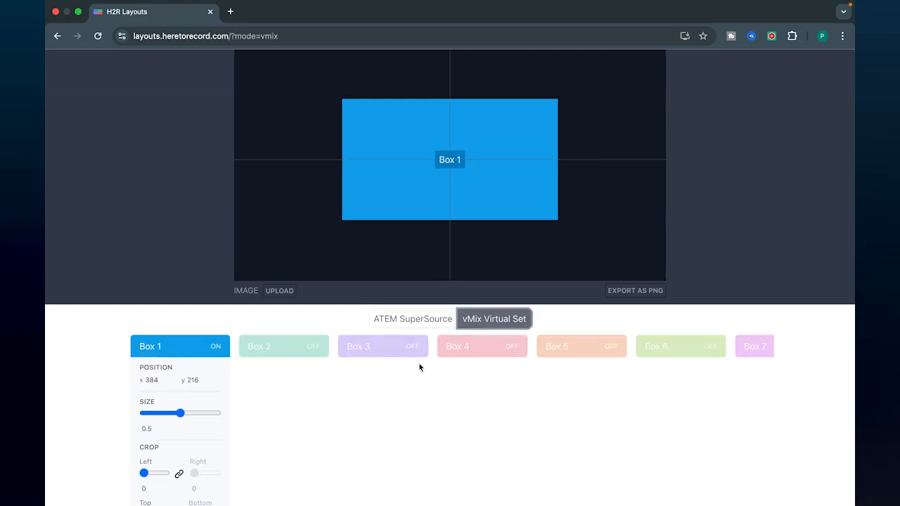
{"action": "scroll", "coordinate": [420, 366], "scroll_direction": "down", "scroll_amount": 2}
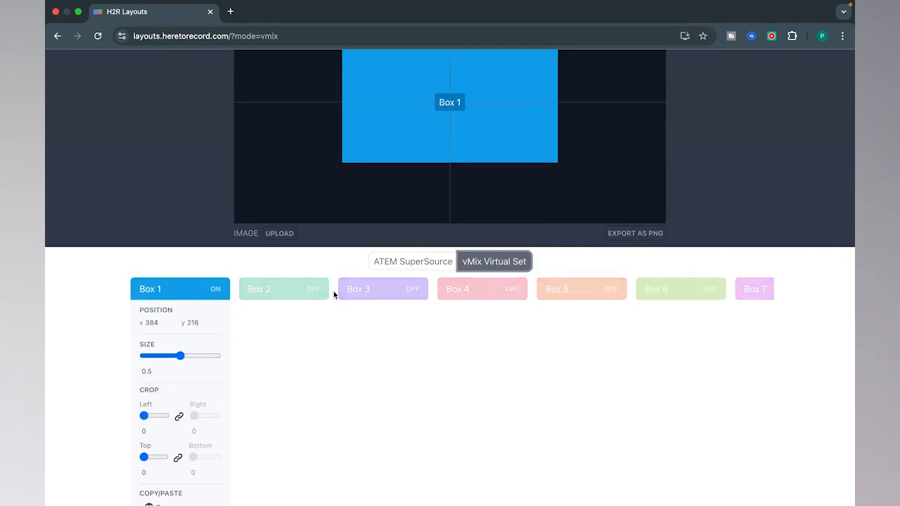
{"action": "scroll", "coordinate": [324, 274], "scroll_direction": "up", "scroll_amount": 3}
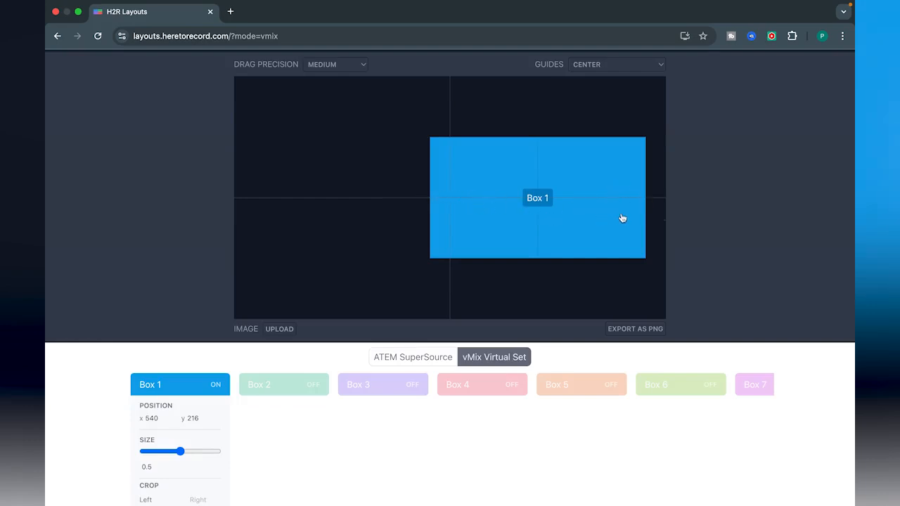
Step: Switch Box 1 off and back on to try its visibility on the canvas
{"action": "left_click_drag", "start_coordinate": [595, 213], "coordinate": [600, 216]}
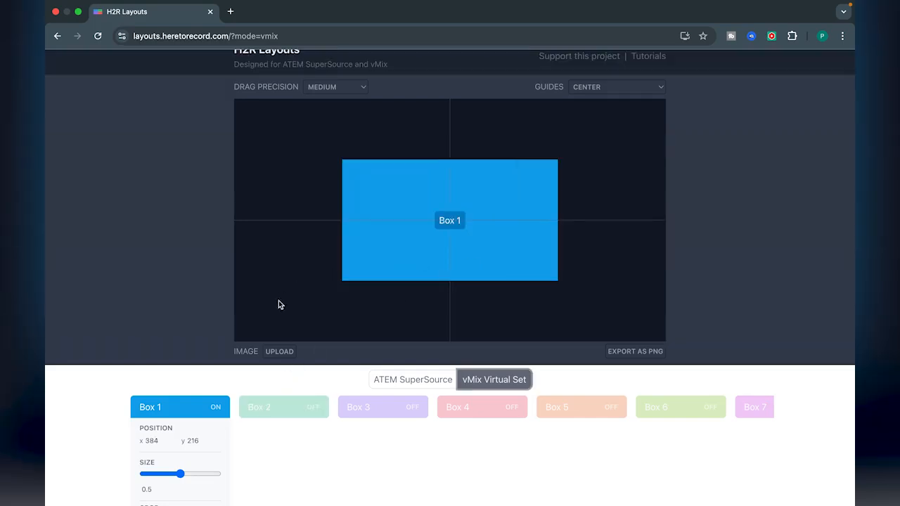
{"action": "scroll", "coordinate": [312, 338], "scroll_direction": "down", "scroll_amount": 1}
{"action": "scroll", "coordinate": [310, 340], "scroll_direction": "up", "scroll_amount": 1}
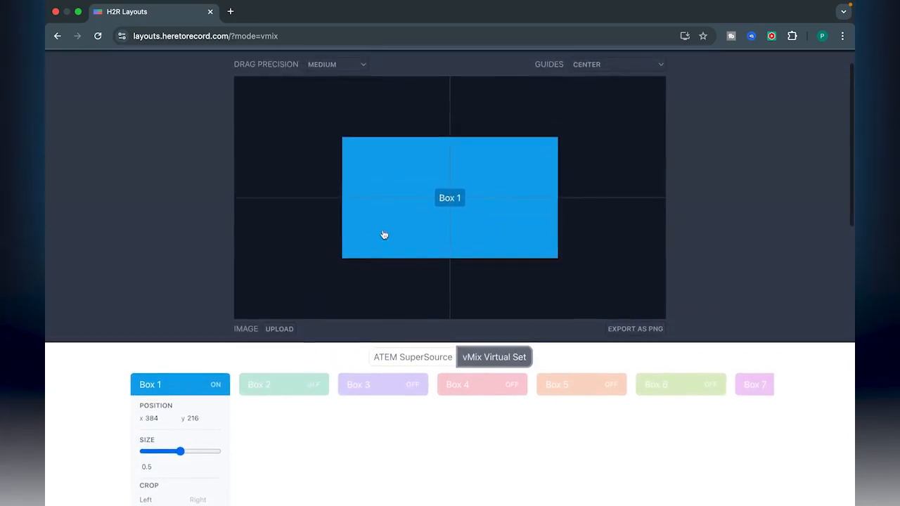
{"action": "left_click", "coordinate": [178, 385]}
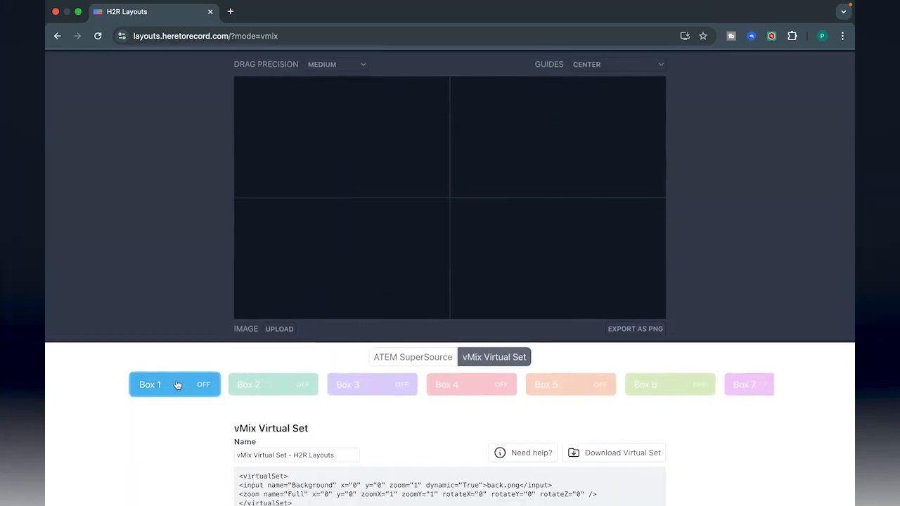
{"action": "left_click", "coordinate": [178, 385]}
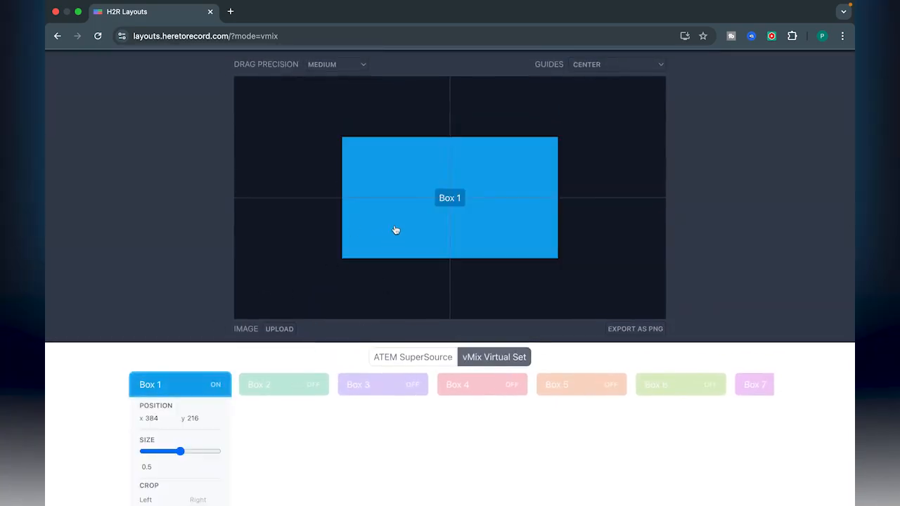
Step: Move Box 1 into the right part of the canvas, to about x 548, y 216
{"action": "left_click_drag", "start_coordinate": [411, 230], "coordinate": [483, 230]}
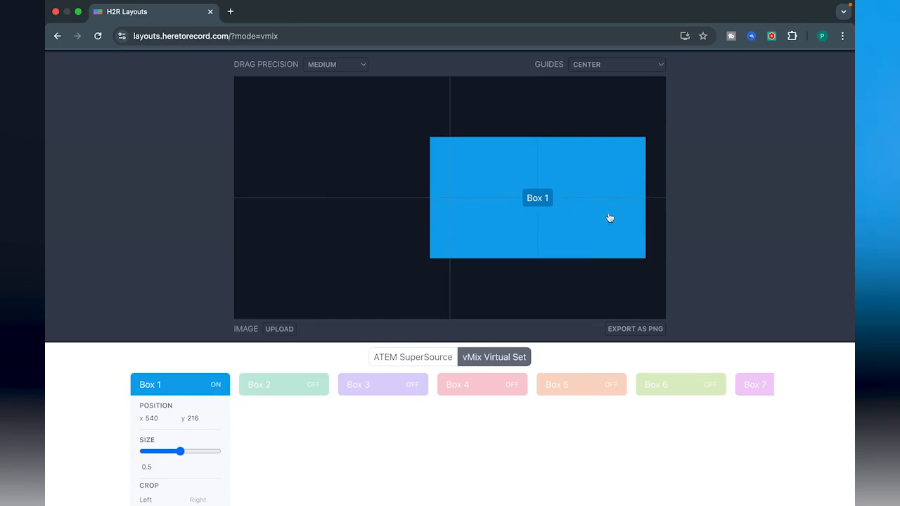
{"action": "left_click_drag", "start_coordinate": [593, 216], "coordinate": [601, 216]}
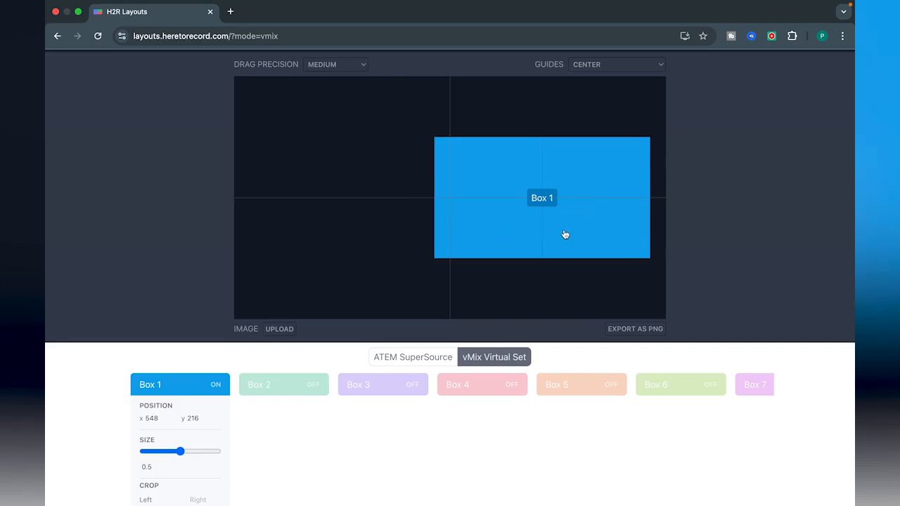
Step: Turn on Box 2 and place it beside Box 1 in the left part of the canvas, at about x 148, y 216
{"action": "left_click", "coordinate": [277, 386]}
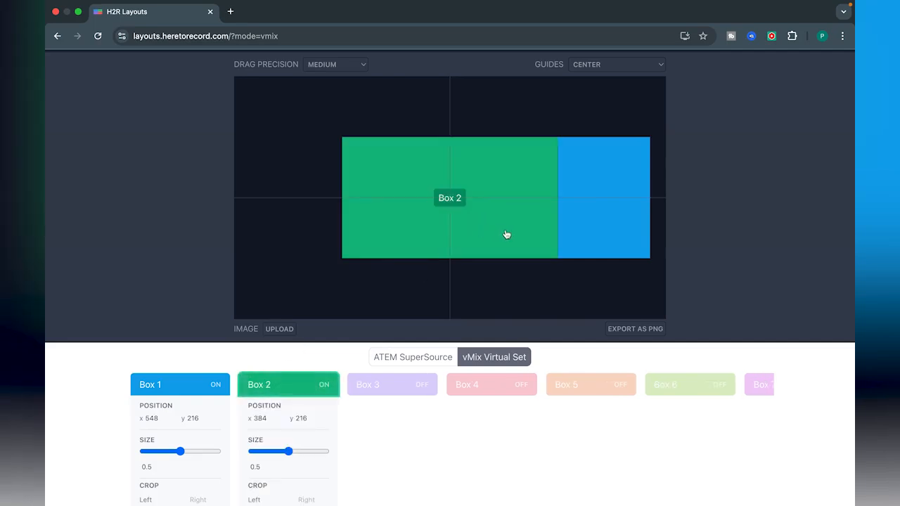
{"action": "left_click_drag", "start_coordinate": [506, 234], "coordinate": [376, 234]}
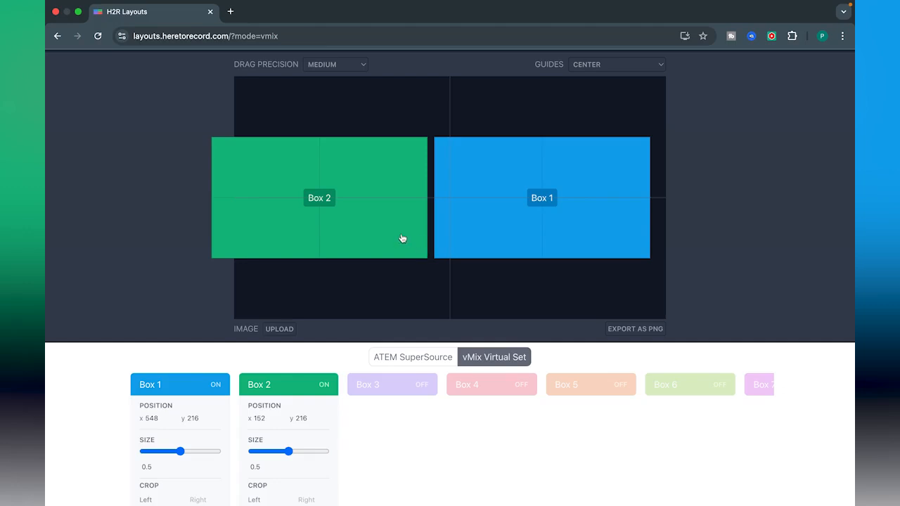
{"action": "left_click_drag", "start_coordinate": [403, 238], "coordinate": [399, 239]}
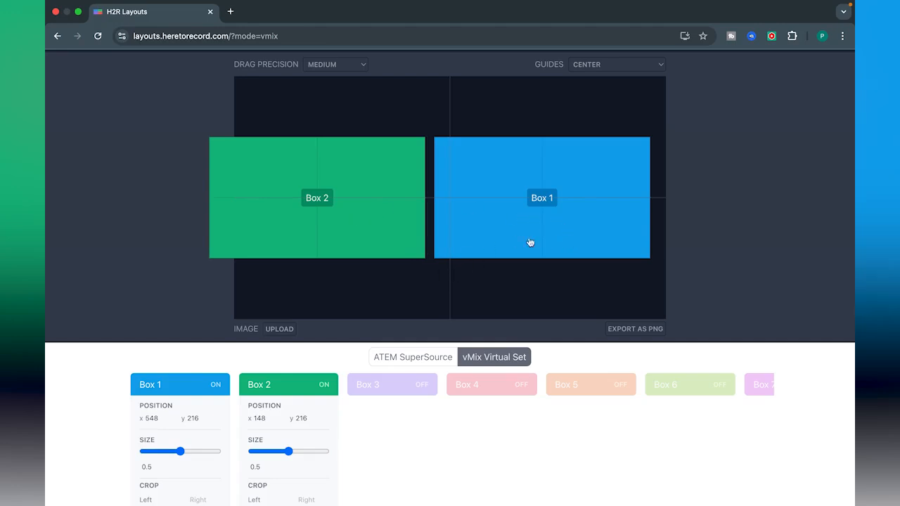
Step: Unlink Box 1's left and right crop values and try out the left crop, leaving it at 0
{"action": "scroll", "coordinate": [579, 225], "scroll_direction": "down", "scroll_amount": 1}
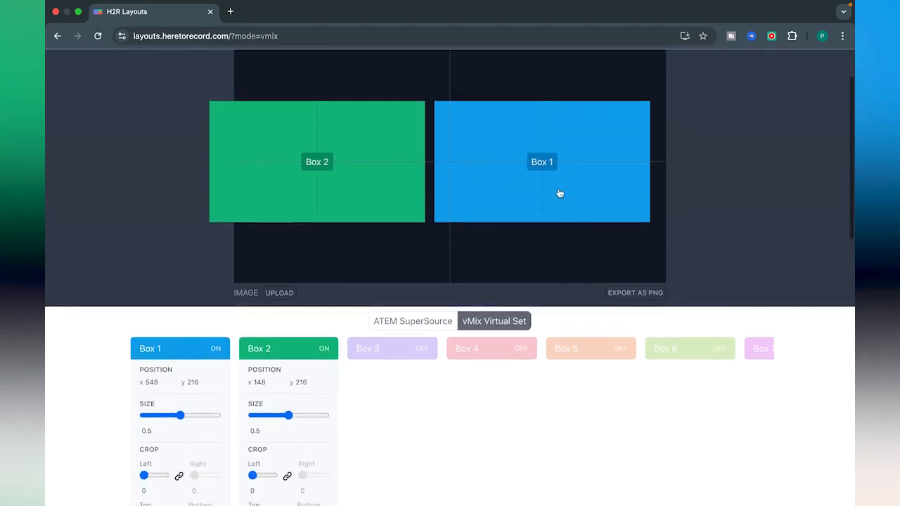
{"action": "scroll", "coordinate": [211, 382], "scroll_direction": "down", "scroll_amount": 2}
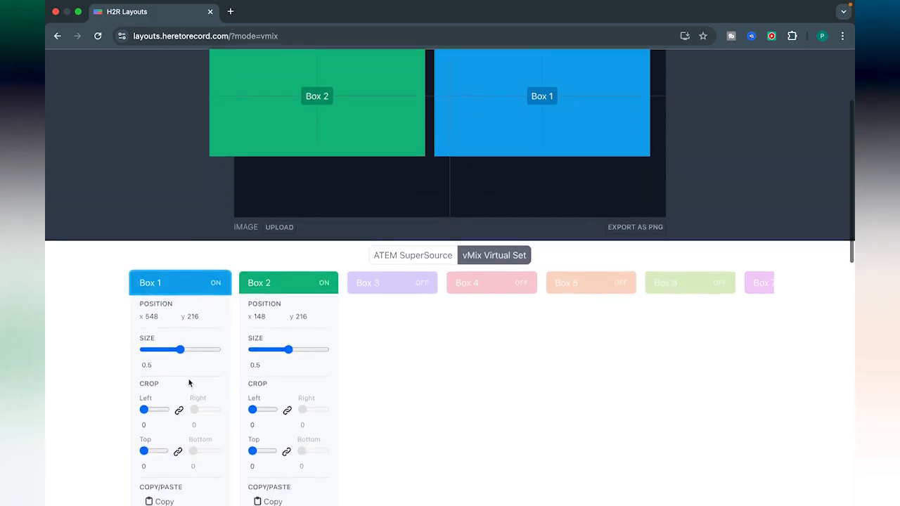
{"action": "scroll", "coordinate": [188, 382], "scroll_direction": "down", "scroll_amount": 1}
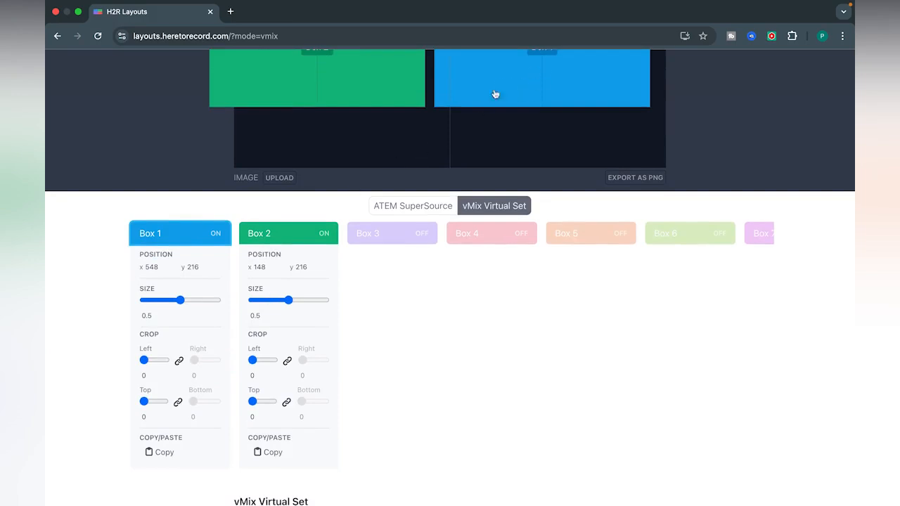
{"action": "scroll", "coordinate": [510, 95], "scroll_direction": "up", "scroll_amount": 2}
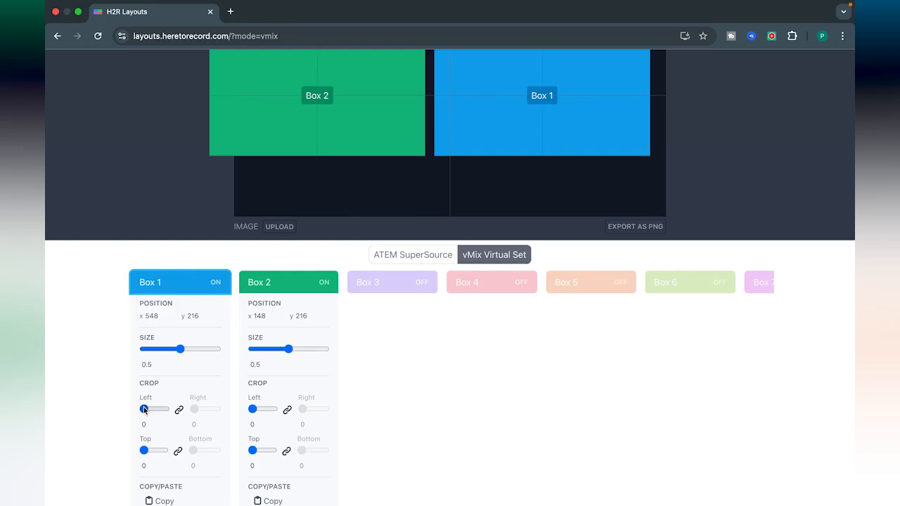
{"action": "left_click", "coordinate": [179, 412]}
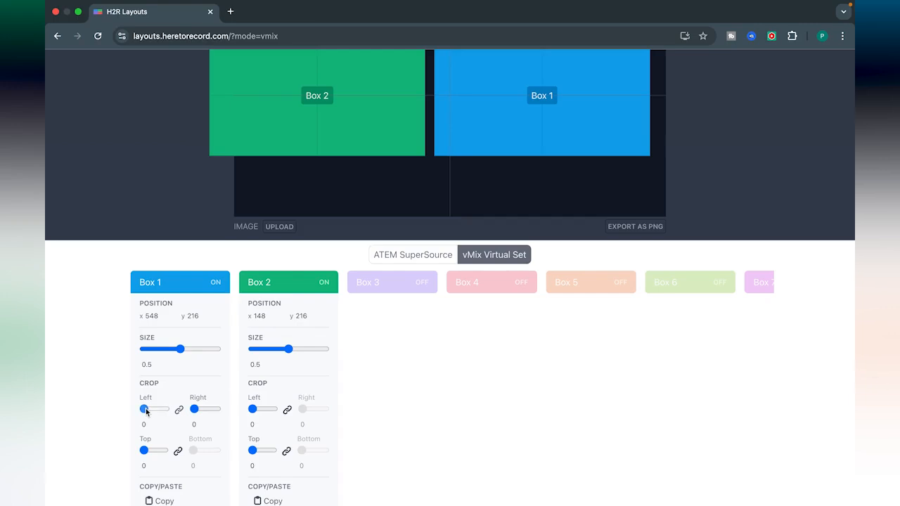
{"action": "mouse_move", "coordinate": [145, 411]}
{"action": "left_mouse_down"}
{"action": "mouse_move", "coordinate": [211, 410]}
{"action": "mouse_move", "coordinate": [131, 411]}
{"action": "left_mouse_up"}
{"action": "scroll", "coordinate": [397, 193], "scroll_direction": "up", "scroll_amount": 1}
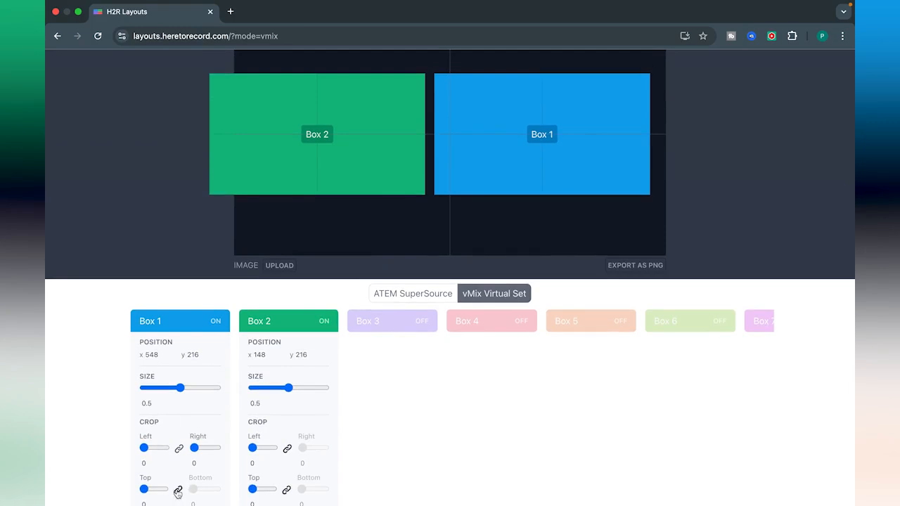
Step: Unlink Box 1's top and bottom crop values and try out the vertical crop, leaving both at 0
{"action": "left_click", "coordinate": [178, 491]}
{"action": "left_click_drag", "start_coordinate": [194, 491], "coordinate": [142, 491]}
{"action": "scroll", "coordinate": [312, 432], "scroll_direction": "down", "scroll_amount": 2}
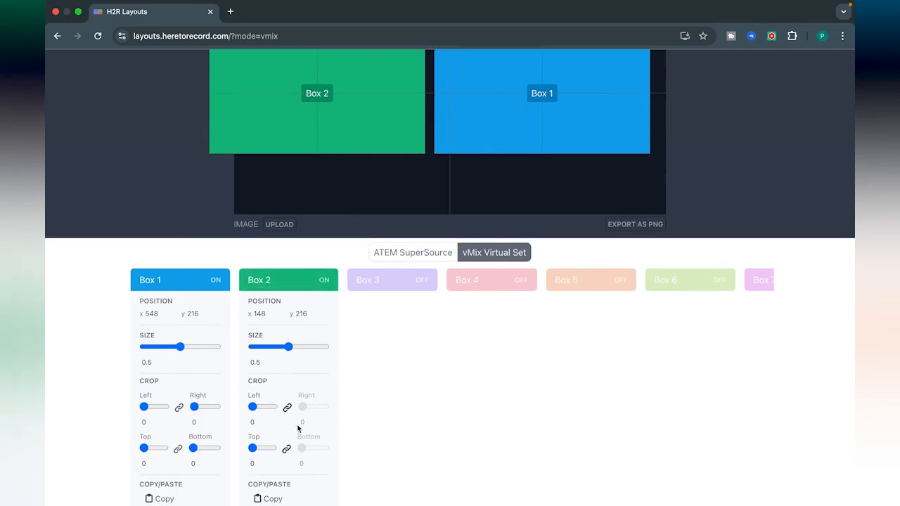
Step: Reduce Box 2's size to 0.36 and move it slightly right to about x 176, y 218.25
{"action": "scroll", "coordinate": [286, 408], "scroll_direction": "up", "scroll_amount": 3}
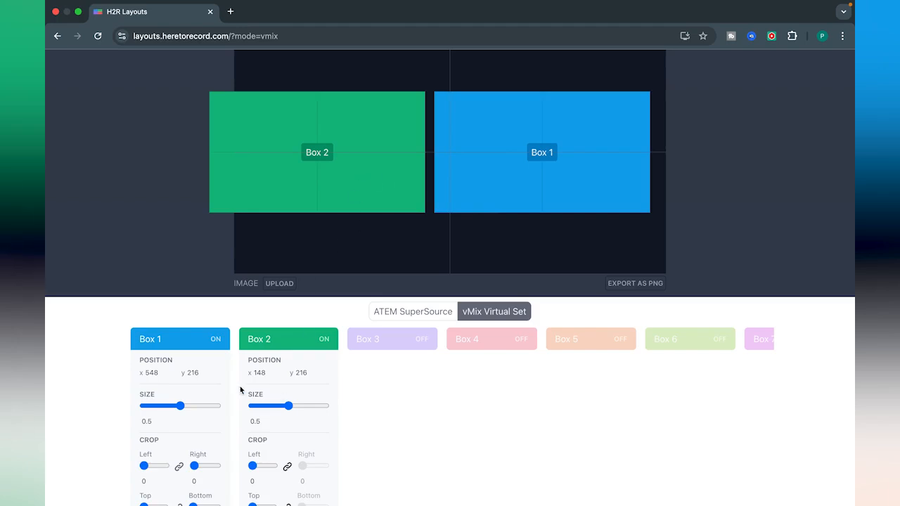
{"action": "scroll", "coordinate": [308, 457], "scroll_direction": "down", "scroll_amount": 1}
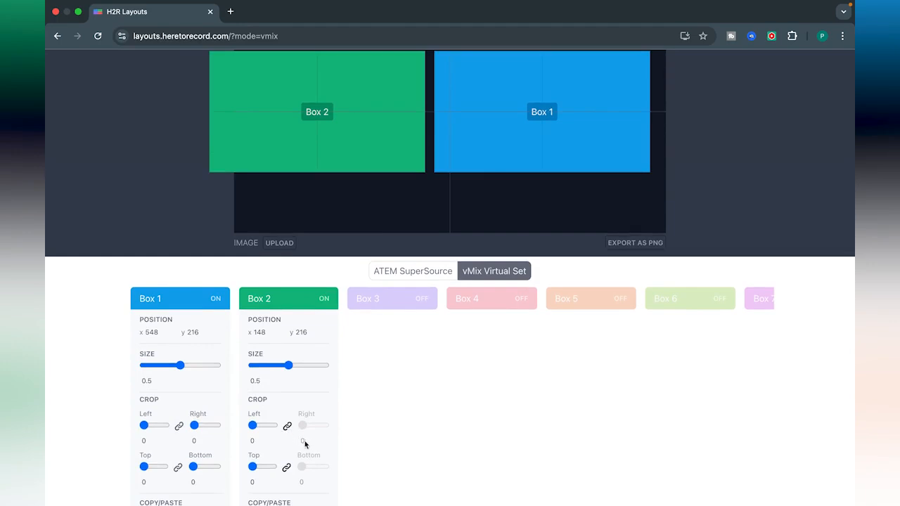
{"action": "scroll", "coordinate": [305, 443], "scroll_direction": "up", "scroll_amount": 1}
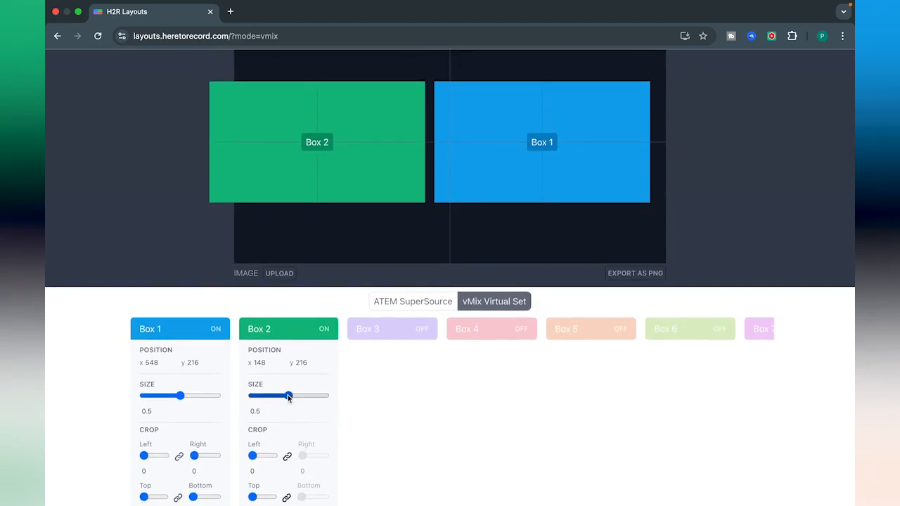
{"action": "mouse_move", "coordinate": [287, 394]}
{"action": "left_mouse_down"}
{"action": "mouse_move", "coordinate": [262, 397]}
{"action": "mouse_move", "coordinate": [279, 399]}
{"action": "left_mouse_up"}
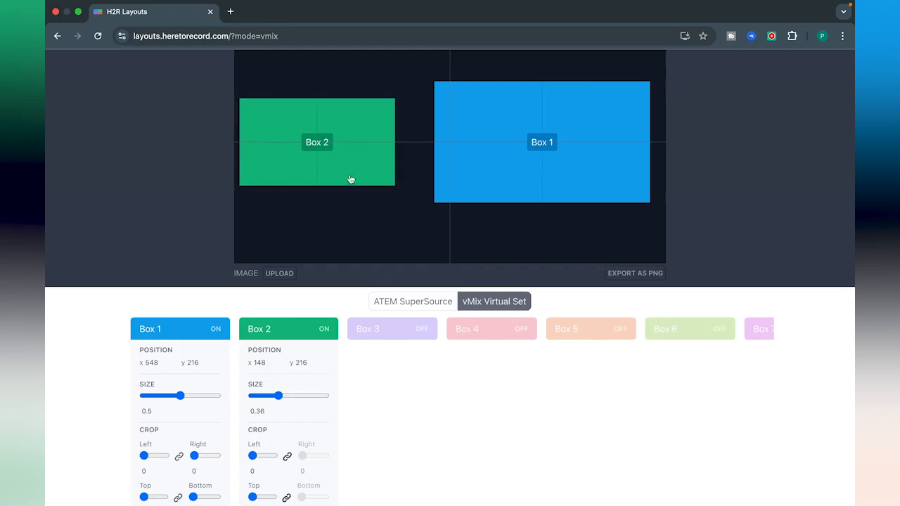
{"action": "left_click_drag", "start_coordinate": [345, 175], "coordinate": [363, 177]}
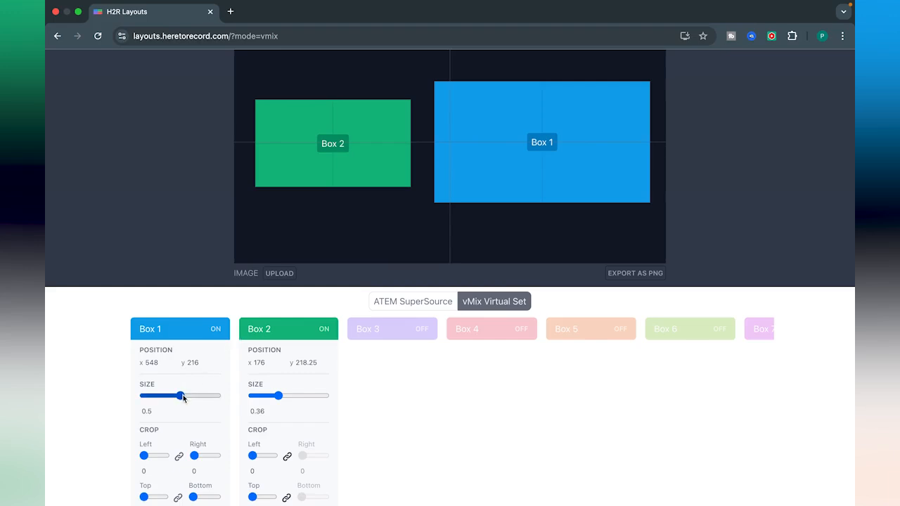
Step: Enlarge Box 1 to size 0.55 and space the boxes out, with Box 1 at about x 536, y 216 and Box 2 at about x 160, y 216
{"action": "left_click_drag", "start_coordinate": [182, 398], "coordinate": [184, 400]}
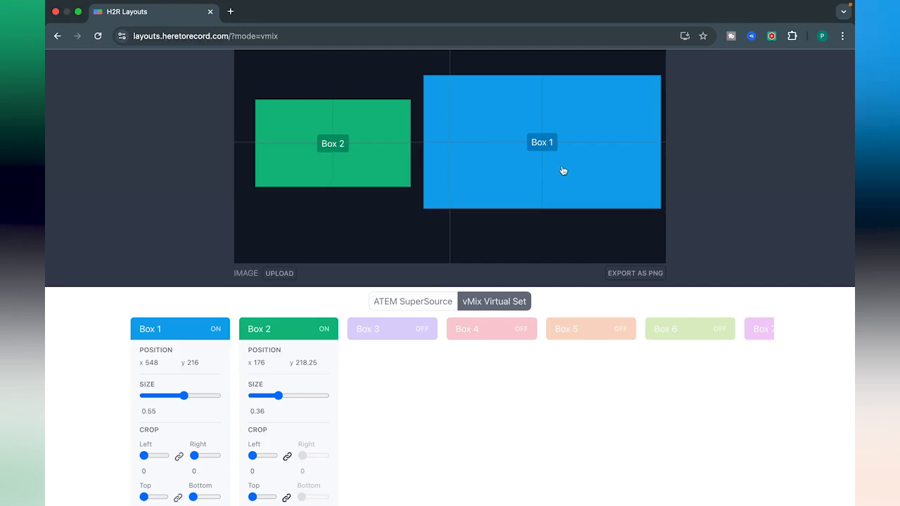
{"action": "left_click_drag", "start_coordinate": [562, 171], "coordinate": [557, 171]}
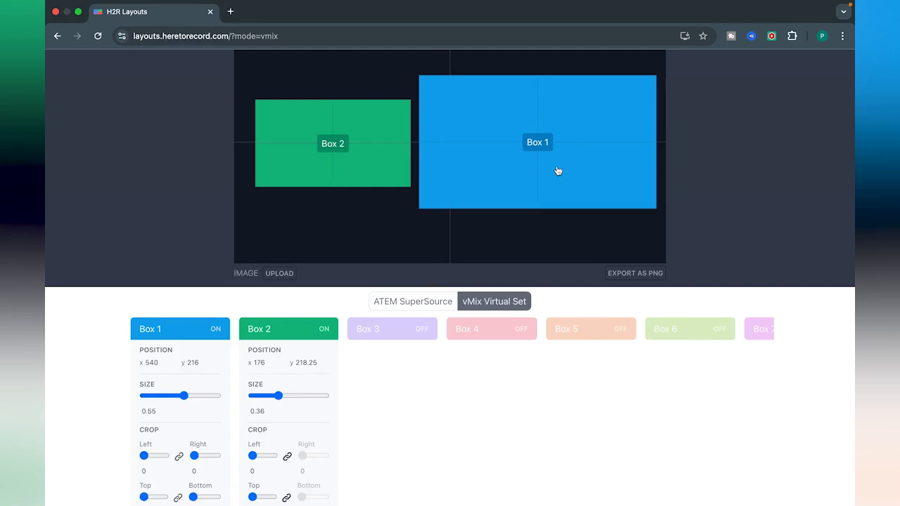
{"action": "left_click_drag", "start_coordinate": [380, 171], "coordinate": [372, 169]}
{"action": "left_click_drag", "start_coordinate": [531, 187], "coordinate": [528, 187]}
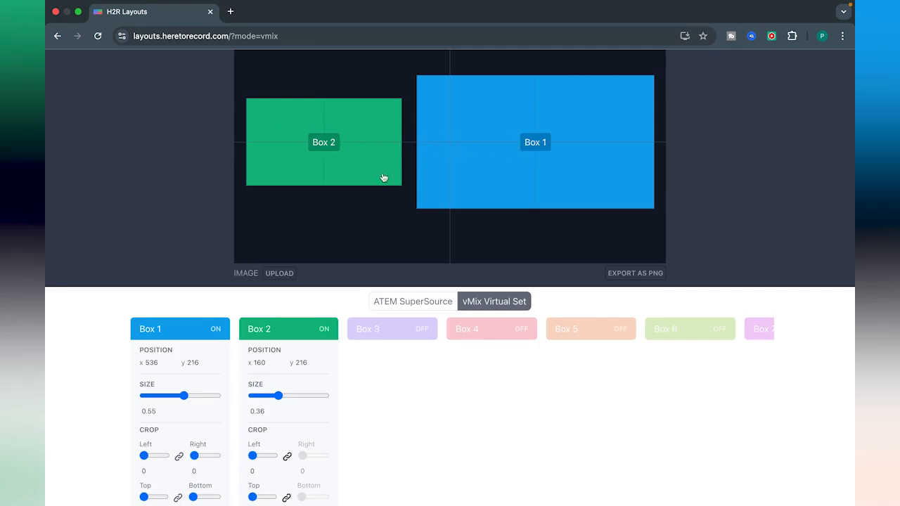
{"action": "scroll", "coordinate": [517, 225], "scroll_direction": "up", "scroll_amount": 2}
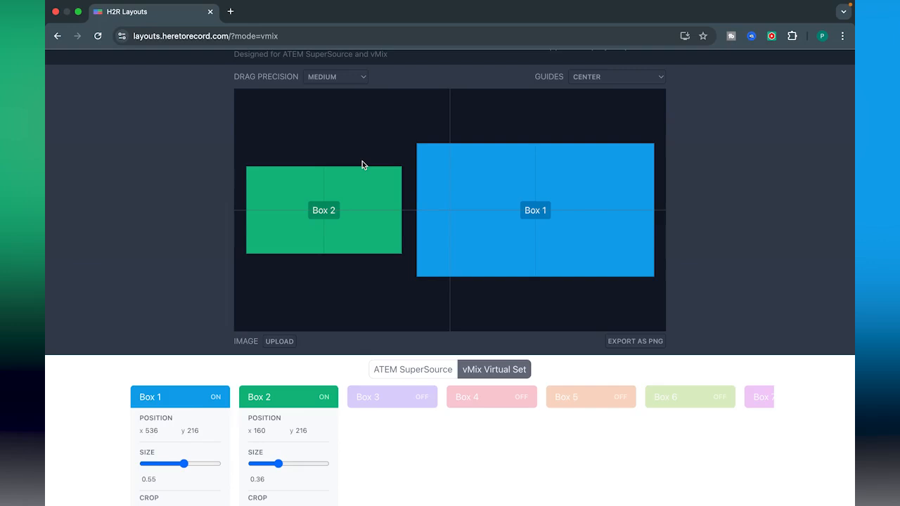
{"action": "scroll", "coordinate": [431, 206], "scroll_direction": "down", "scroll_amount": 1}
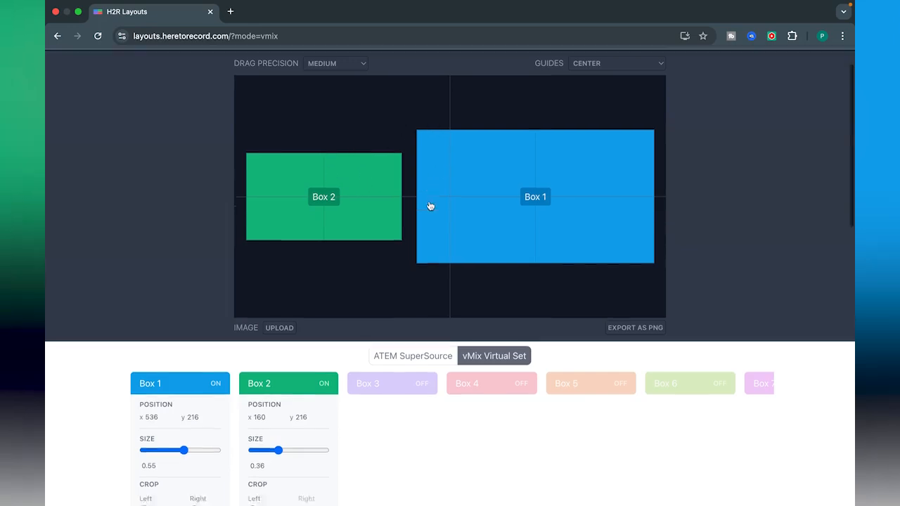
{"action": "scroll", "coordinate": [430, 206], "scroll_direction": "down", "scroll_amount": 3}
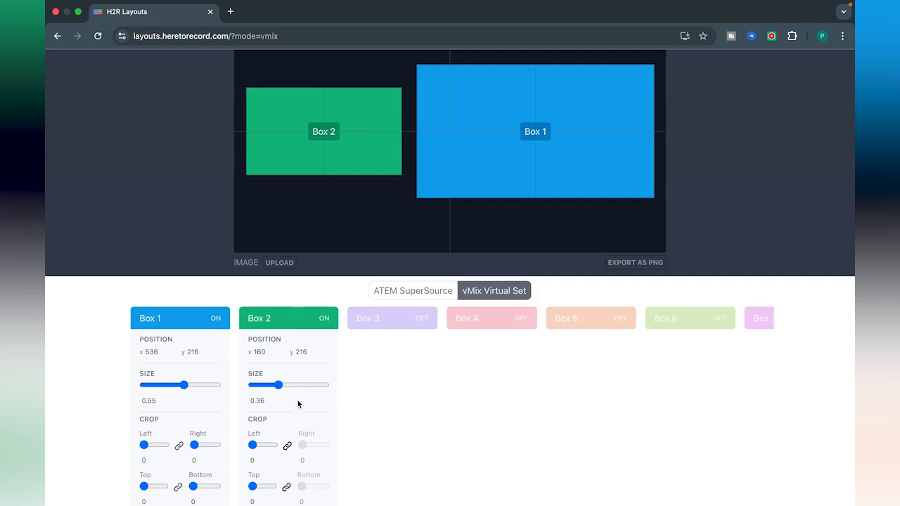
Step: Try out Box 3 in the layout and switch it off again
{"action": "scroll", "coordinate": [298, 401], "scroll_direction": "down", "scroll_amount": 3}
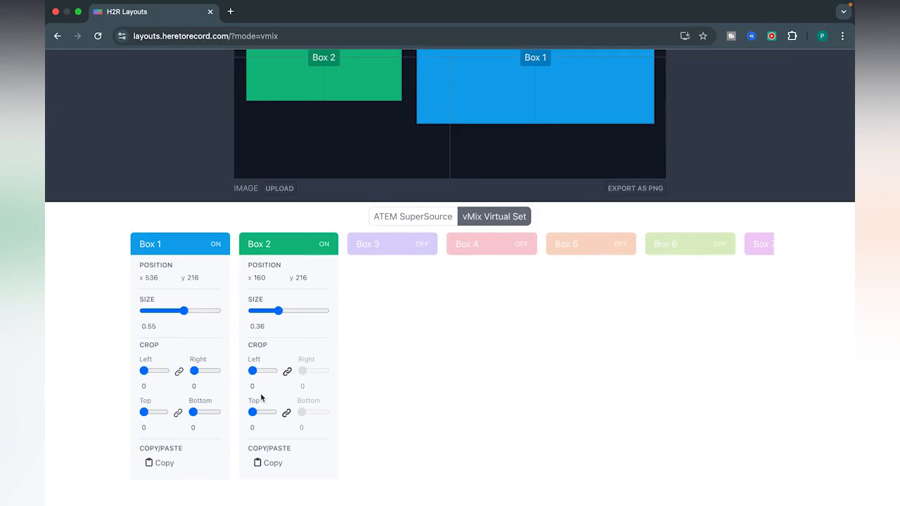
{"action": "scroll", "coordinate": [426, 363], "scroll_direction": "up", "scroll_amount": 5}
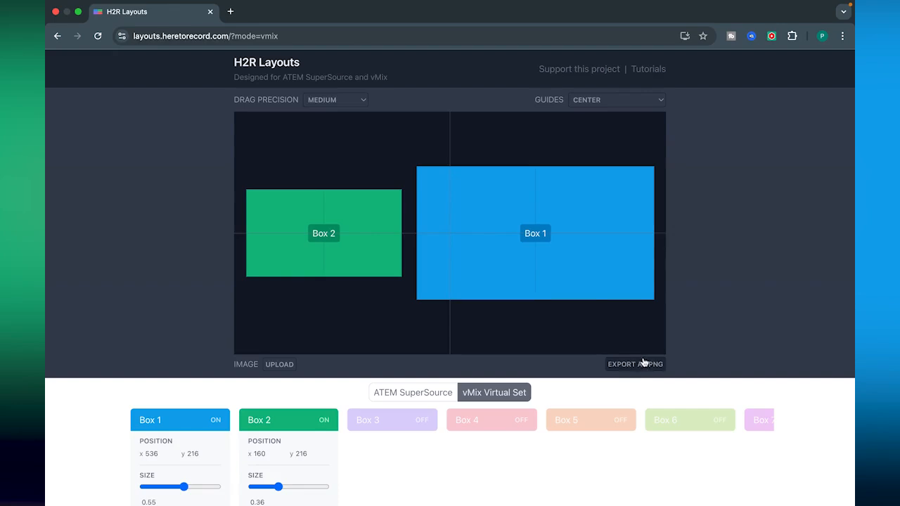
{"action": "scroll", "coordinate": [625, 394], "scroll_direction": "down", "scroll_amount": 6}
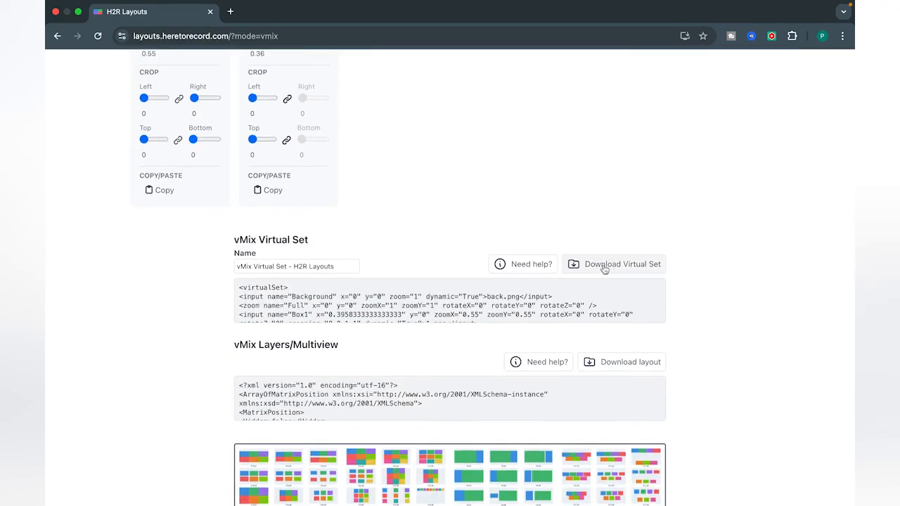
{"action": "scroll", "coordinate": [609, 204], "scroll_direction": "up", "scroll_amount": 1}
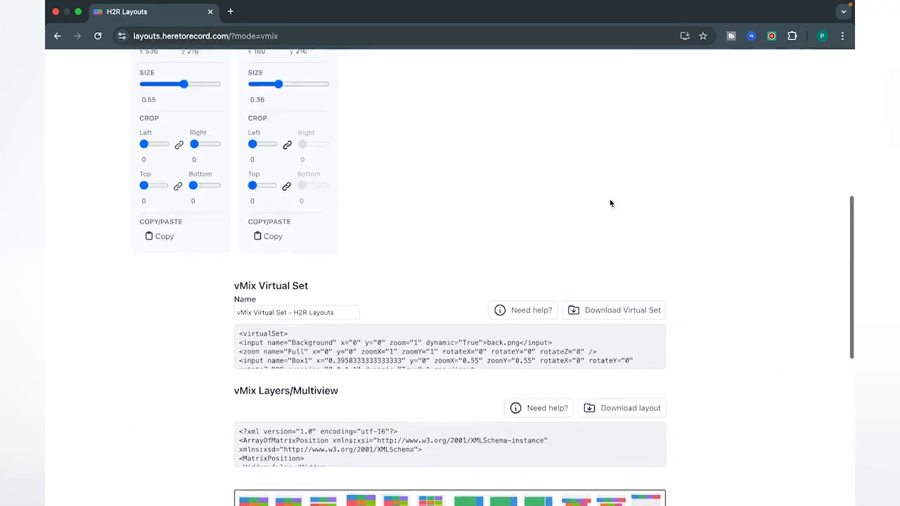
{"action": "scroll", "coordinate": [610, 203], "scroll_direction": "up", "scroll_amount": 4}
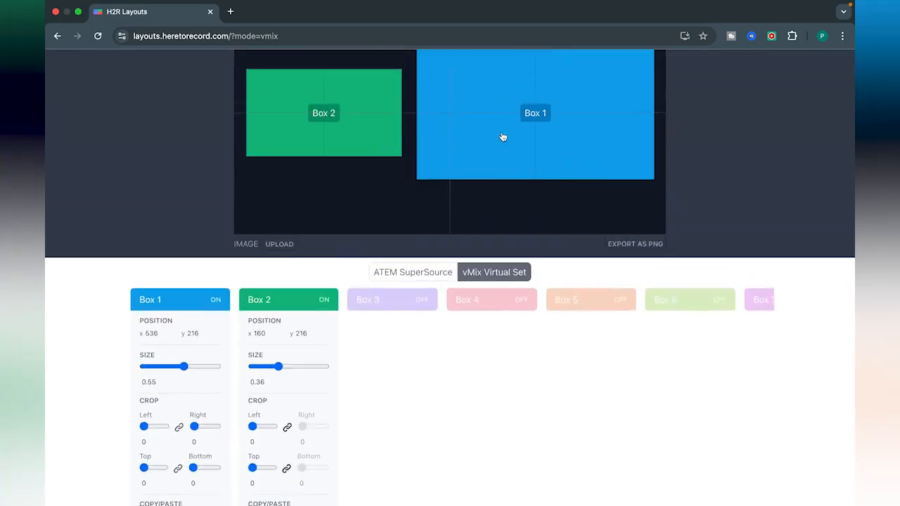
{"action": "left_click", "coordinate": [399, 305]}
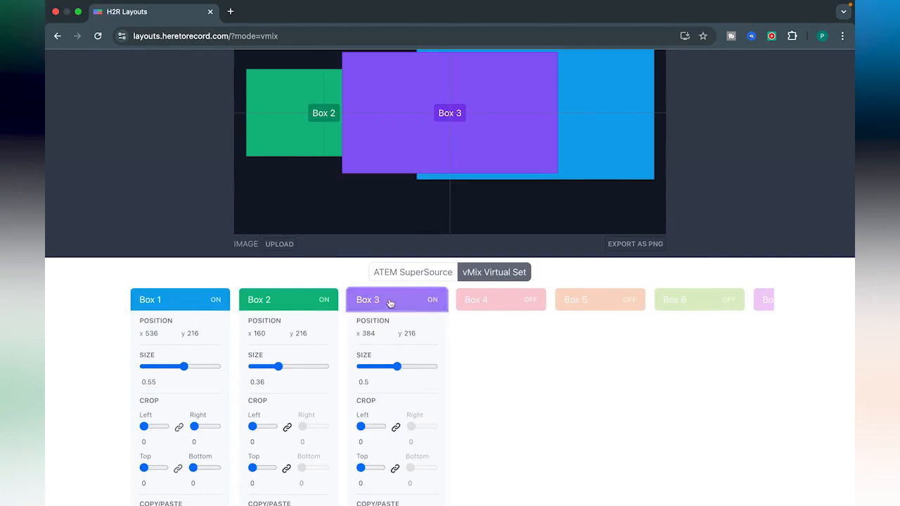
{"action": "left_click", "coordinate": [390, 303]}
Step: Download the two-box layout as a vMix virtual set and show the downloaded file in its folder
{"action": "scroll", "coordinate": [425, 367], "scroll_direction": "down", "scroll_amount": 2}
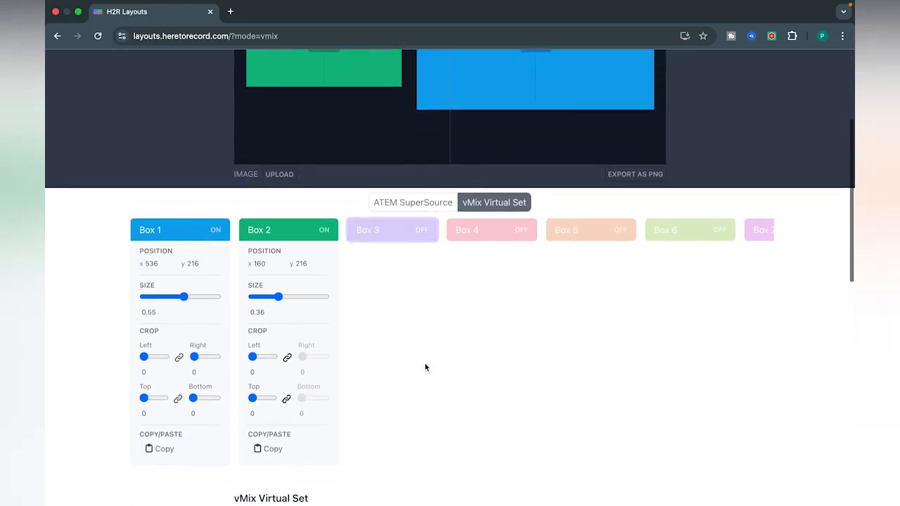
{"action": "scroll", "coordinate": [425, 367], "scroll_direction": "down", "scroll_amount": 5}
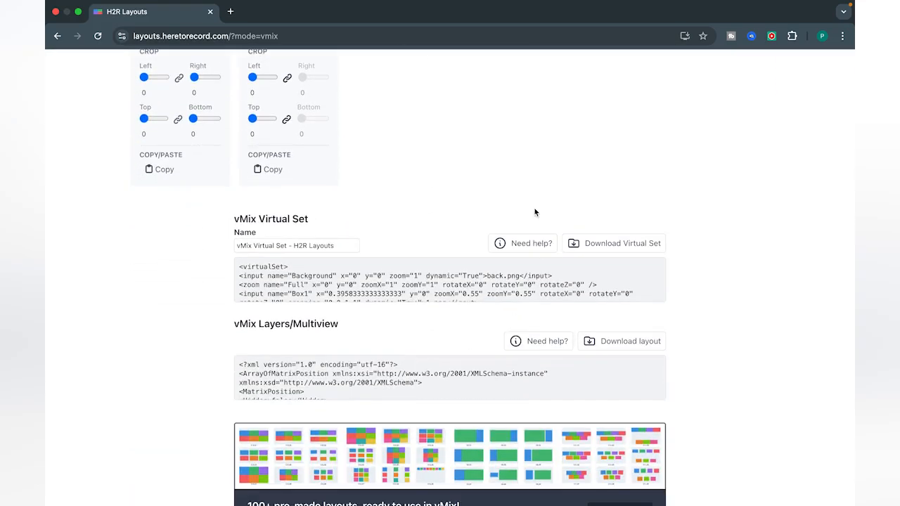
{"action": "scroll", "coordinate": [534, 212], "scroll_direction": "up", "scroll_amount": 6}
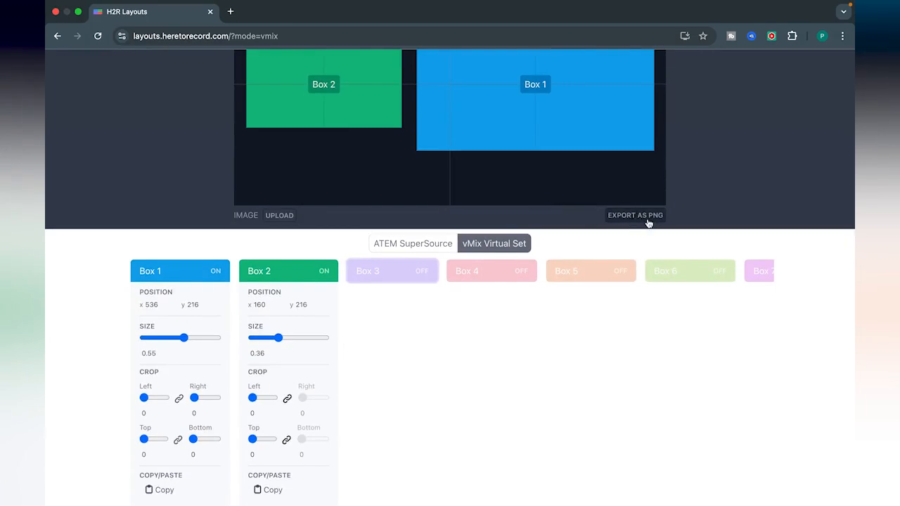
{"action": "scroll", "coordinate": [611, 284], "scroll_direction": "down", "scroll_amount": 4}
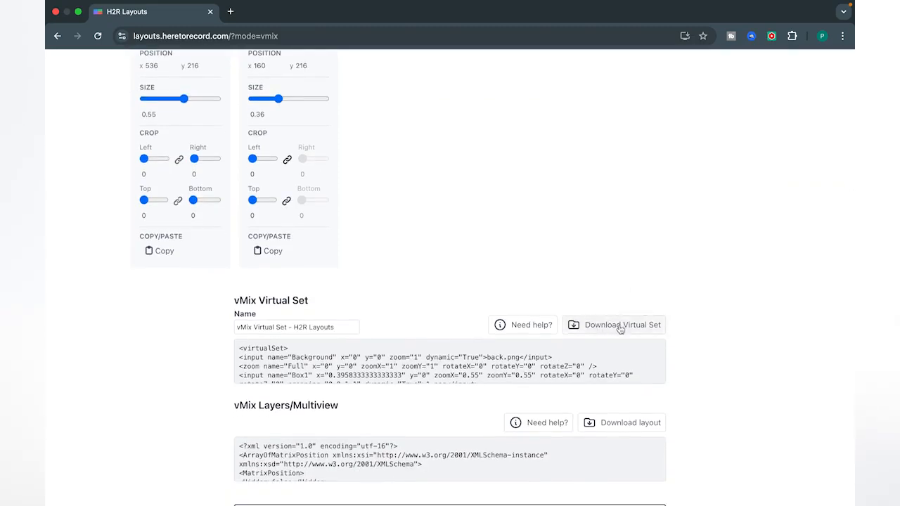
{"action": "left_click", "coordinate": [620, 327]}
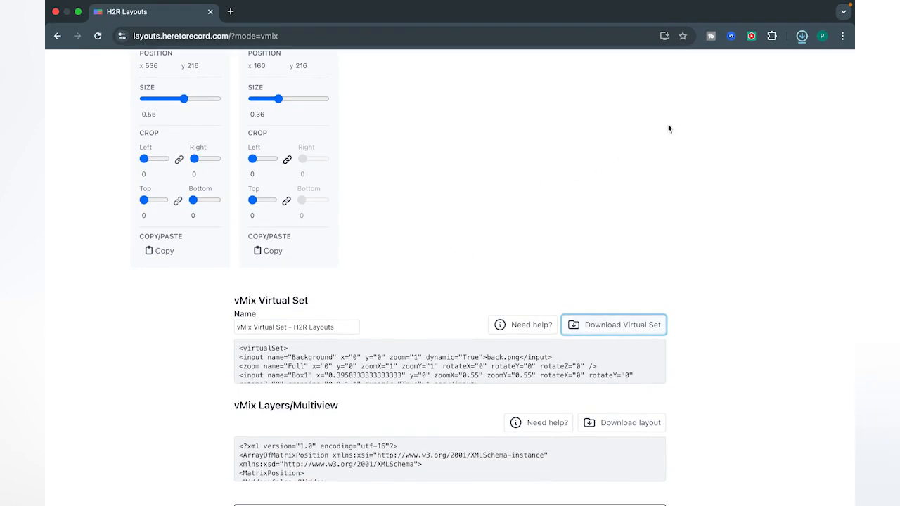
{"action": "left_click", "coordinate": [803, 35]}
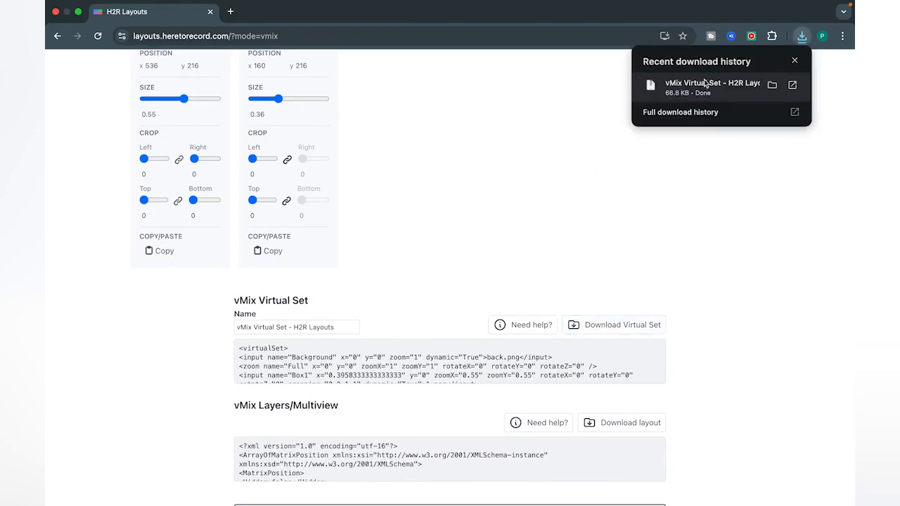
{"action": "left_click", "coordinate": [771, 85]}
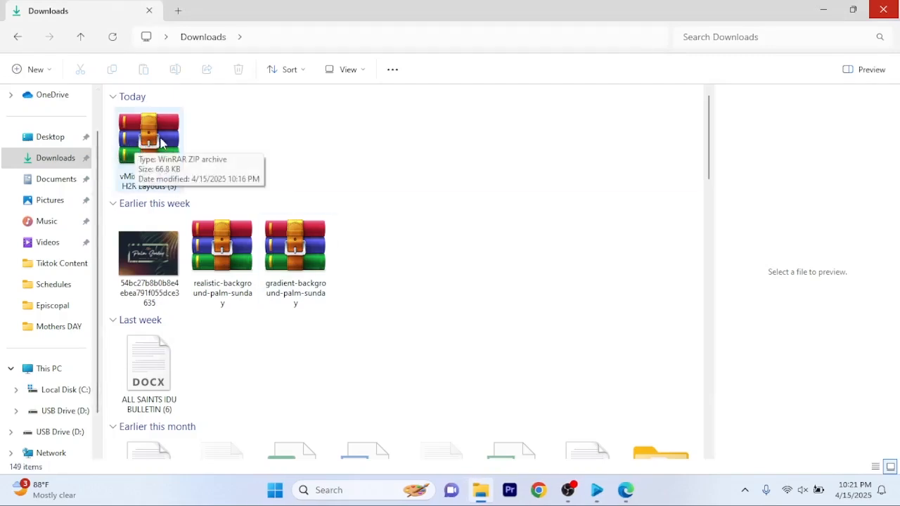
Step: Extract the downloaded archive with WinRAR into its own folder, "vMix Virtual Set - H2R Layouts (3)"
{"action": "right_click", "coordinate": [161, 143]}
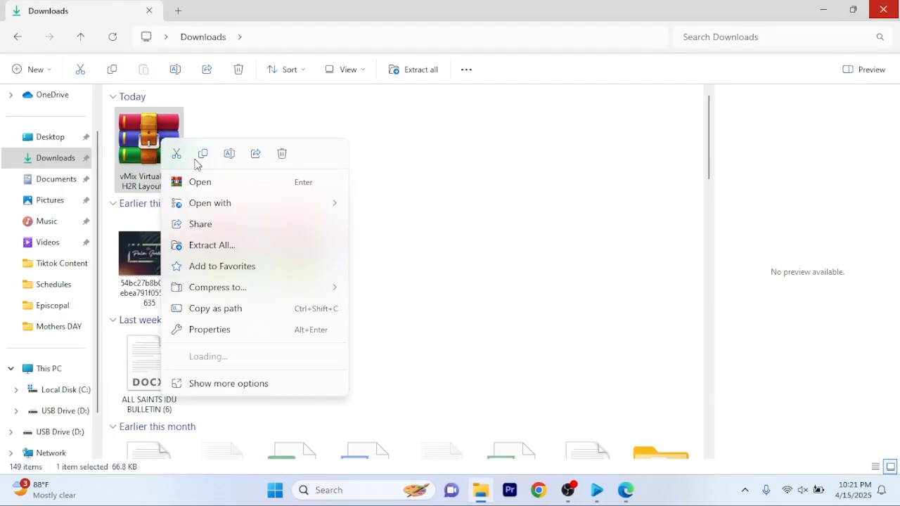
{"action": "mouse_move", "coordinate": [244, 357]}
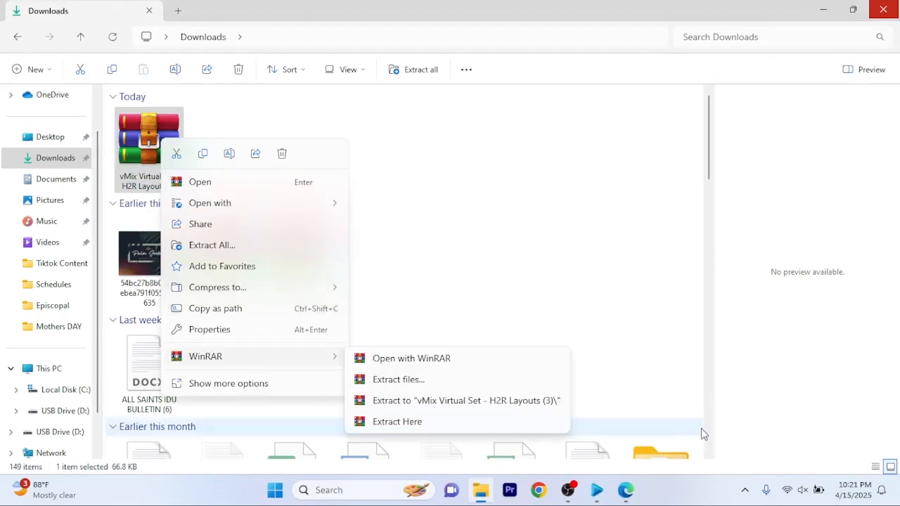
{"action": "left_click", "coordinate": [409, 399]}
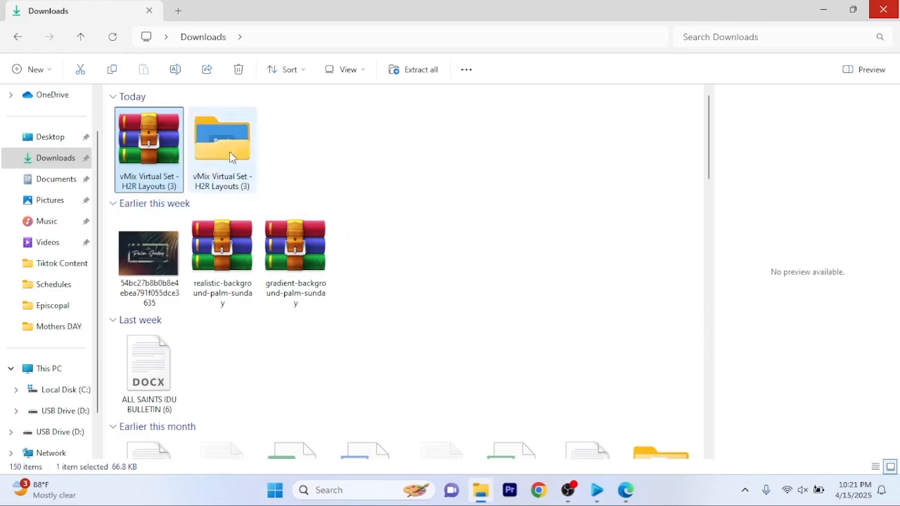
Step: Open the extracted virtual set folder and display its files as large thumbnails
{"action": "left_click", "coordinate": [225, 145]}
{"action": "double_click", "coordinate": [225, 146]}
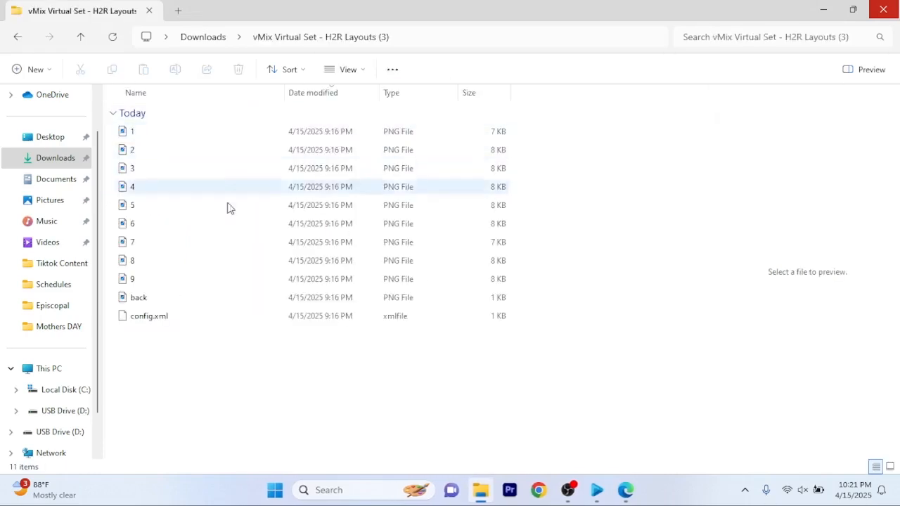
{"action": "left_click", "coordinate": [890, 467]}
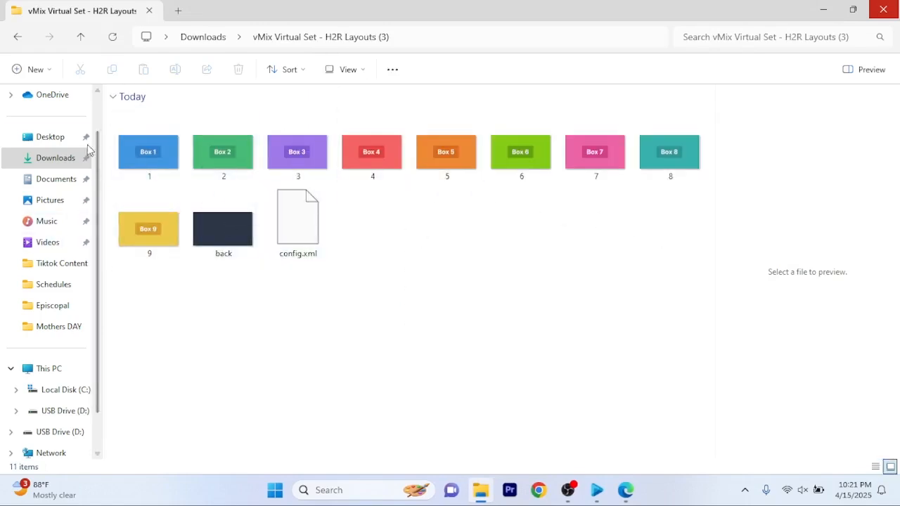
Step: Return to the Downloads folder and copy the extracted "vMix Virtual Set - H2R Layouts (3)" folder
{"action": "left_click", "coordinate": [17, 36]}
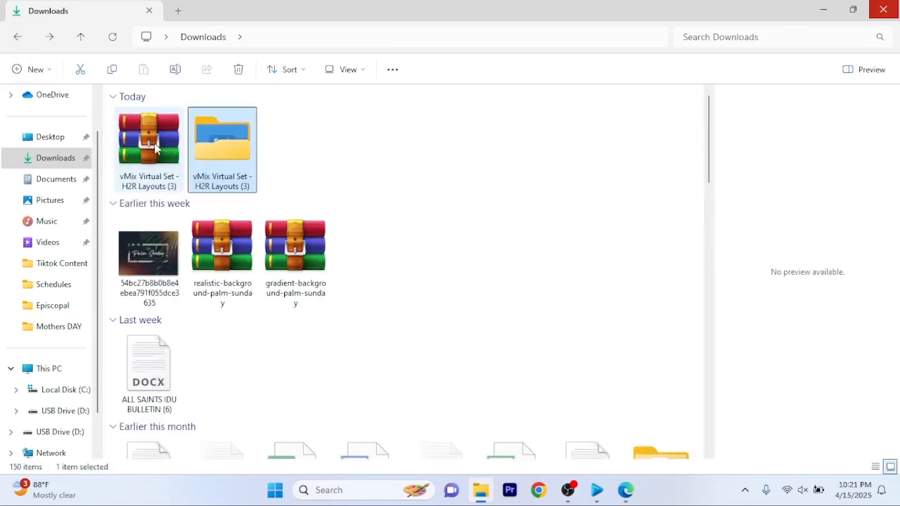
{"action": "right_click", "coordinate": [225, 152]}
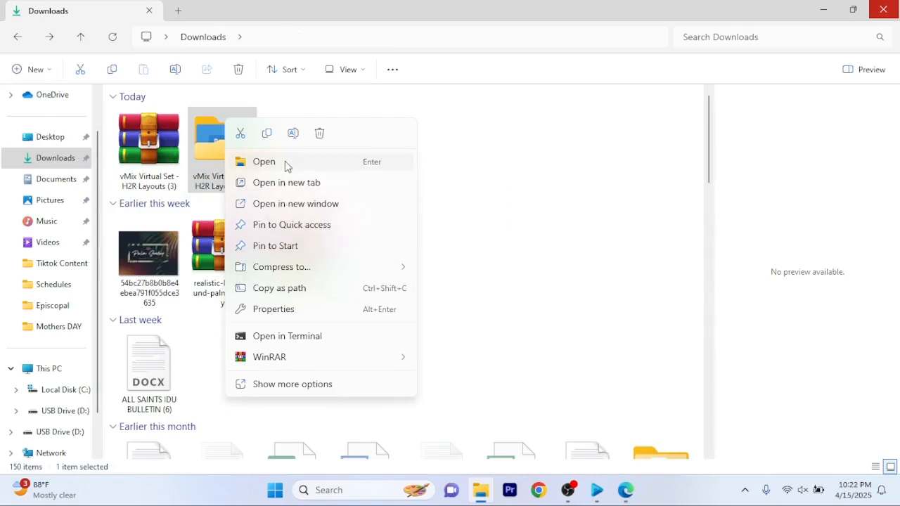
{"action": "left_click", "coordinate": [267, 134]}
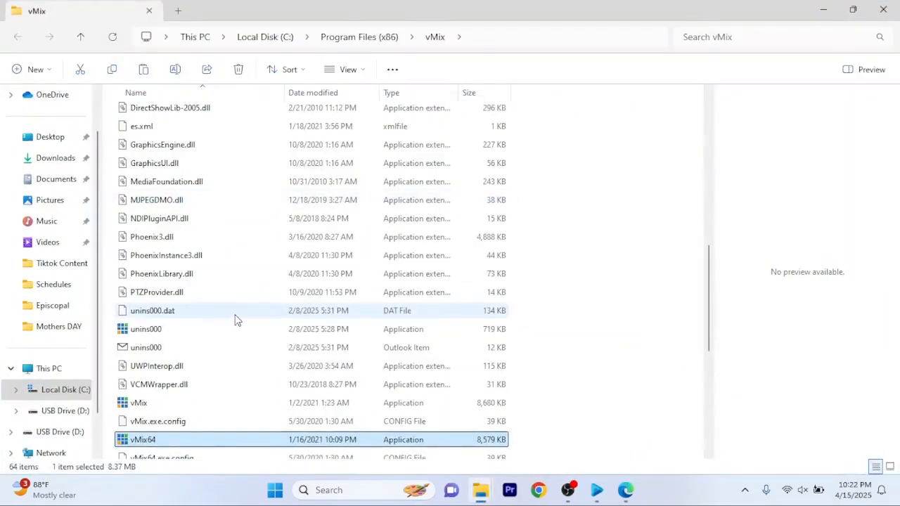
Step: Paste the copied folder into the VirtualSets folder of vMix's program directory, granting administrator permission
{"action": "scroll", "coordinate": [230, 242], "scroll_direction": "down", "scroll_amount": 3}
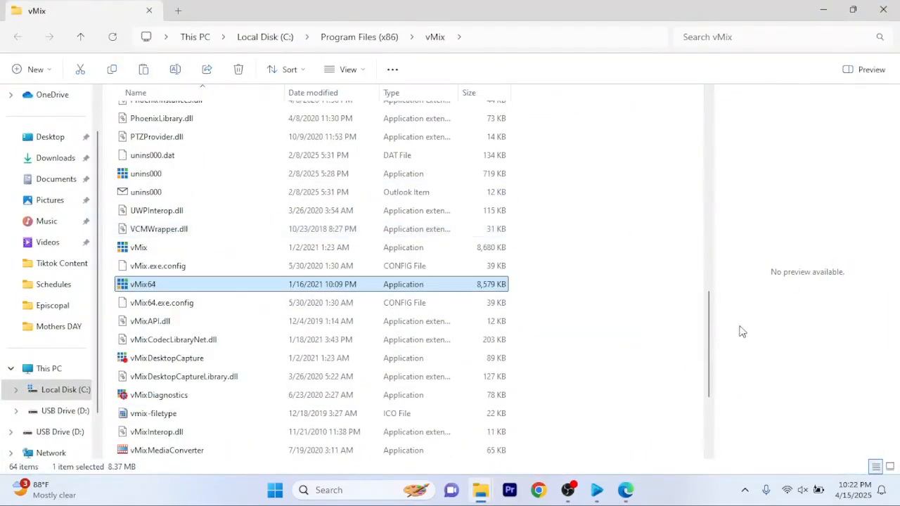
{"action": "left_click_drag", "start_coordinate": [708, 344], "coordinate": [711, 199]}
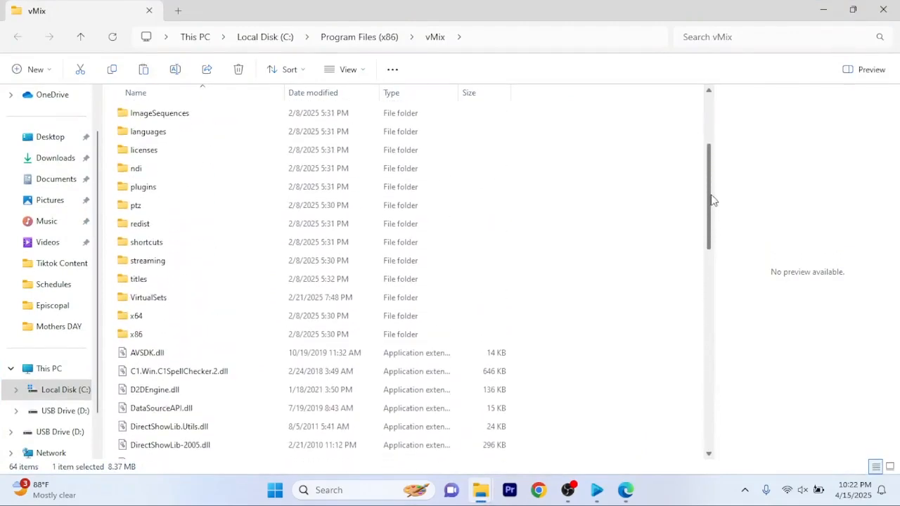
{"action": "left_click", "coordinate": [190, 302]}
{"action": "double_click", "coordinate": [189, 302]}
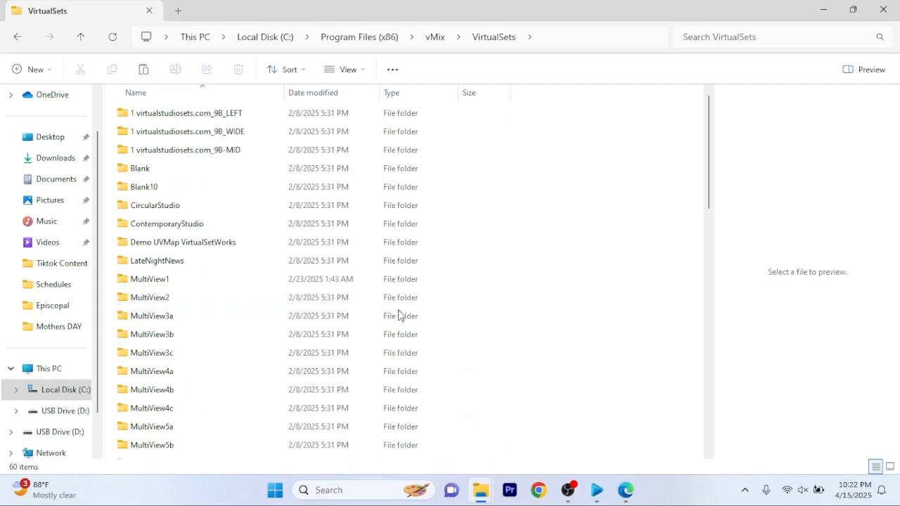
{"action": "right_click", "coordinate": [604, 332]}
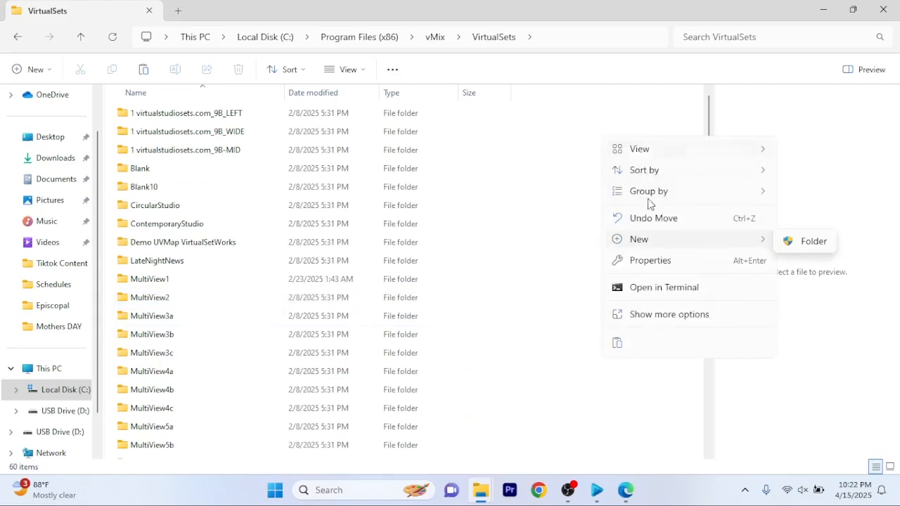
{"action": "left_click", "coordinate": [619, 343]}
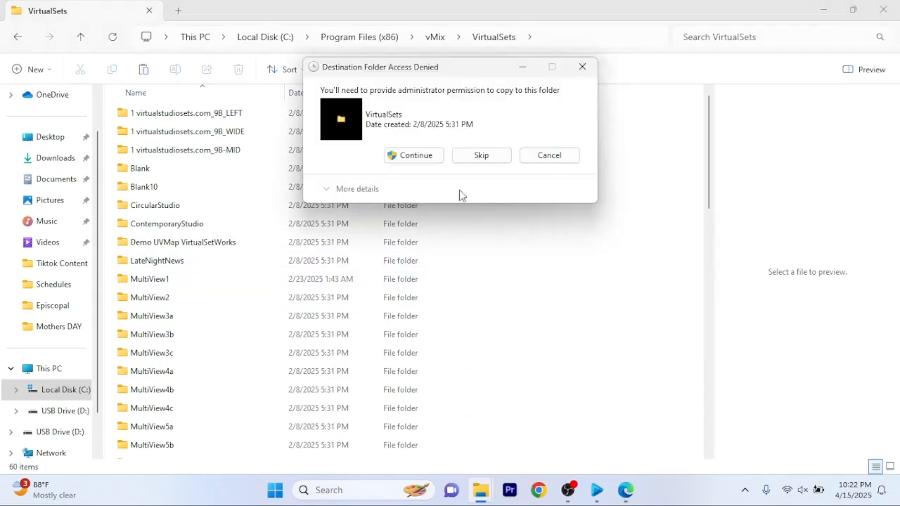
{"action": "left_click", "coordinate": [426, 161]}
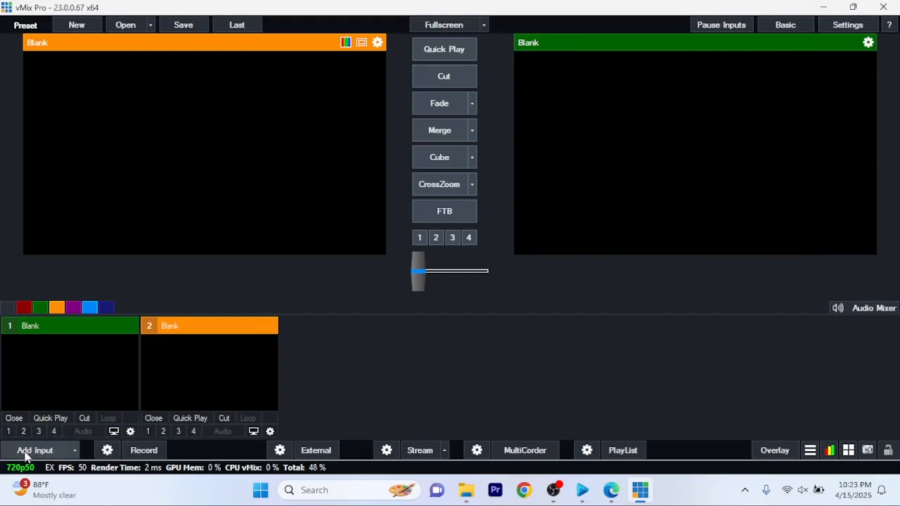
Step: Switch to vMix and start adding a new input of the Virtual Set type, looking over the installed sets
{"action": "left_click", "coordinate": [26, 451]}
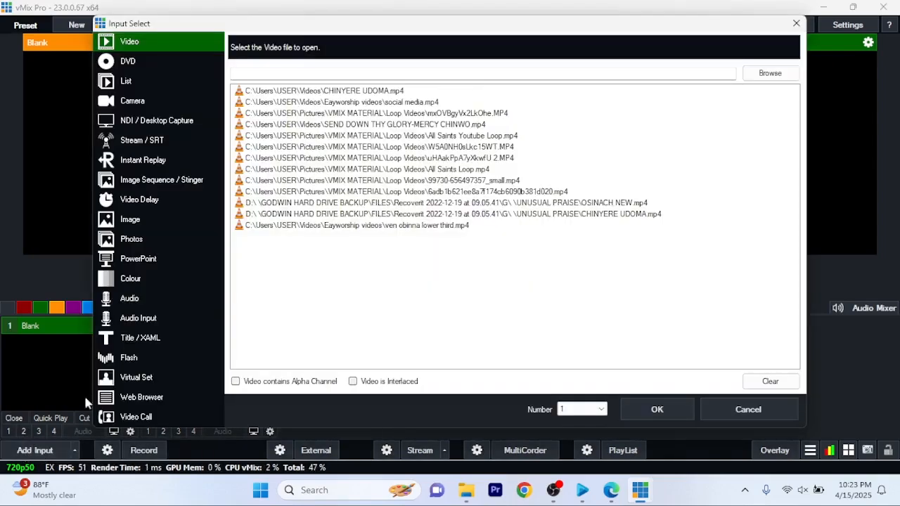
{"action": "left_click", "coordinate": [137, 380]}
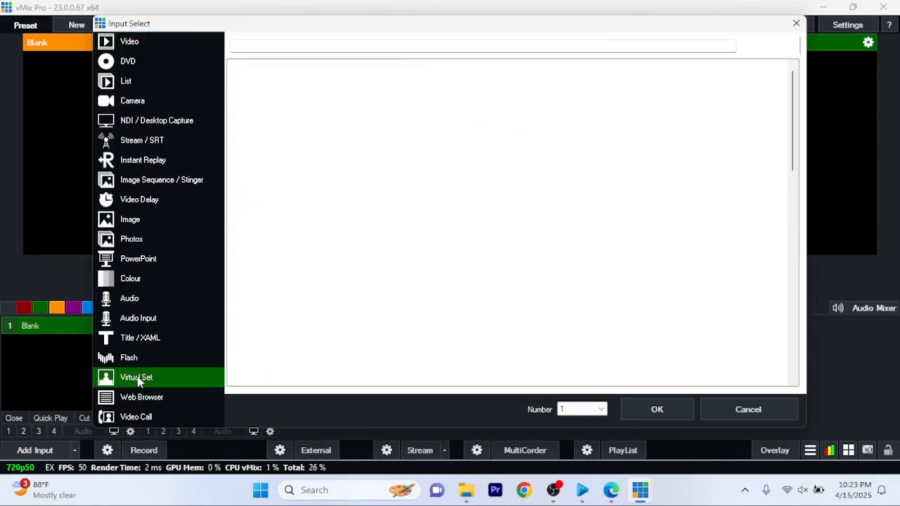
{"action": "left_click", "coordinate": [573, 253]}
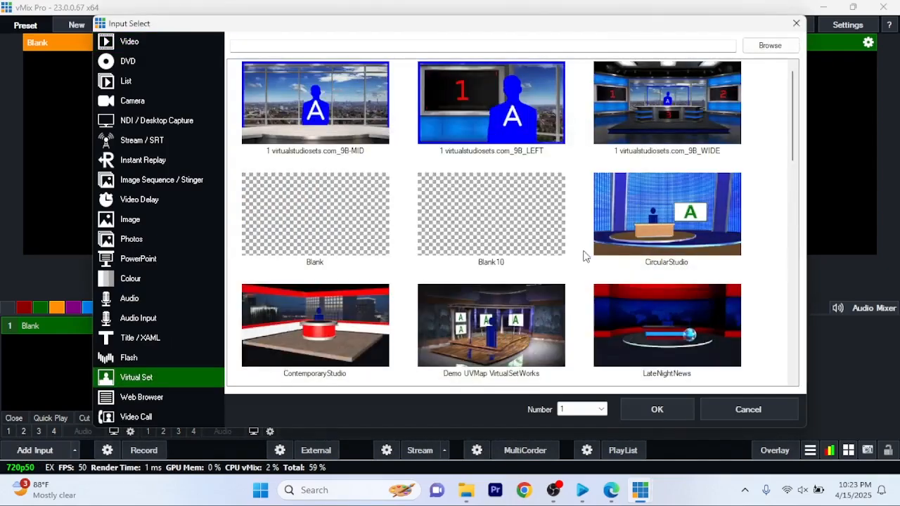
{"action": "left_click_drag", "start_coordinate": [786, 109], "coordinate": [808, 139]}
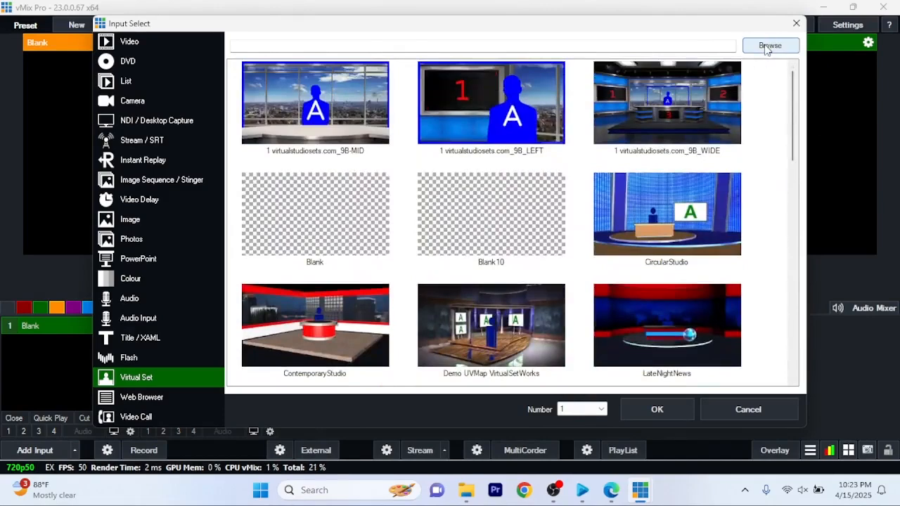
Step: Browse to the "vMix Virtual Set - H2R Layouts (3)" folder in Downloads and add it as a Virtual Set input
{"action": "left_click", "coordinate": [769, 45]}
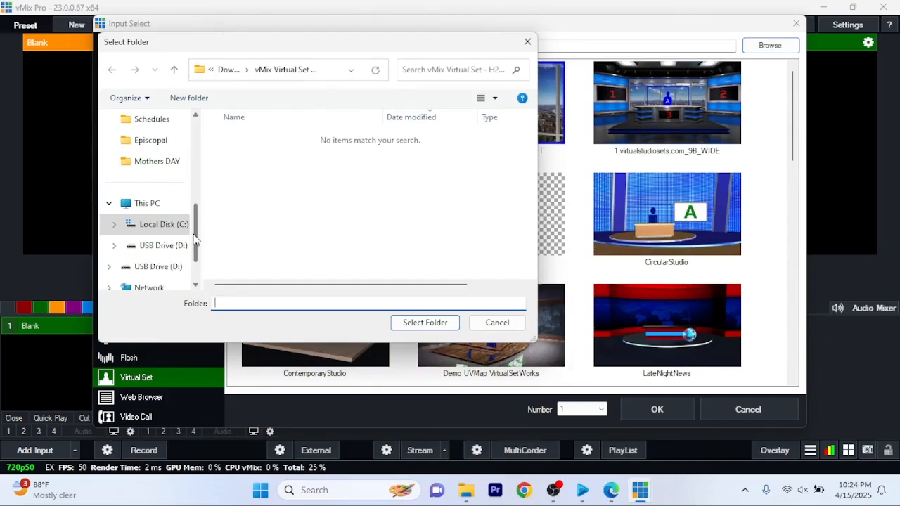
{"action": "left_click_drag", "start_coordinate": [196, 240], "coordinate": [201, 160]}
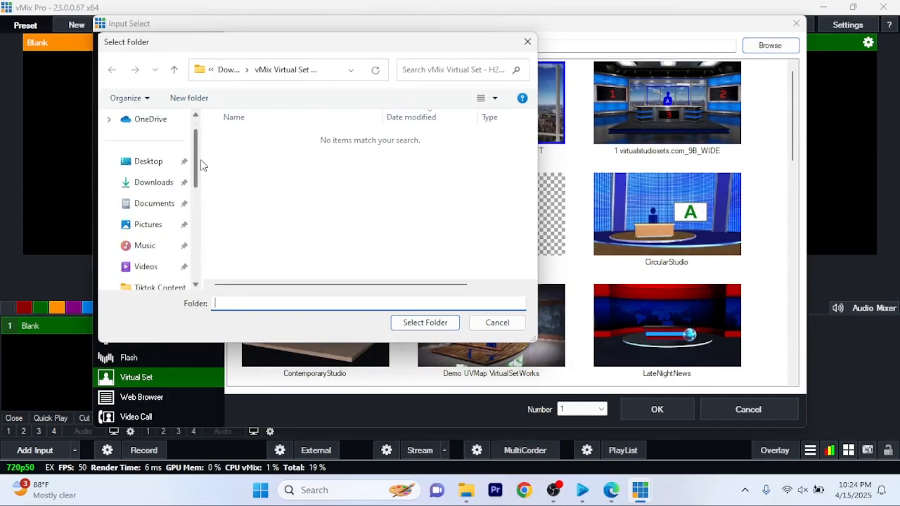
{"action": "left_click", "coordinate": [152, 184]}
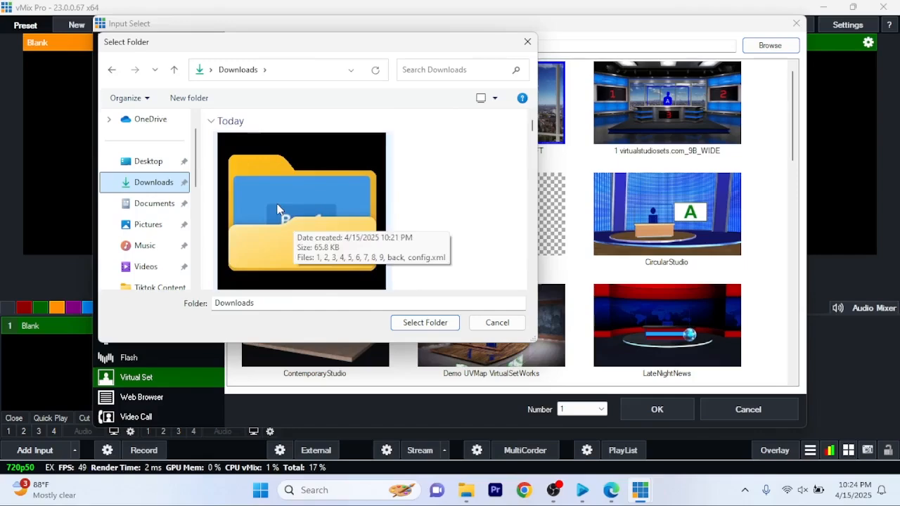
{"action": "left_click", "coordinate": [278, 209]}
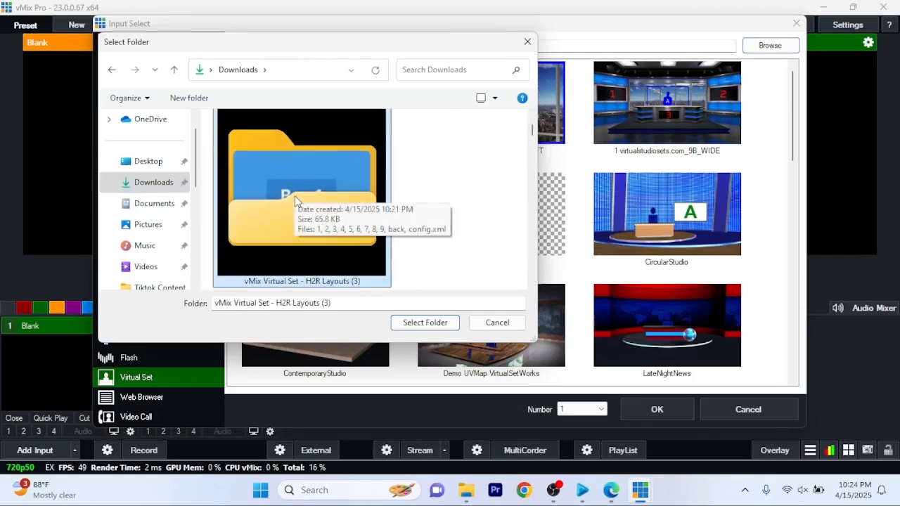
{"action": "left_click", "coordinate": [425, 323]}
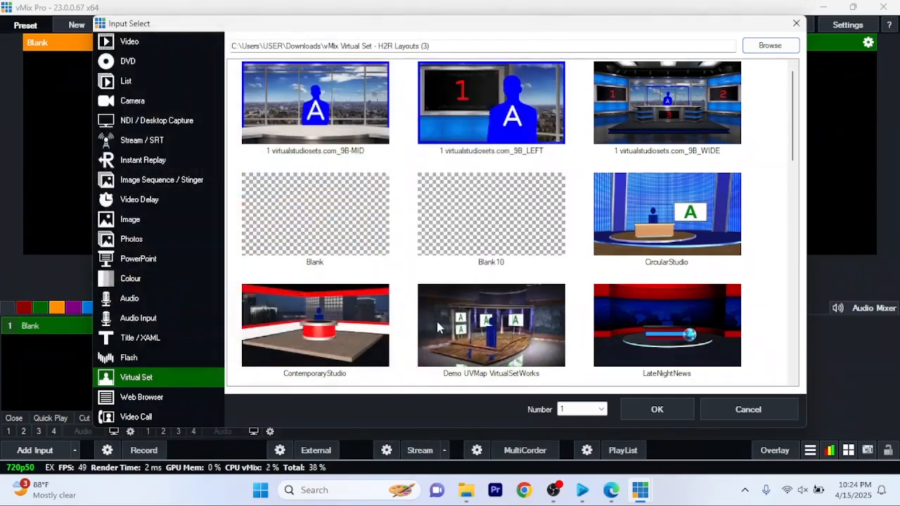
{"action": "left_click", "coordinate": [669, 408]}
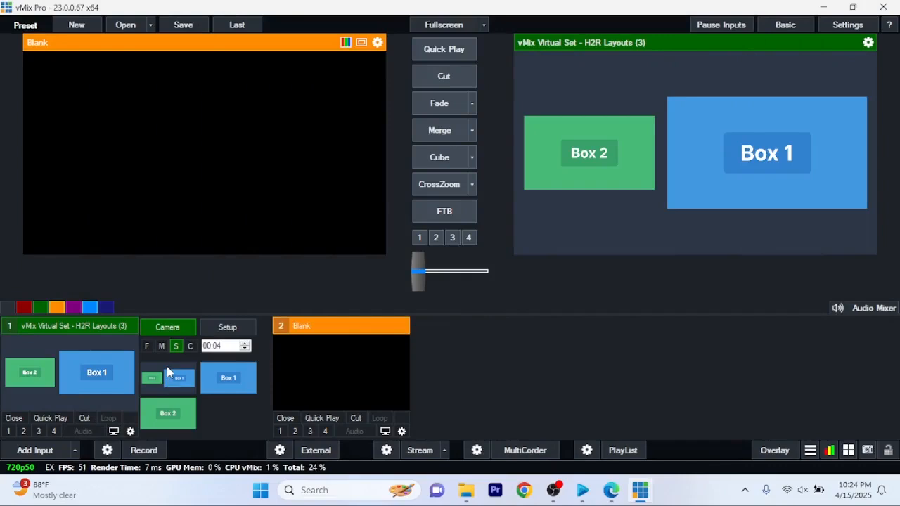
Step: Test the virtual set's camera moves at slow speed, going to Box 2, Box 1 and back to the two-box view
{"action": "left_click", "coordinate": [161, 346]}
{"action": "left_click", "coordinate": [176, 346]}
{"action": "left_click", "coordinate": [168, 416]}
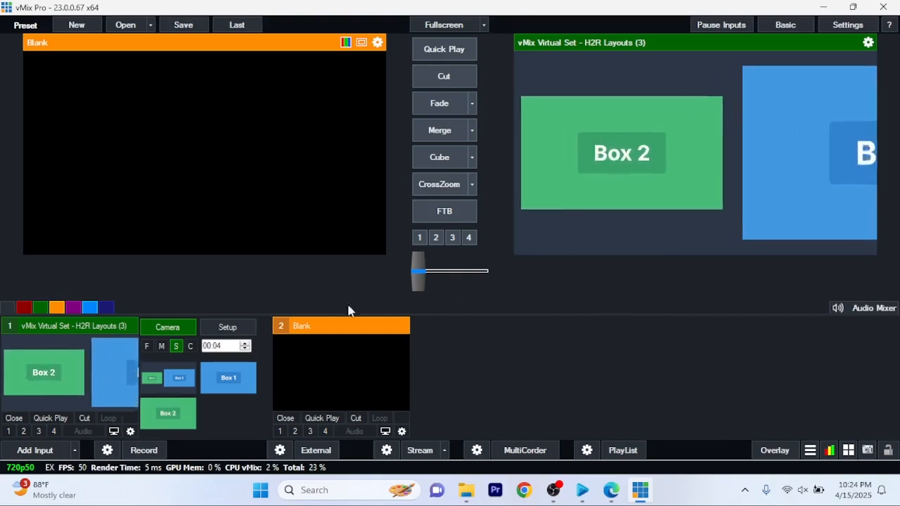
{"action": "left_click", "coordinate": [228, 379]}
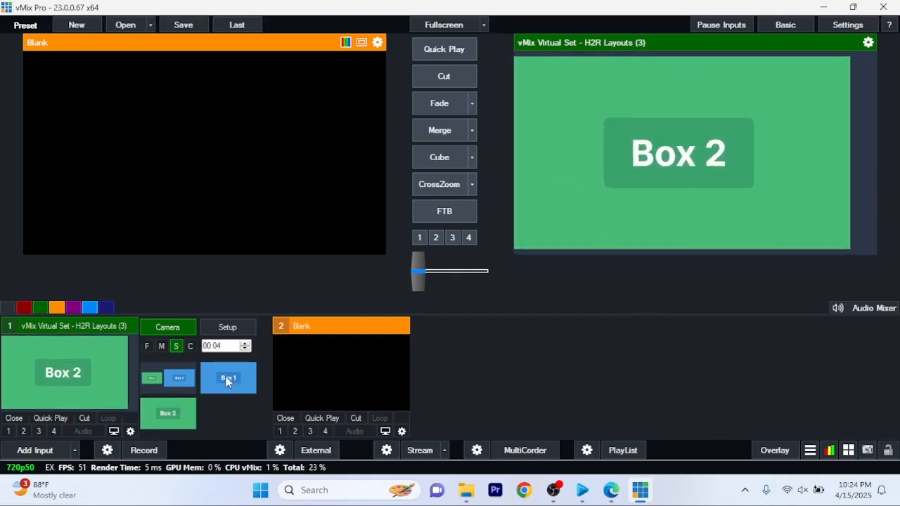
{"action": "left_click", "coordinate": [168, 377]}
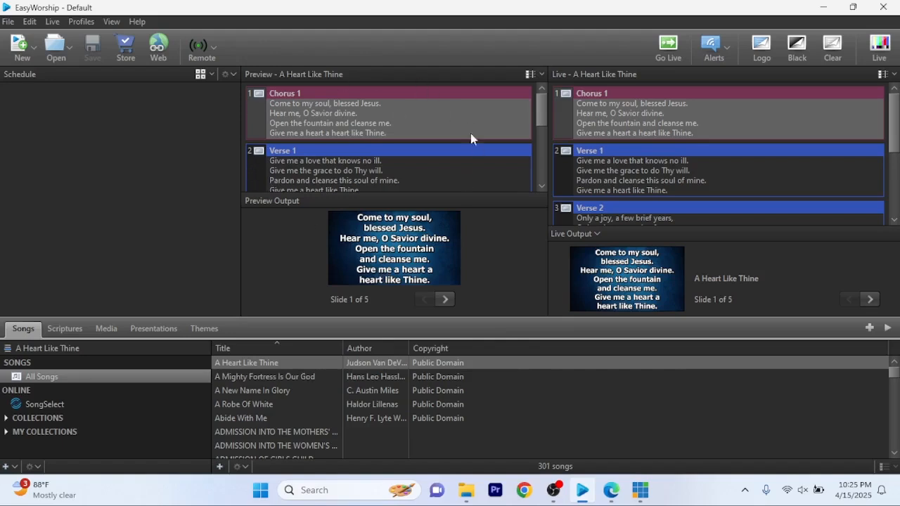
Step: Switch back to vMix, open the virtual set's setup options and check its layer selection
{"action": "mouse_move", "coordinate": [612, 494]}
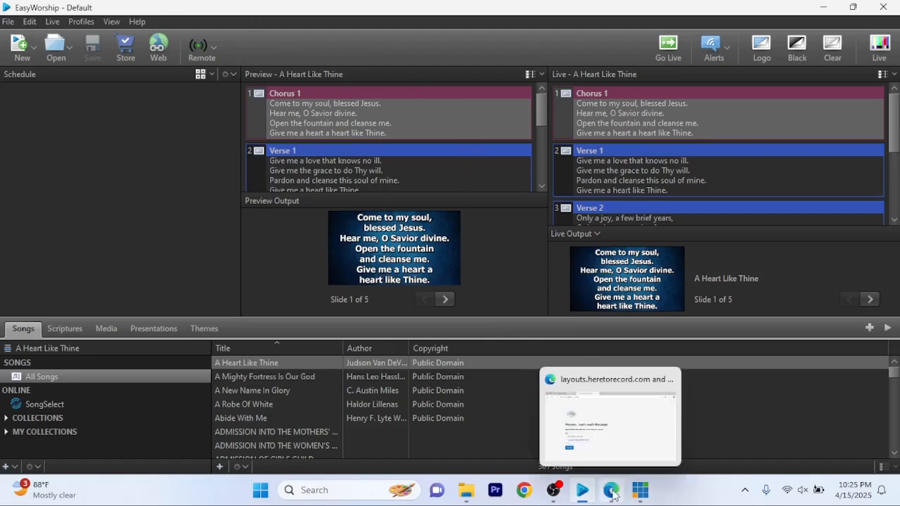
{"action": "left_click", "coordinate": [640, 490]}
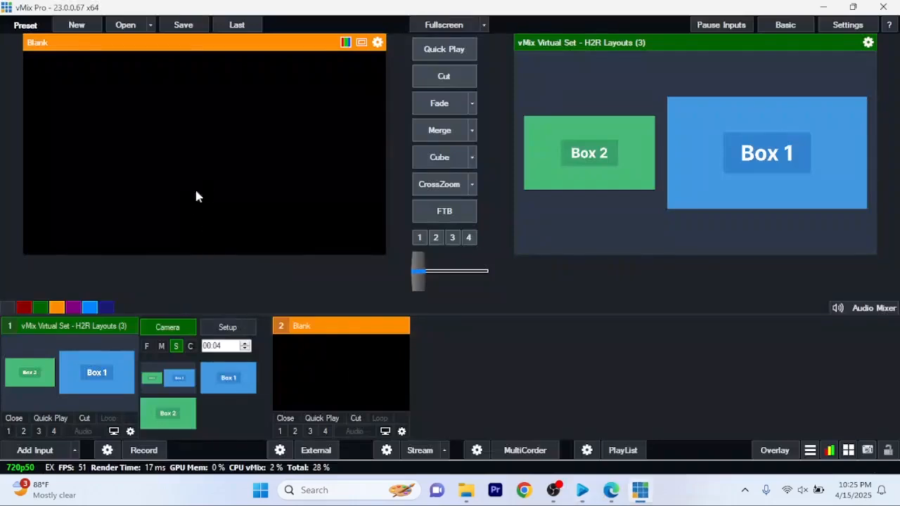
{"action": "left_click", "coordinate": [228, 327]}
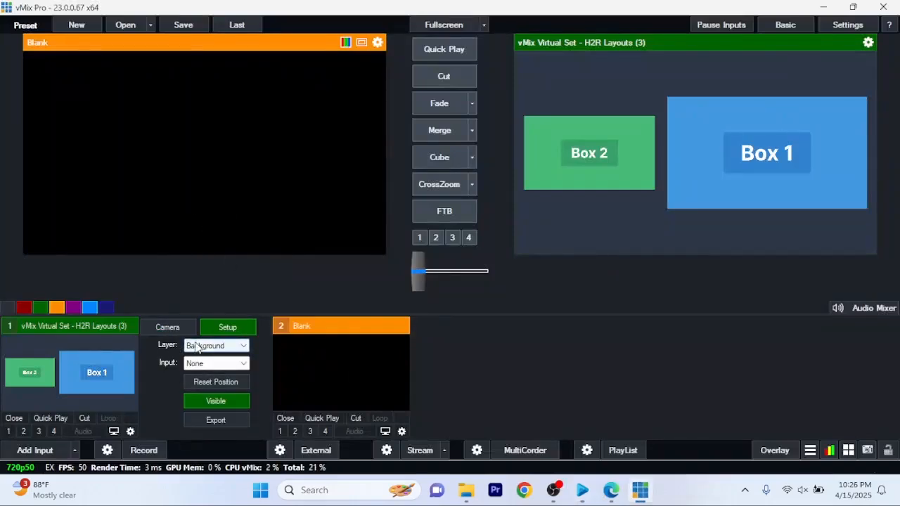
{"action": "left_click", "coordinate": [168, 329]}
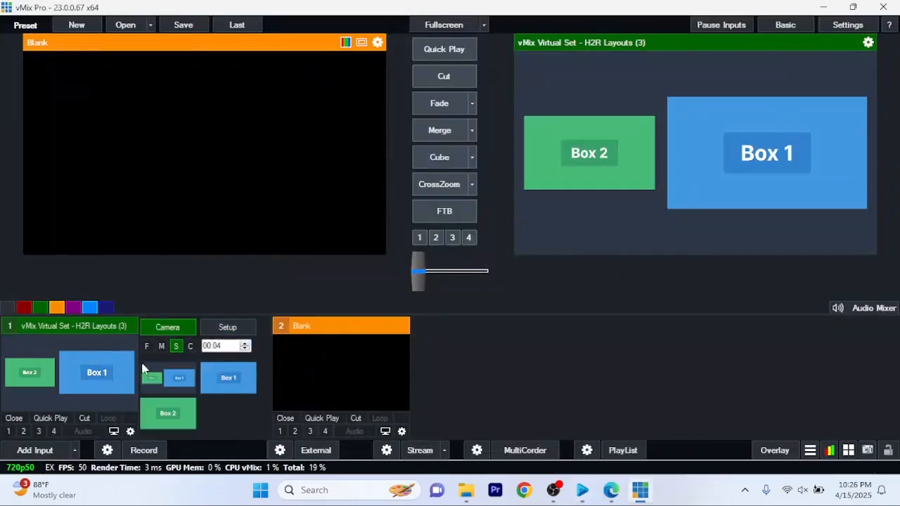
{"action": "left_click", "coordinate": [227, 330]}
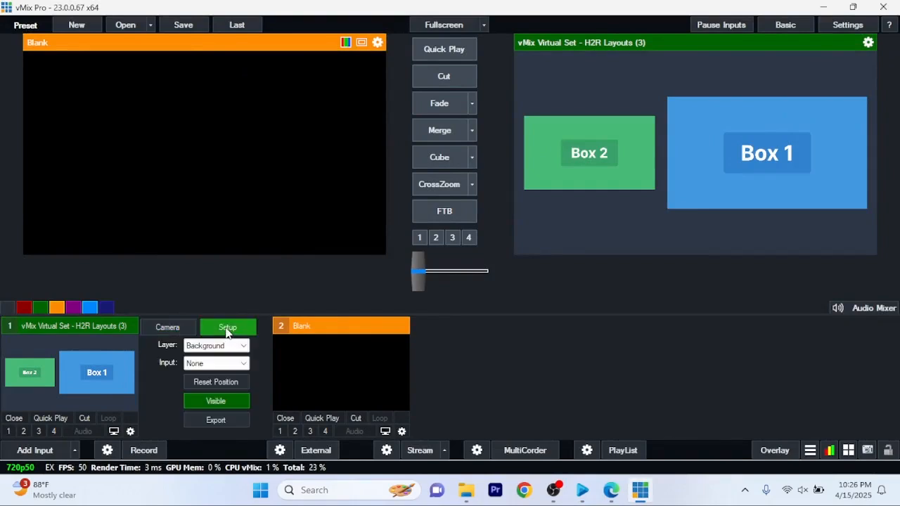
{"action": "left_click", "coordinate": [211, 345]}
{"action": "left_click", "coordinate": [207, 345]}
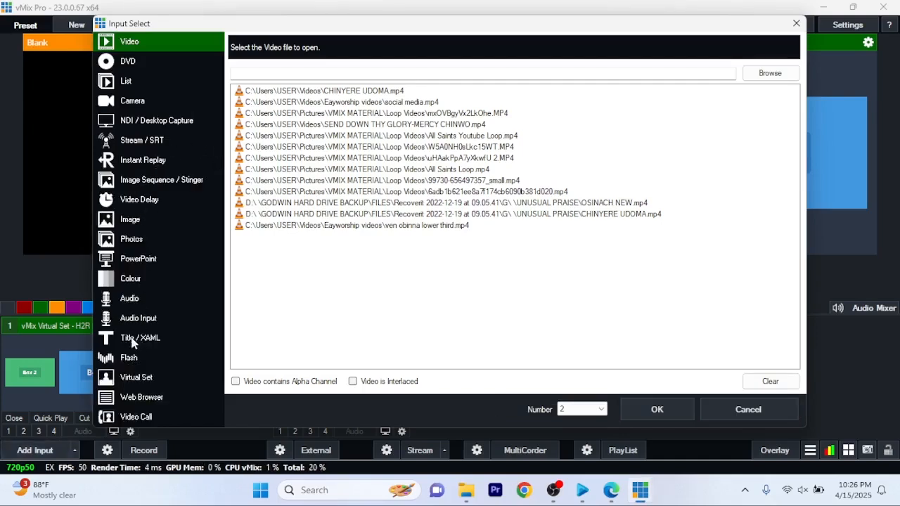
Step: Add a solid light grey Colour input as input 2
{"action": "left_click", "coordinate": [132, 280]}
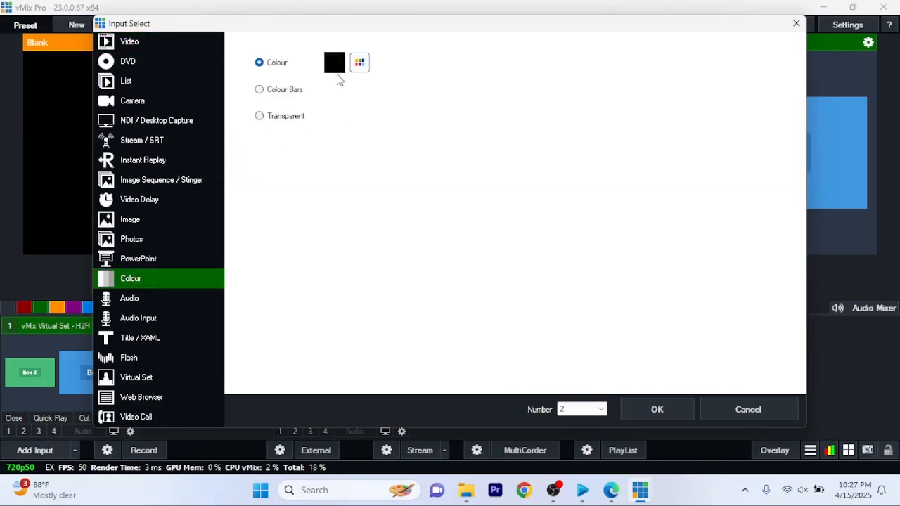
{"action": "left_click", "coordinate": [359, 64]}
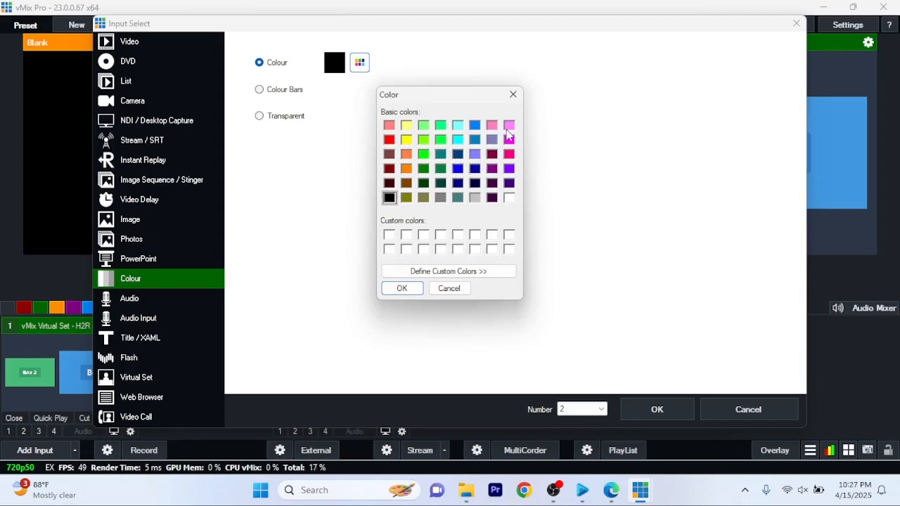
{"action": "left_click", "coordinate": [476, 198]}
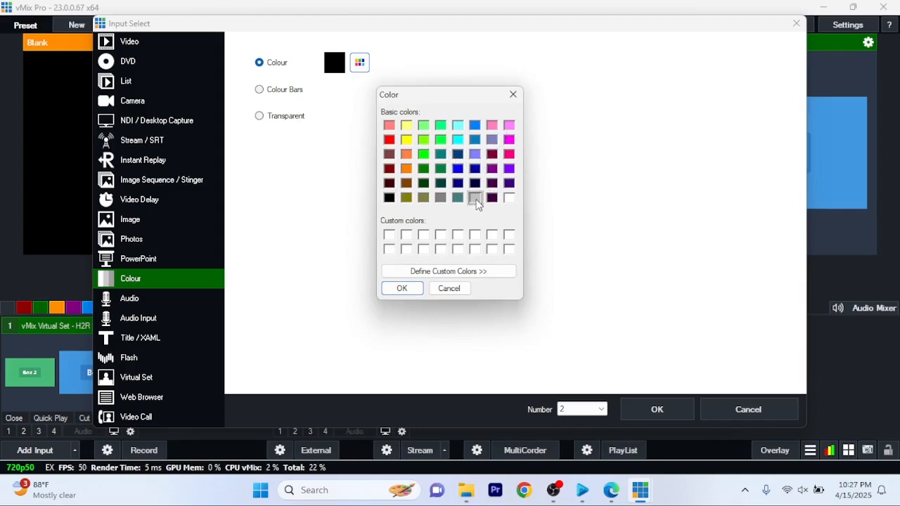
{"action": "left_click", "coordinate": [405, 290]}
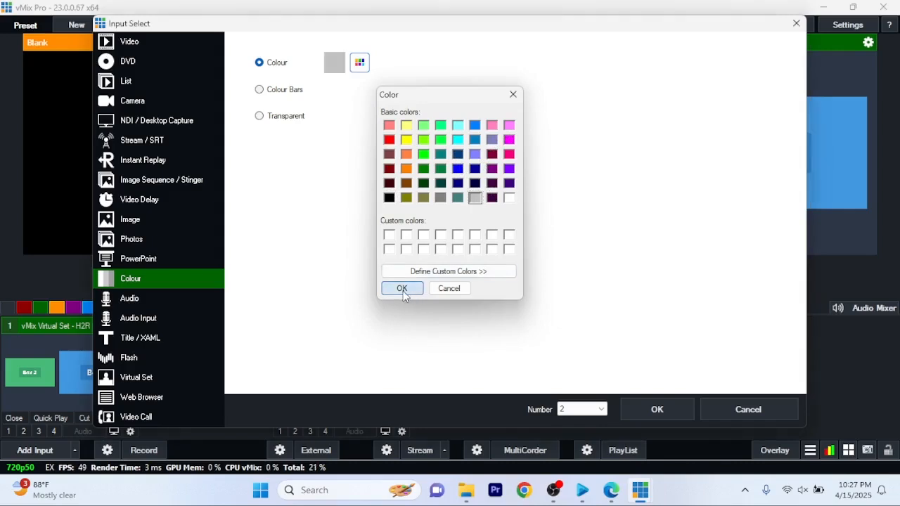
{"action": "left_click", "coordinate": [657, 409]}
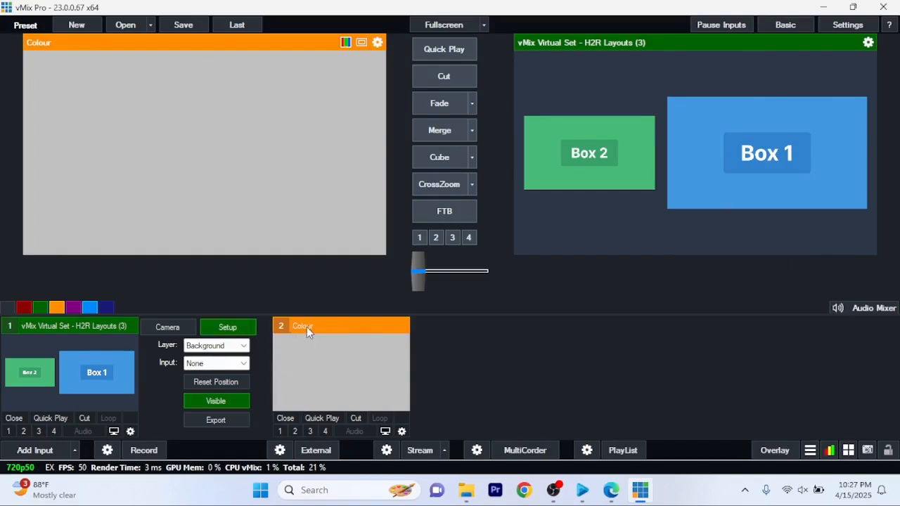
Step: Assign the Colour input to the virtual set's Background layer, then close the Colour input
{"action": "left_click", "coordinate": [222, 363]}
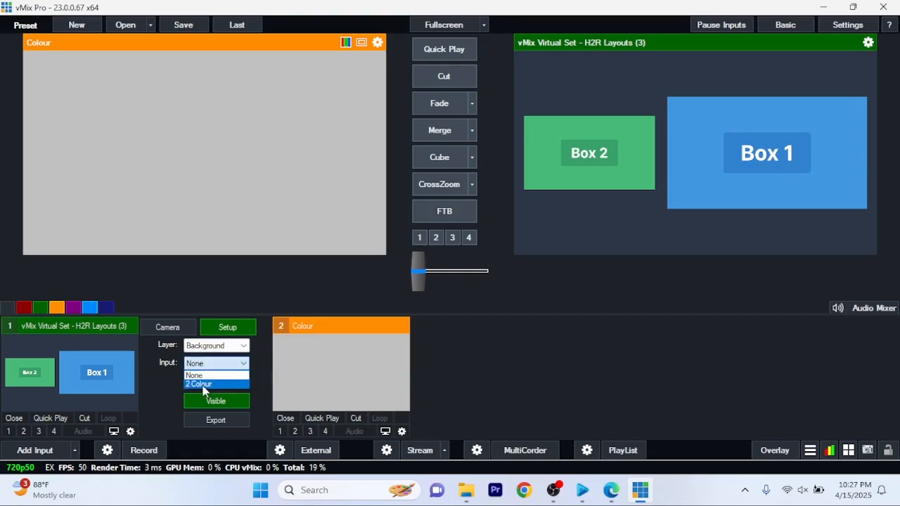
{"action": "left_click", "coordinate": [204, 385]}
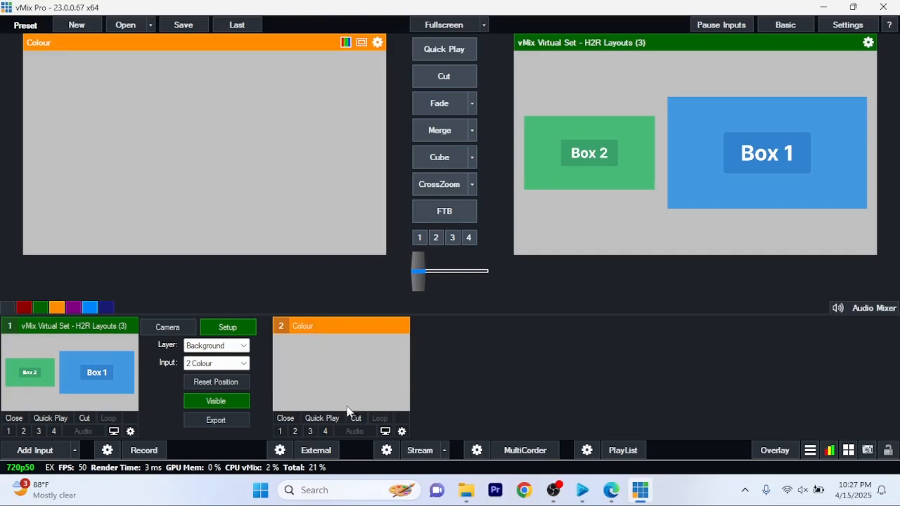
{"action": "left_click", "coordinate": [284, 418]}
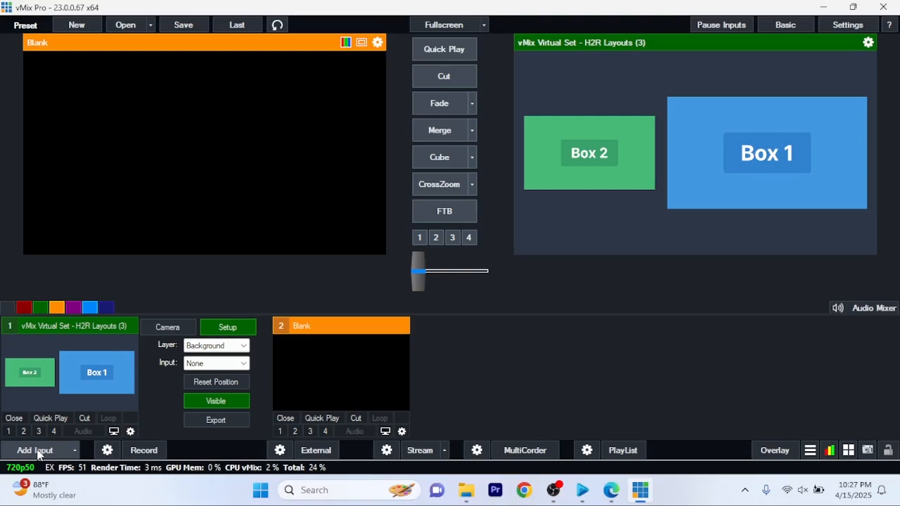
{"action": "left_click", "coordinate": [64, 450]}
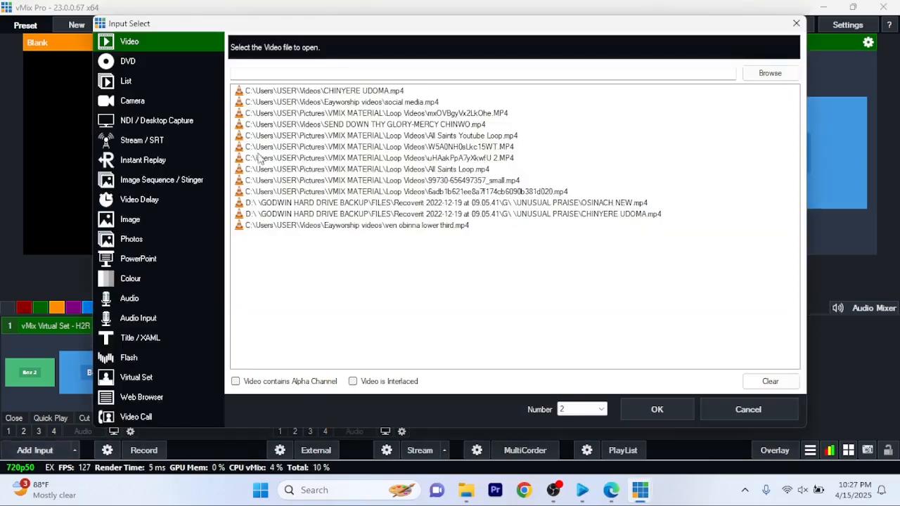
{"action": "left_click", "coordinate": [150, 220]}
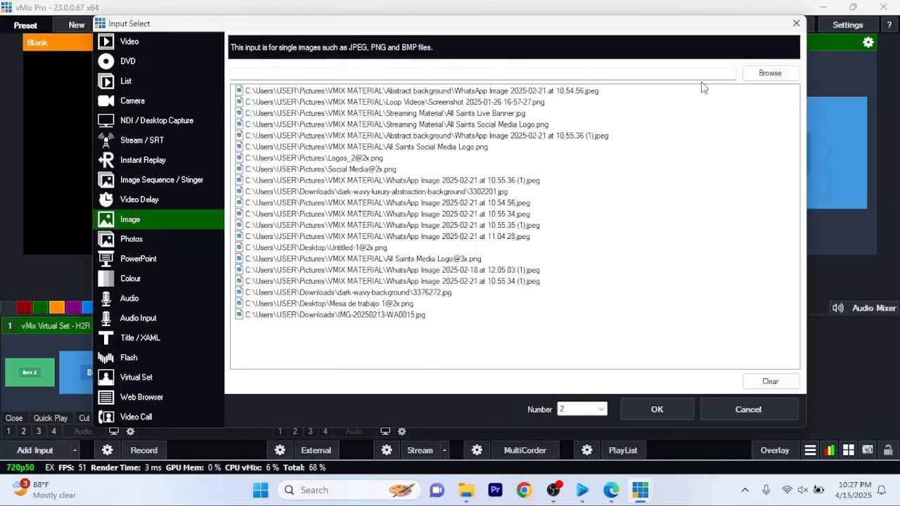
{"action": "left_click", "coordinate": [769, 74]}
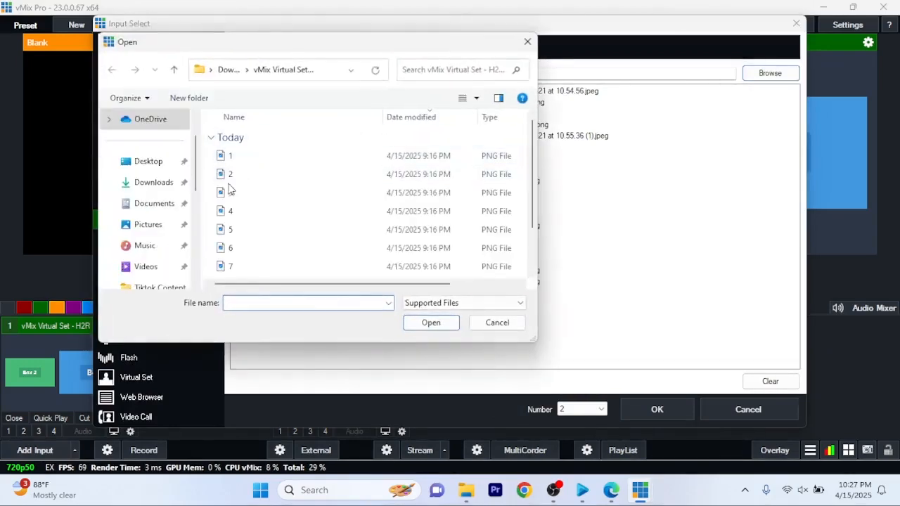
{"action": "left_click", "coordinate": [149, 224]}
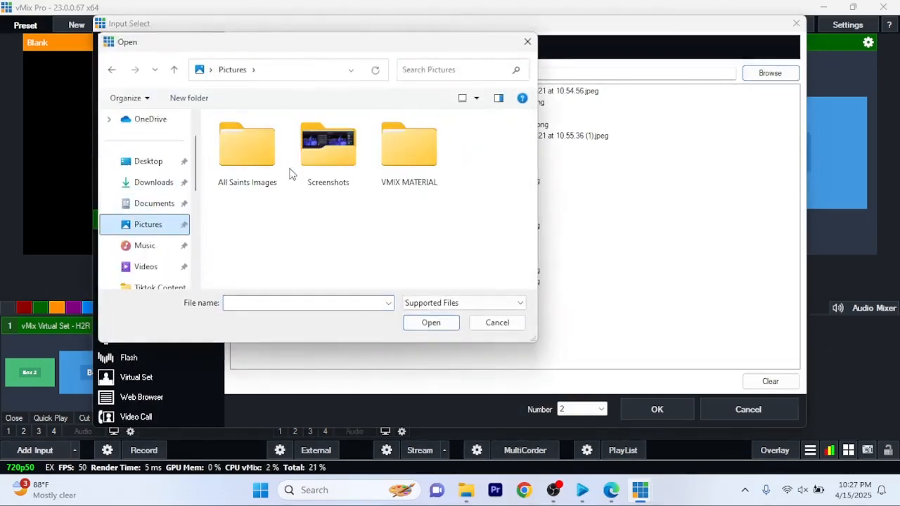
{"action": "double_click", "coordinate": [417, 151]}
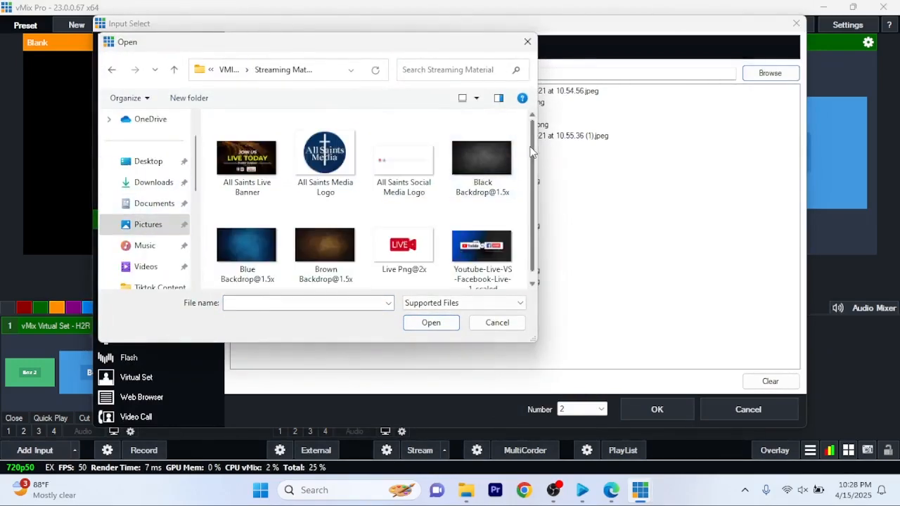
{"action": "left_click_drag", "start_coordinate": [533, 148], "coordinate": [536, 176]}
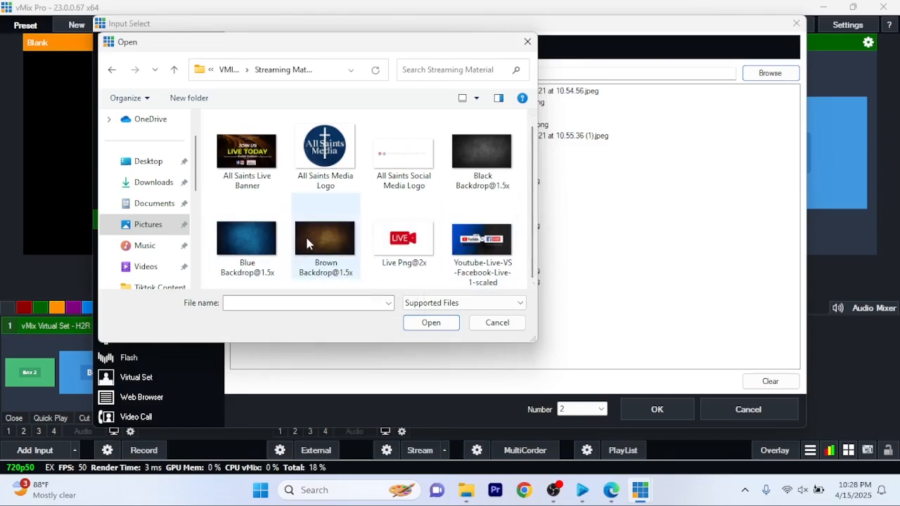
{"action": "left_click", "coordinate": [325, 235]}
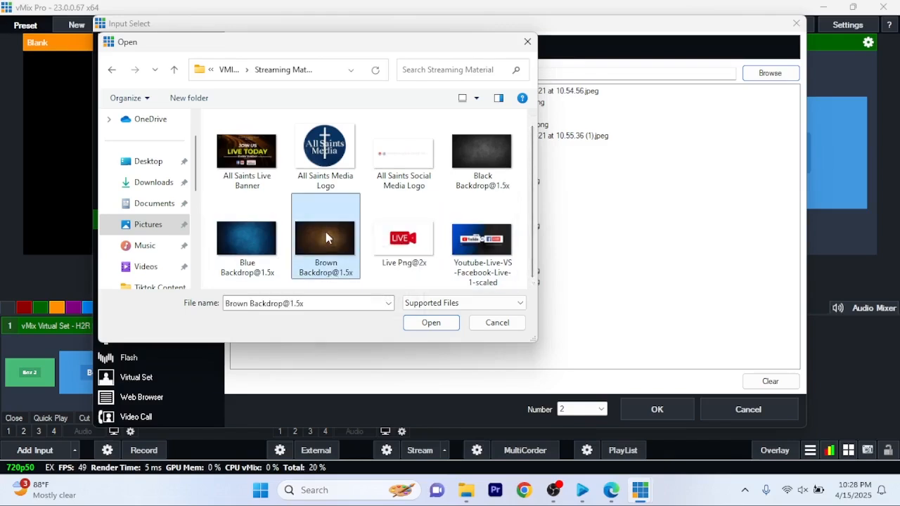
{"action": "left_click", "coordinate": [443, 325]}
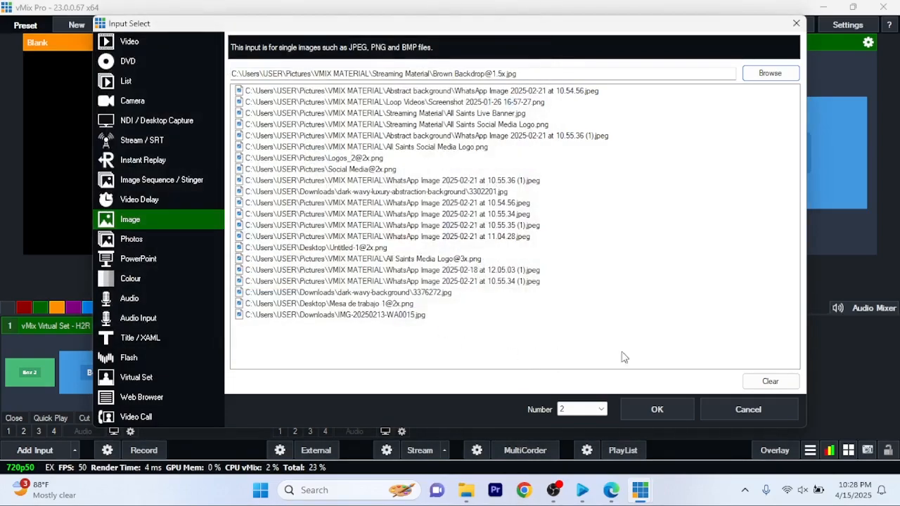
{"action": "left_click", "coordinate": [657, 409]}
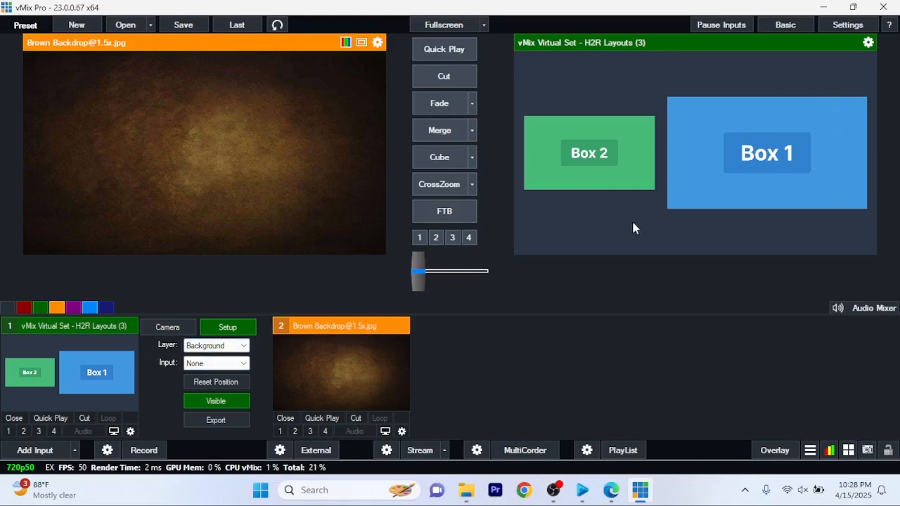
{"action": "left_click", "coordinate": [220, 365]}
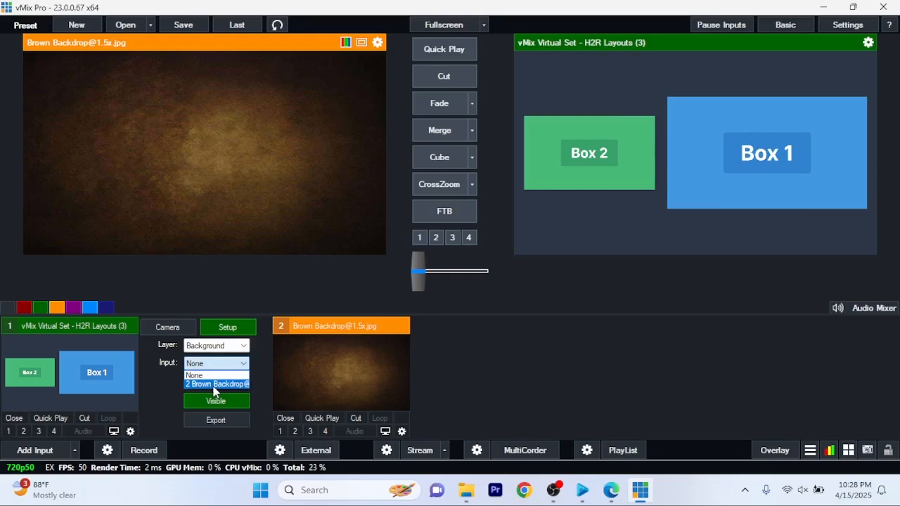
{"action": "left_click", "coordinate": [215, 385]}
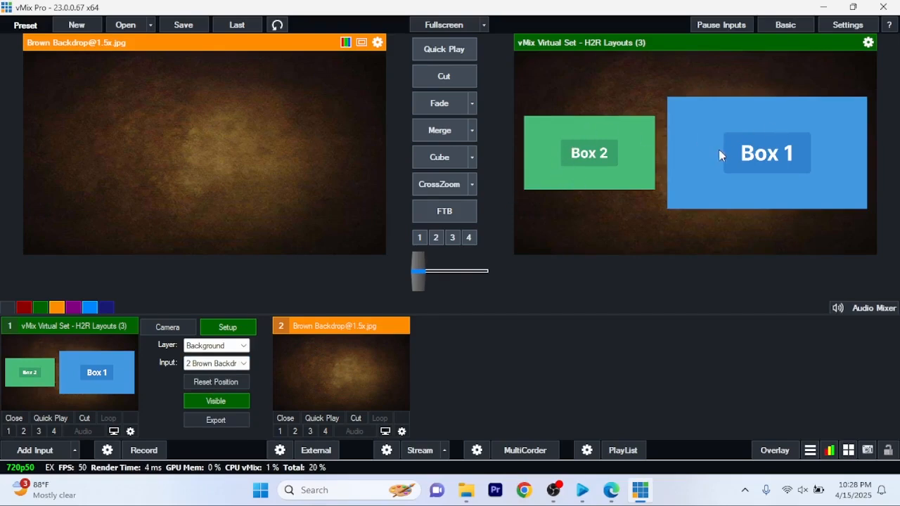
{"action": "left_click", "coordinate": [235, 346]}
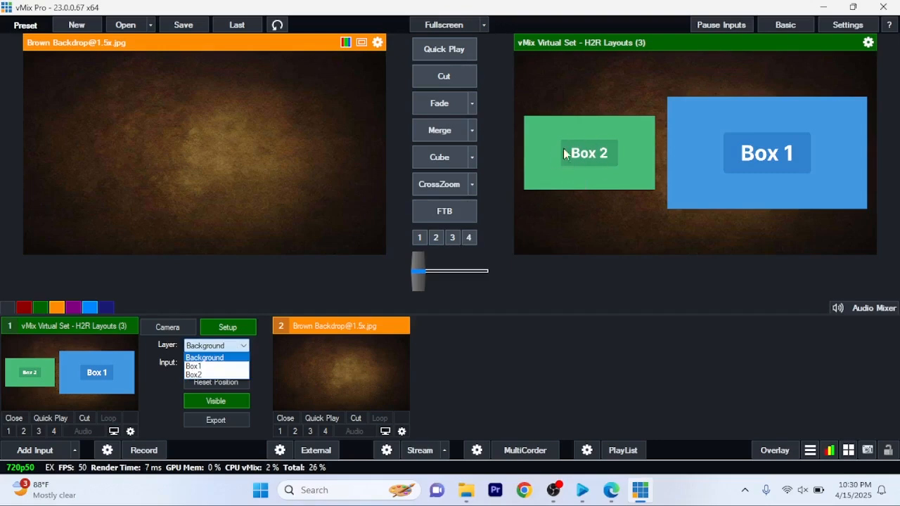
{"action": "left_click", "coordinate": [199, 375]}
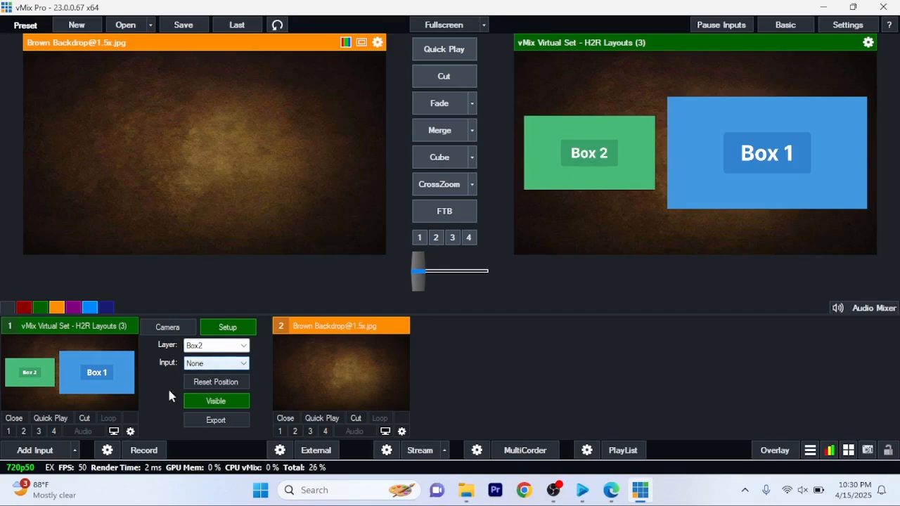
{"action": "left_click", "coordinate": [42, 454]}
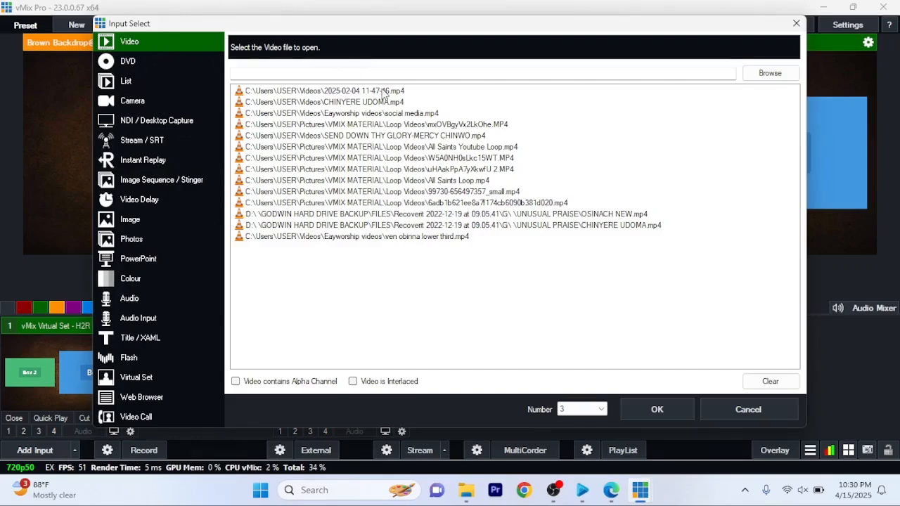
{"action": "left_click", "coordinate": [384, 93]}
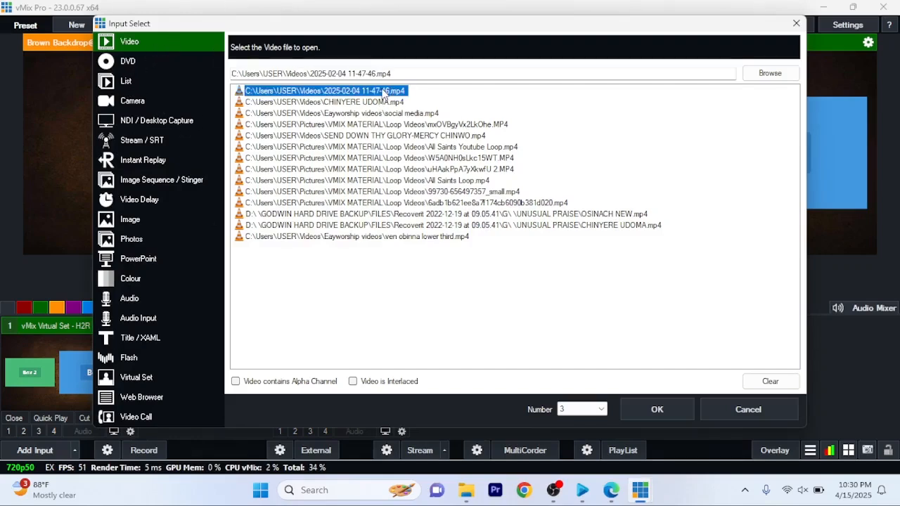
{"action": "left_click", "coordinate": [661, 409]}
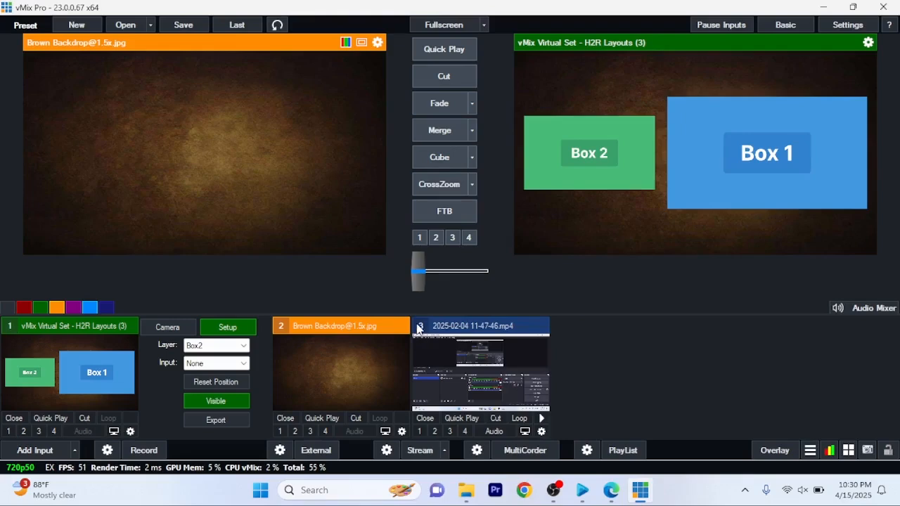
{"action": "left_click", "coordinate": [211, 362]}
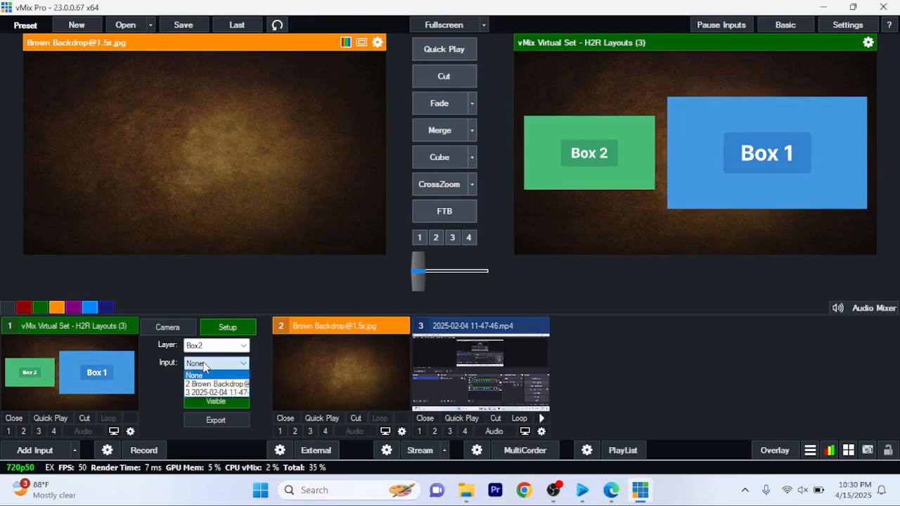
{"action": "left_click", "coordinate": [207, 395]}
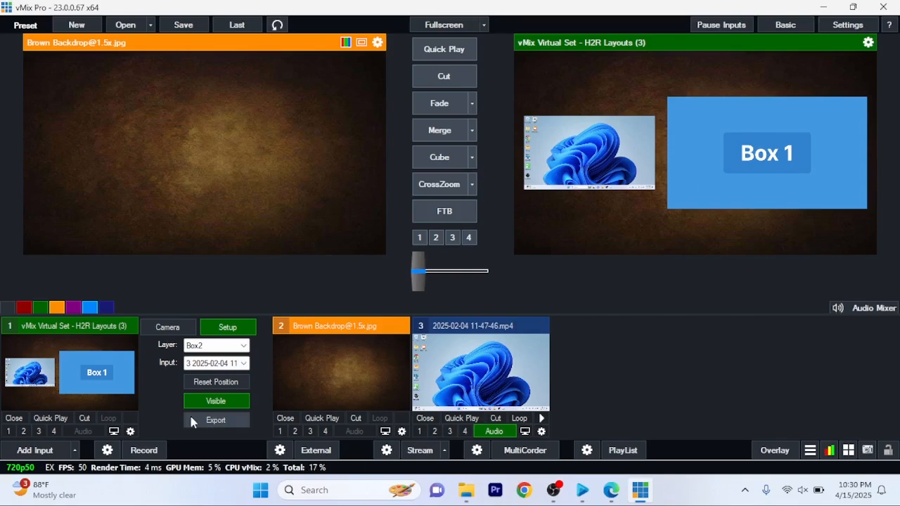
Step: Add the EasyWorship Live NDI source as input 4
{"action": "left_click", "coordinate": [38, 448]}
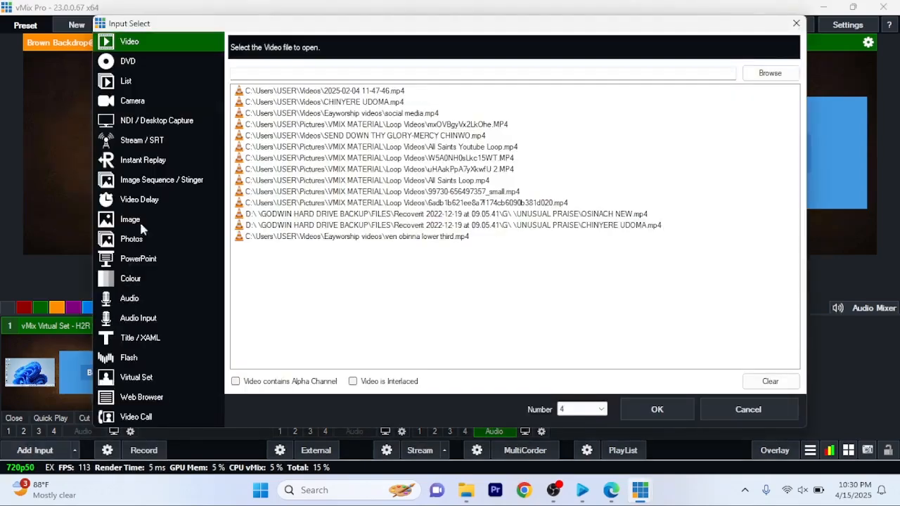
{"action": "left_click", "coordinate": [157, 120]}
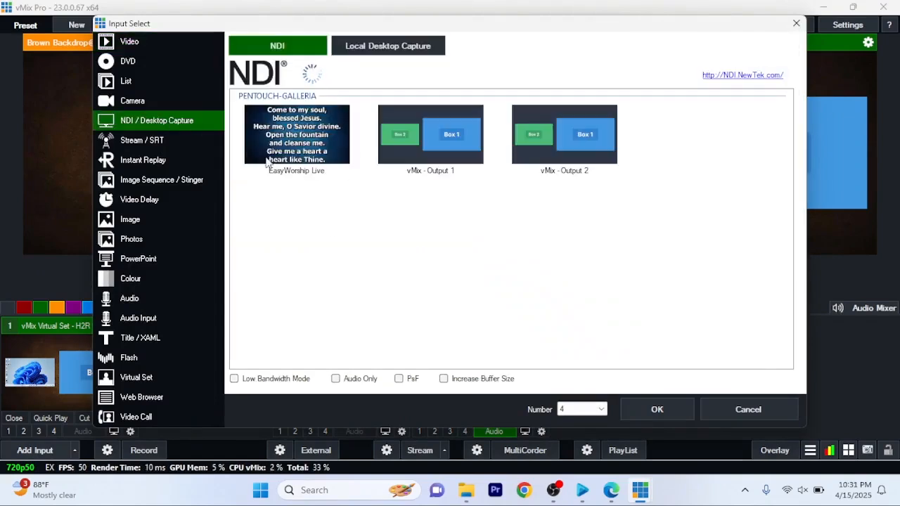
{"action": "left_click", "coordinate": [294, 131]}
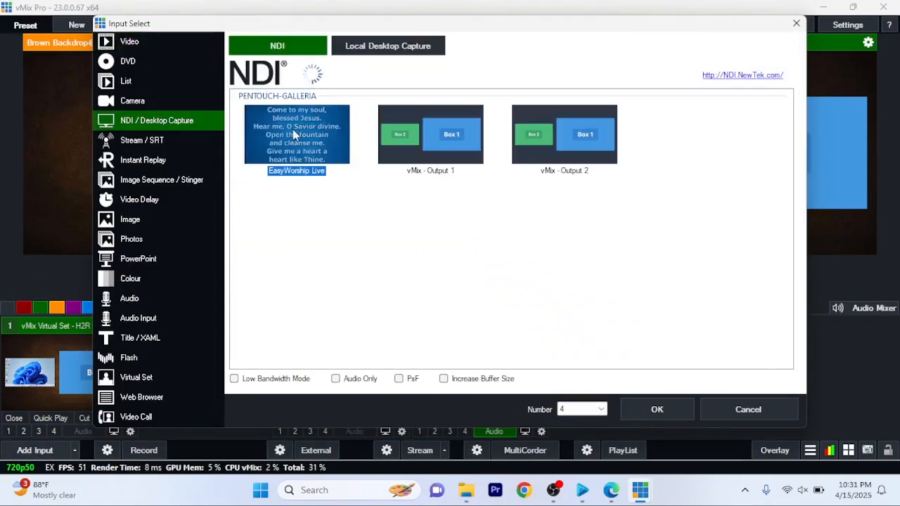
{"action": "left_click", "coordinate": [656, 410]}
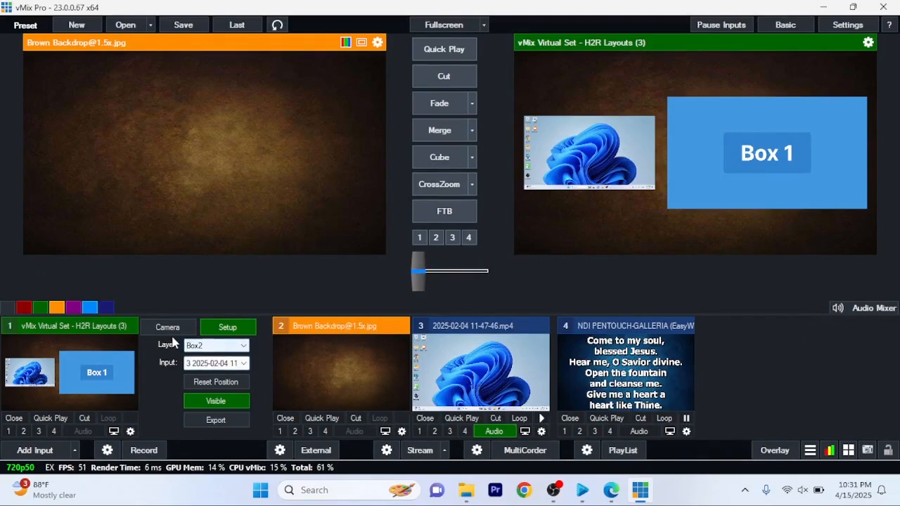
Step: Assign the EasyWorship Live NDI input to the virtual set's Box1 layer
{"action": "left_click", "coordinate": [203, 346]}
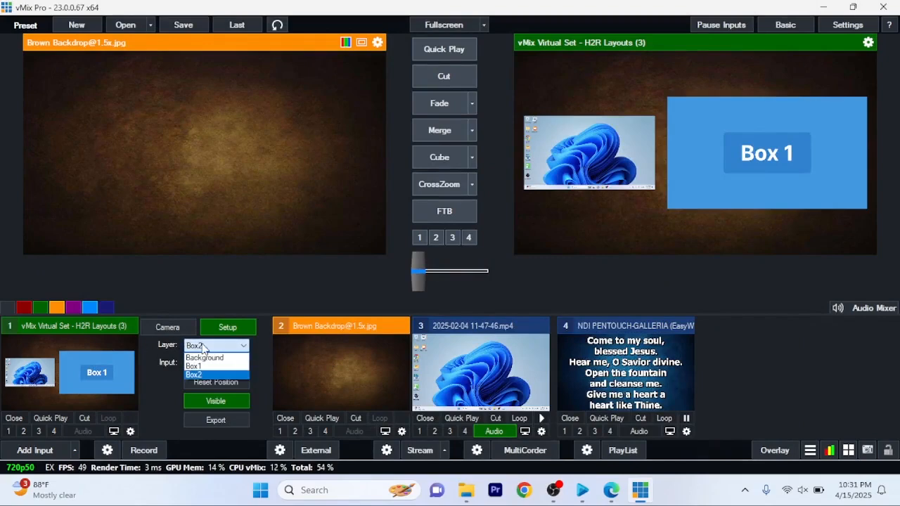
{"action": "left_click", "coordinate": [209, 366]}
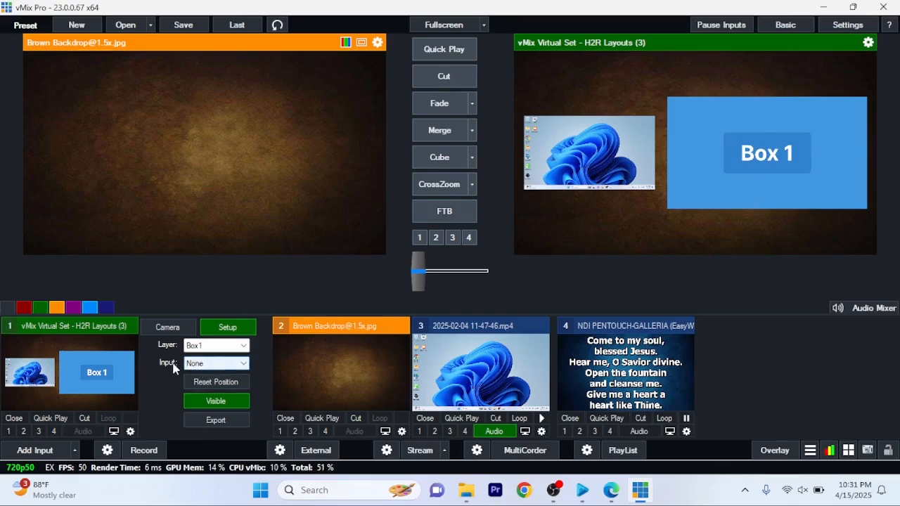
{"action": "left_click", "coordinate": [203, 363]}
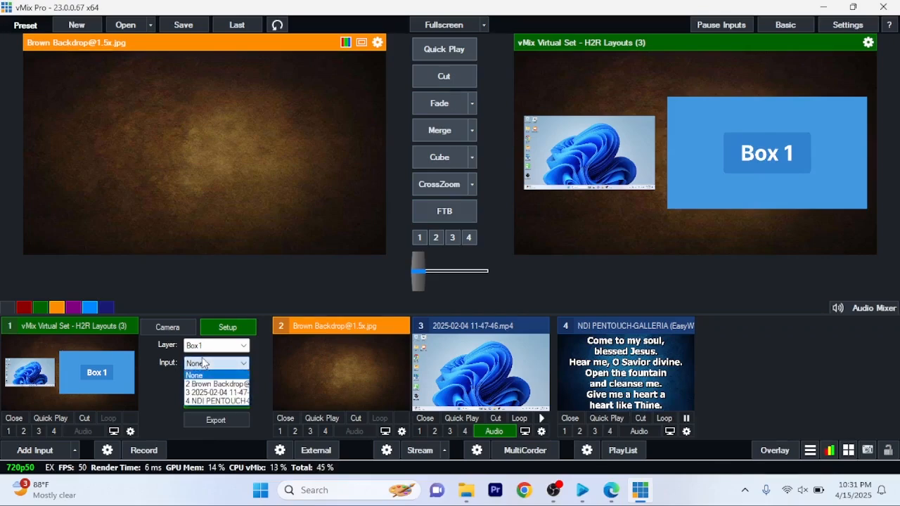
{"action": "left_click", "coordinate": [209, 402]}
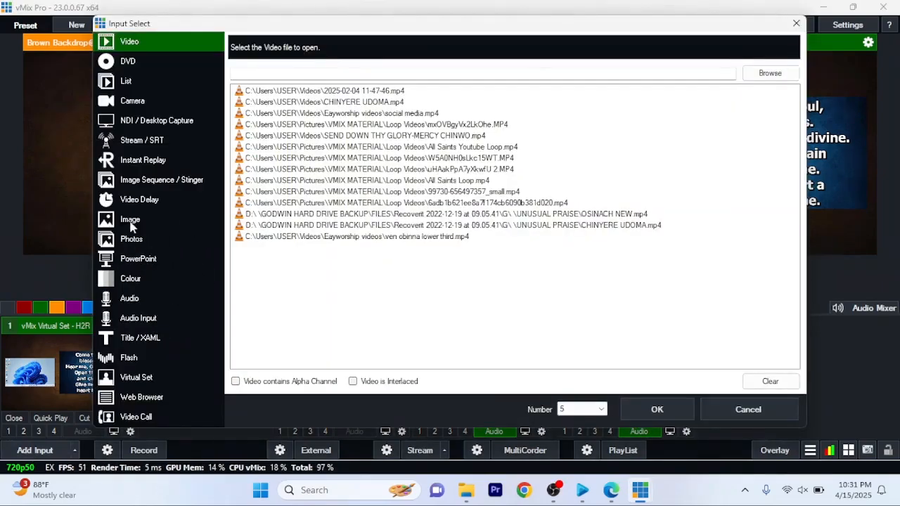
Step: Add a solid white Colour input as input 5
{"action": "left_click", "coordinate": [139, 279]}
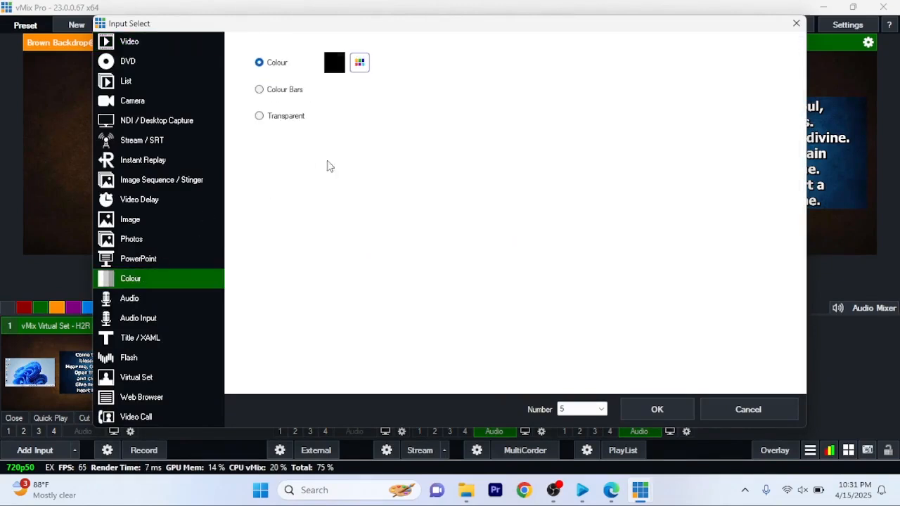
{"action": "left_click", "coordinate": [360, 62]}
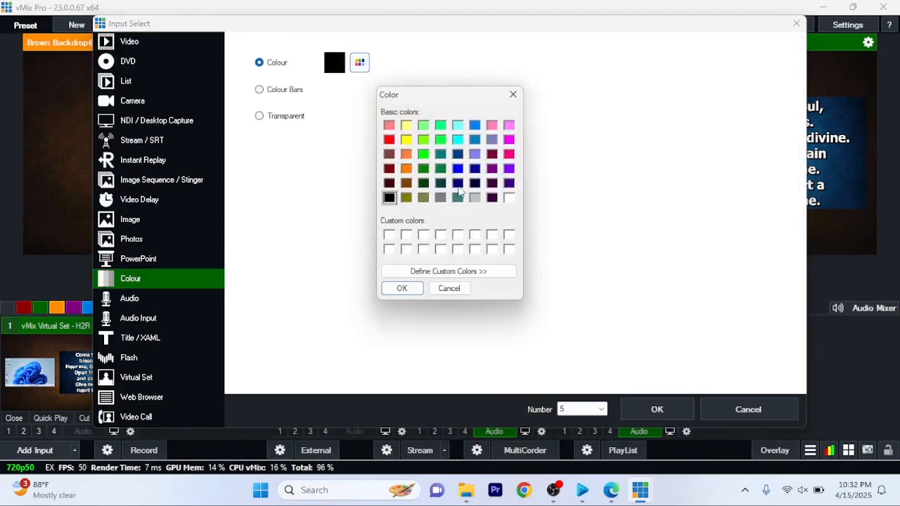
{"action": "left_click", "coordinate": [509, 199]}
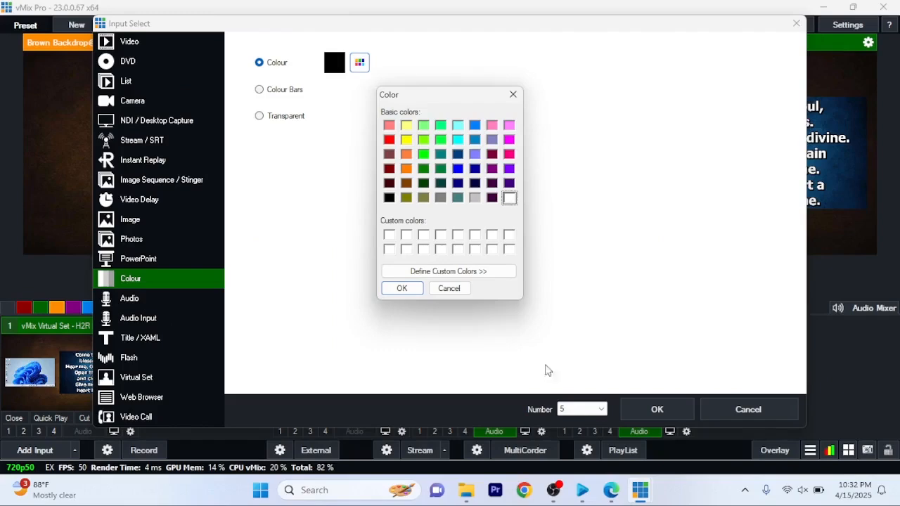
{"action": "left_click", "coordinate": [646, 415]}
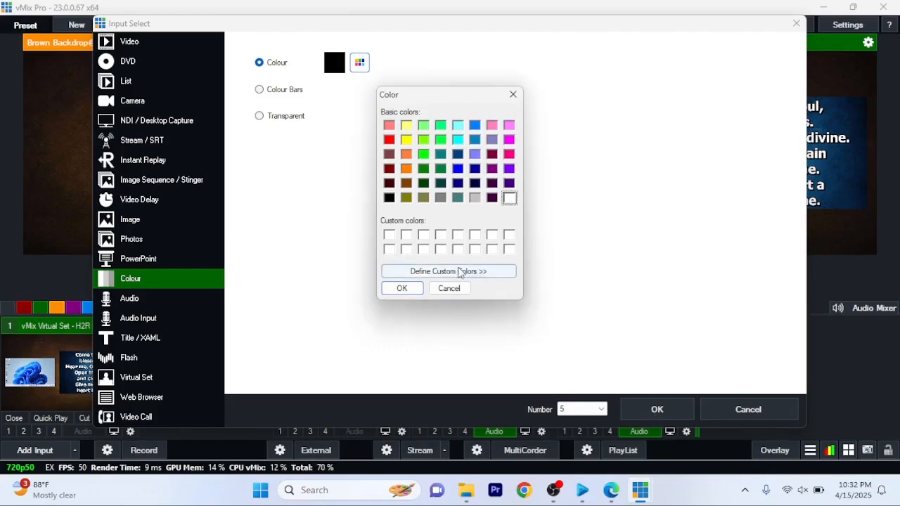
{"action": "left_click", "coordinate": [402, 289]}
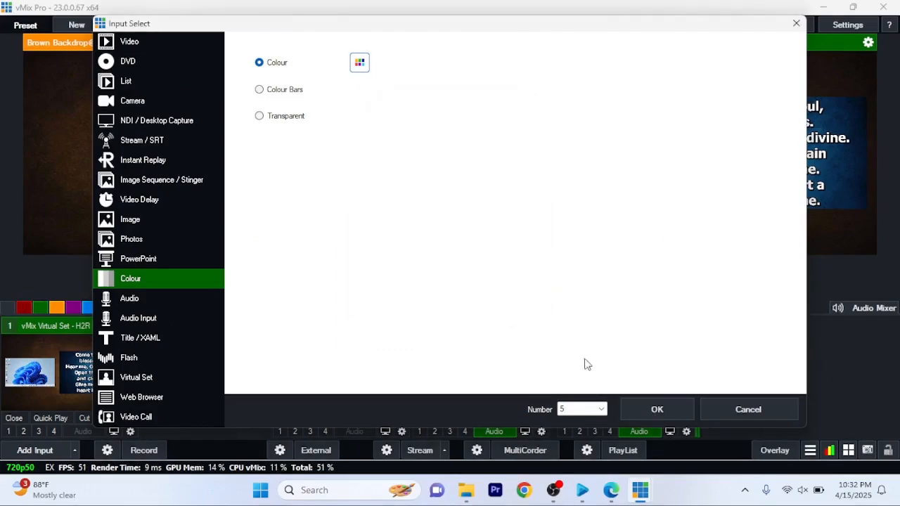
{"action": "left_click", "coordinate": [647, 409]}
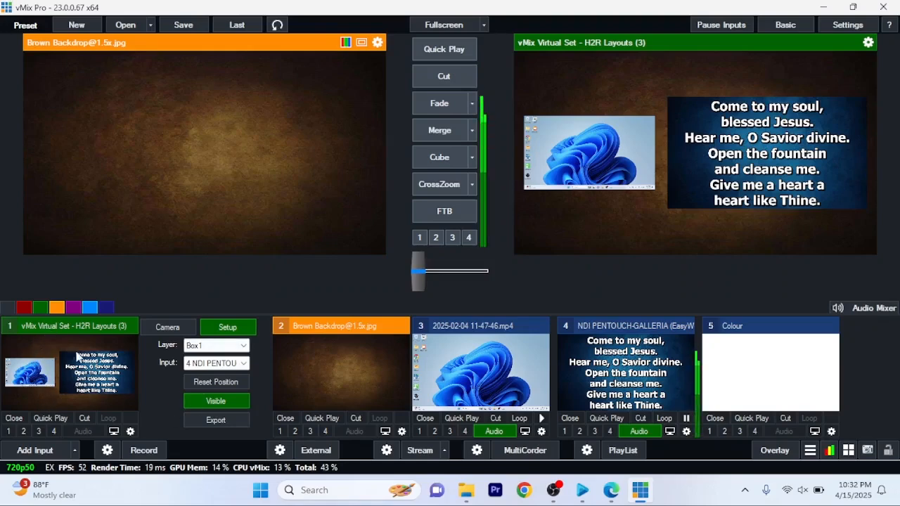
Step: Assign 5 Colour to Multi View layer 4 of the virtual set and swap it with the NDI source in layer 2
{"action": "left_click", "coordinate": [131, 432]}
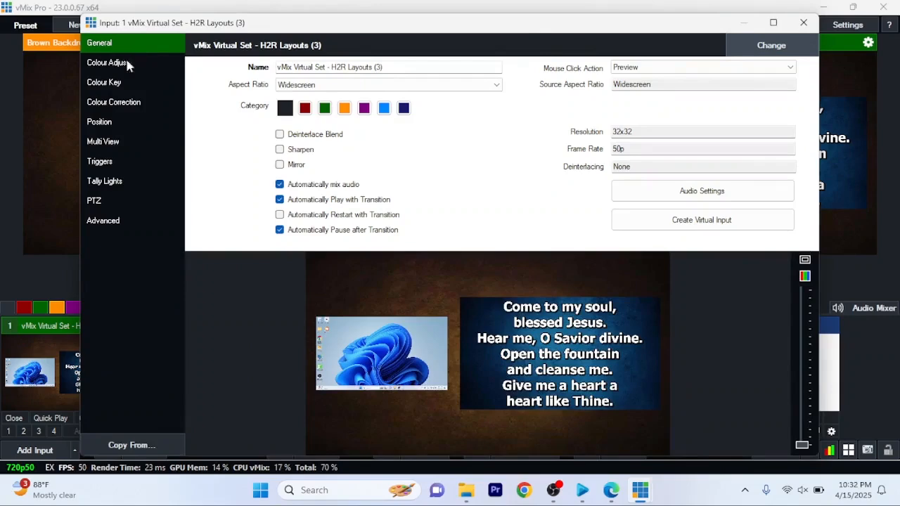
{"action": "left_click", "coordinate": [111, 146]}
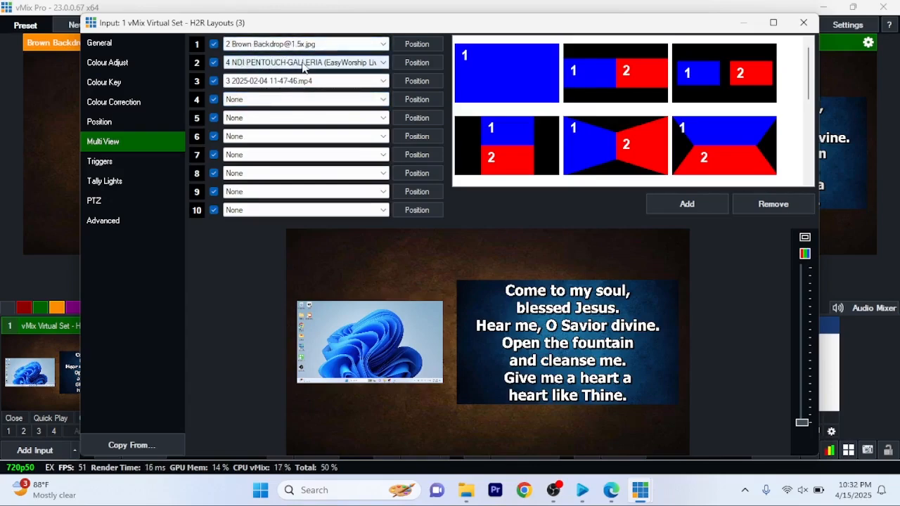
{"action": "left_click", "coordinate": [259, 102]}
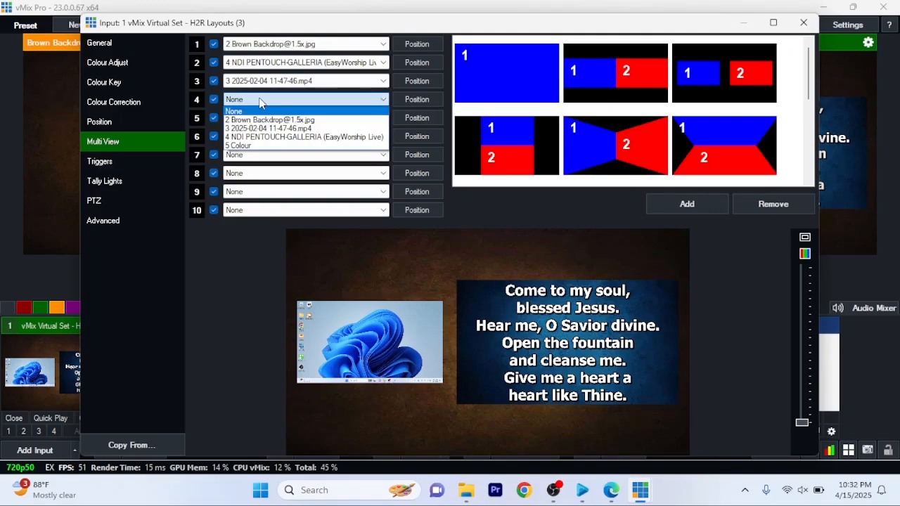
{"action": "left_click", "coordinate": [251, 146]}
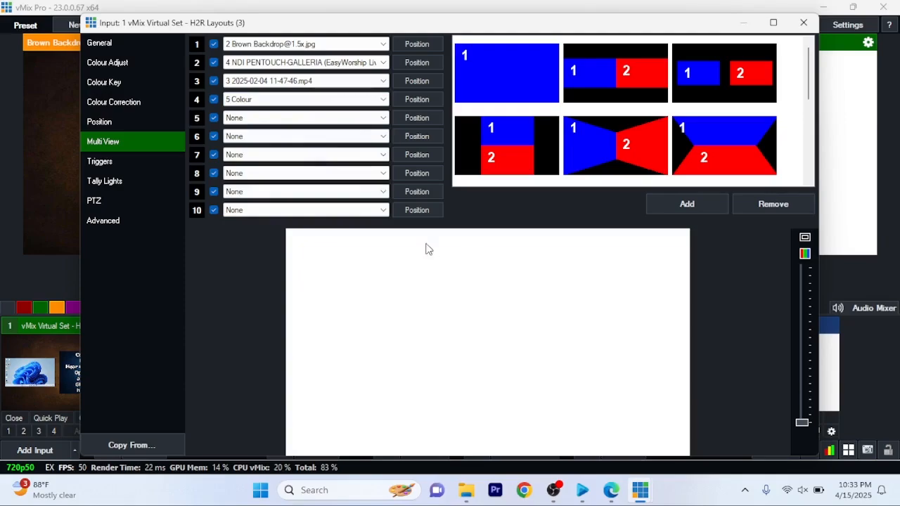
{"action": "left_click_drag", "start_coordinate": [438, 25], "coordinate": [417, 61]}
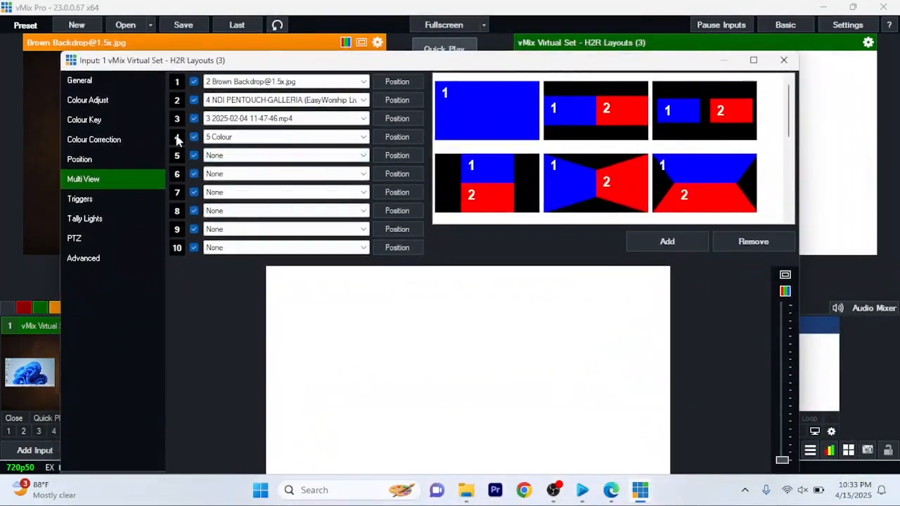
{"action": "left_click_drag", "start_coordinate": [176, 138], "coordinate": [179, 102]}
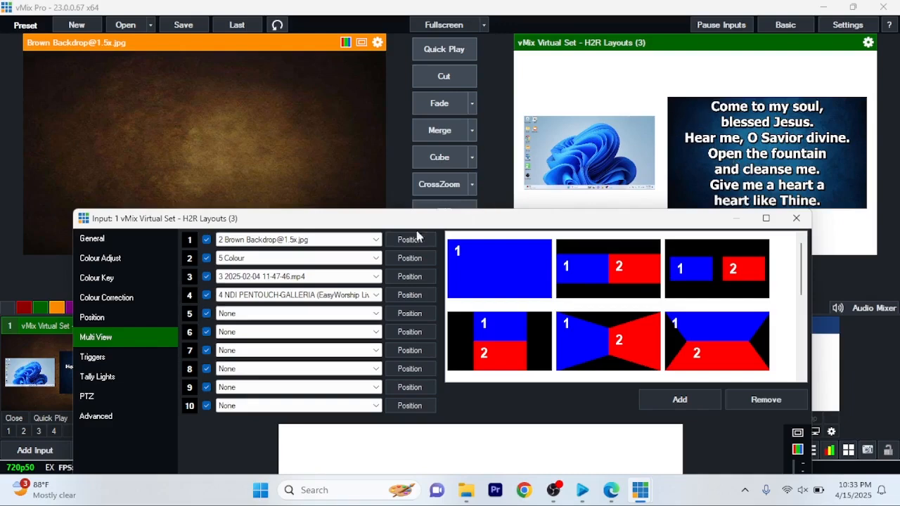
Step: Crop the Colour input in Multi View layer 2 to X1 530, Y1 151, X2 1238 and Y2 559, framing the lyrics box
{"action": "left_click_drag", "start_coordinate": [328, 219], "coordinate": [276, 98]}
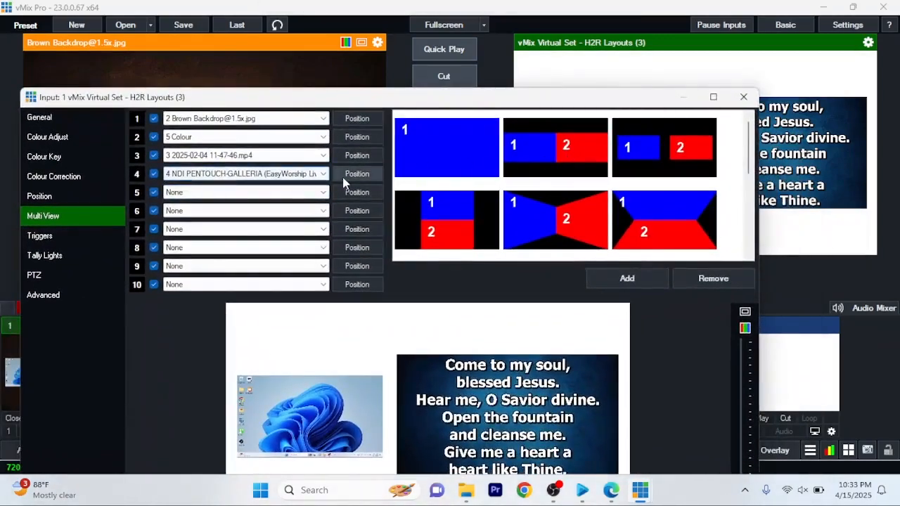
{"action": "left_click", "coordinate": [356, 136]}
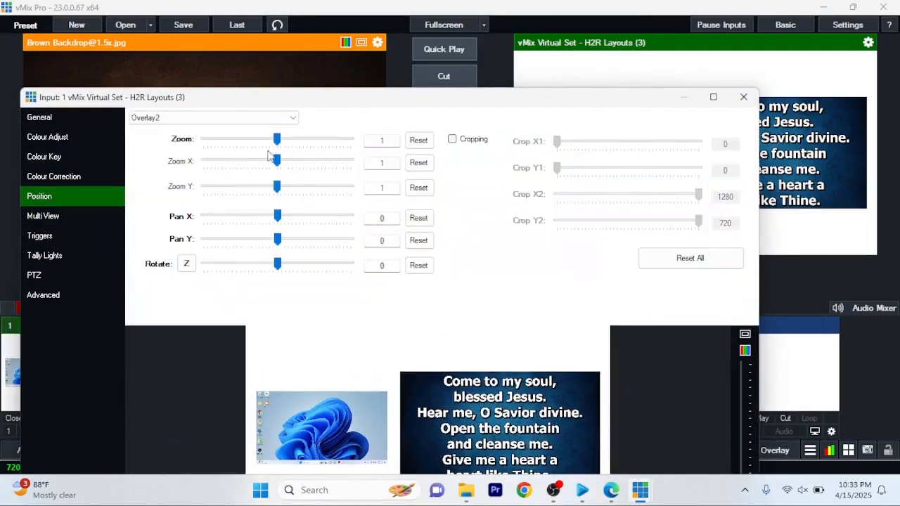
{"action": "left_click", "coordinate": [452, 140]}
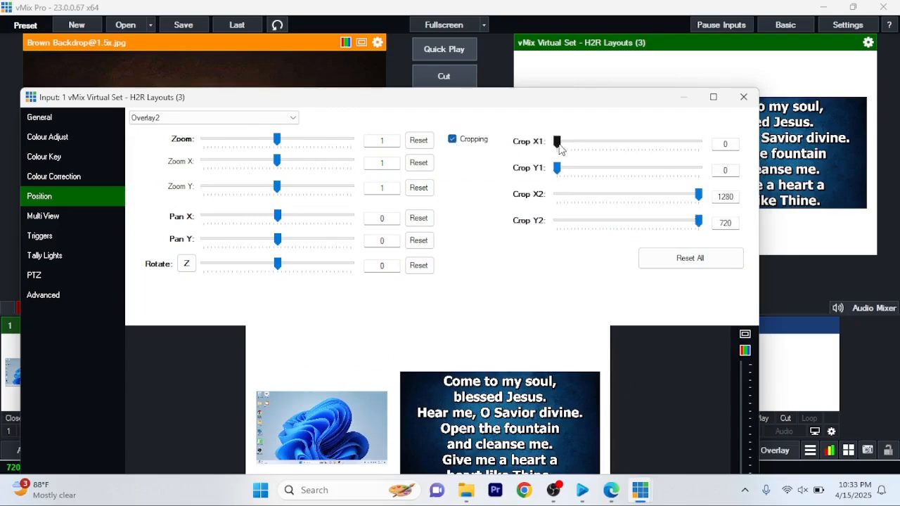
{"action": "left_click_drag", "start_coordinate": [509, 103], "coordinate": [535, 133]}
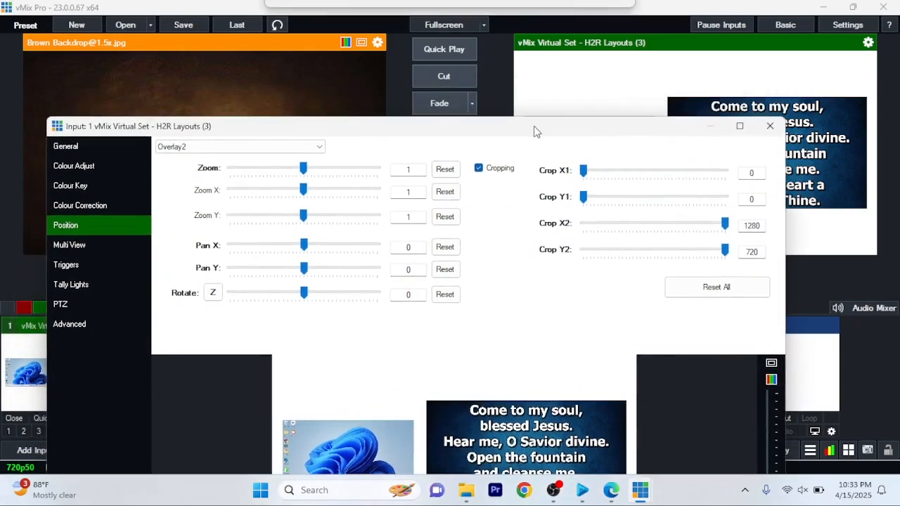
{"action": "left_click_drag", "start_coordinate": [585, 173], "coordinate": [641, 182]}
{"action": "left_click_drag", "start_coordinate": [601, 130], "coordinate": [473, 207]}
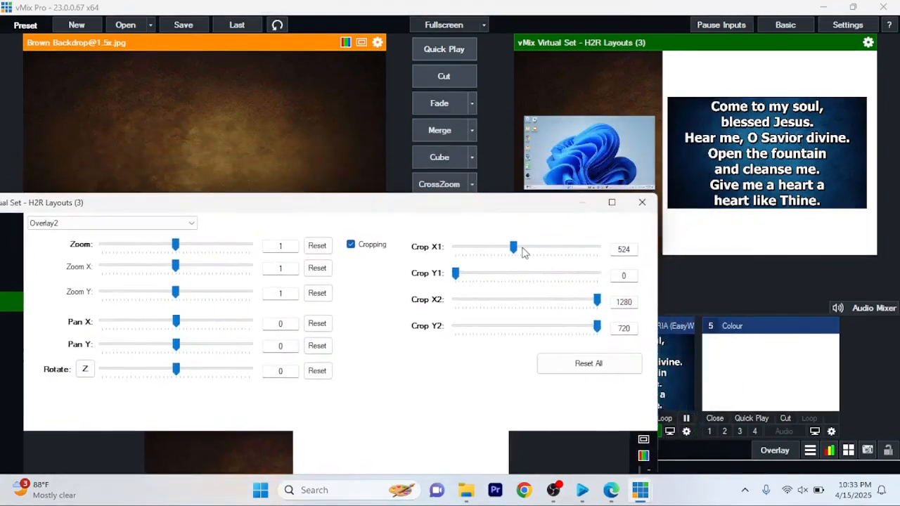
{"action": "left_click_drag", "start_coordinate": [516, 248], "coordinate": [514, 248]}
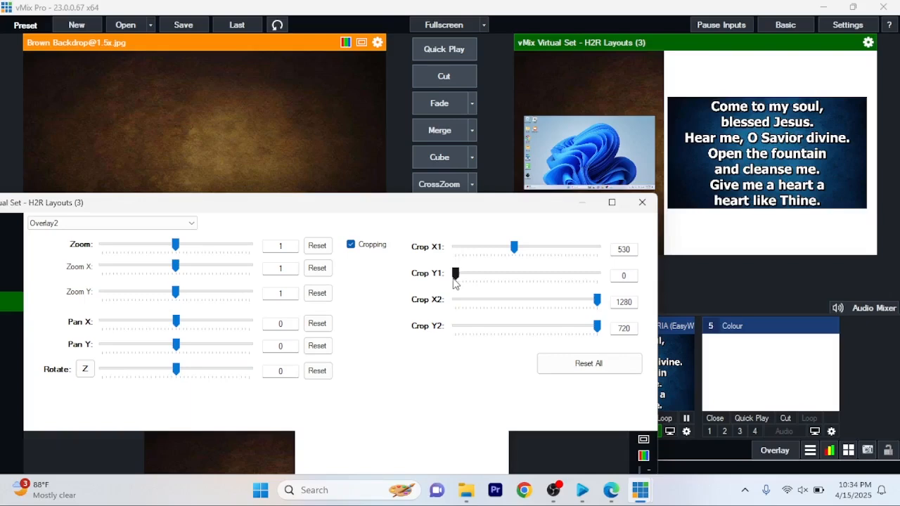
{"action": "left_click_drag", "start_coordinate": [455, 274], "coordinate": [487, 274]}
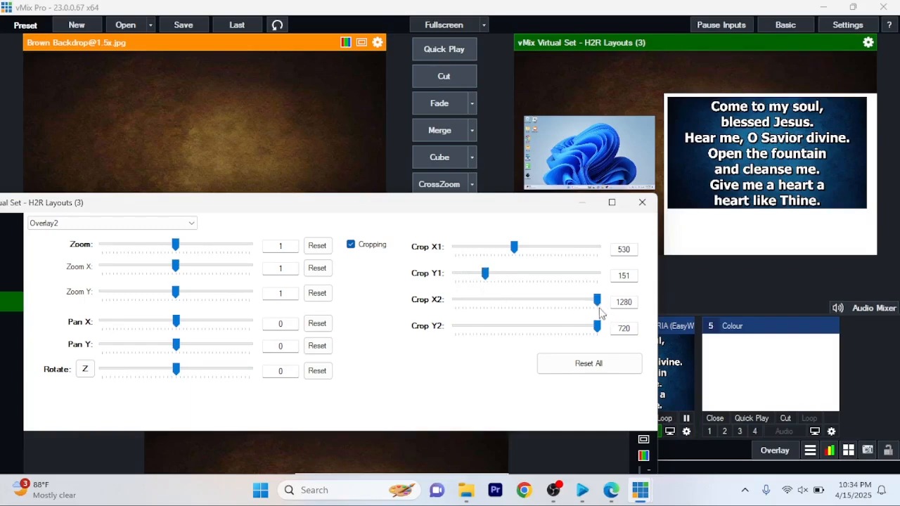
{"action": "left_click_drag", "start_coordinate": [597, 301], "coordinate": [564, 329]}
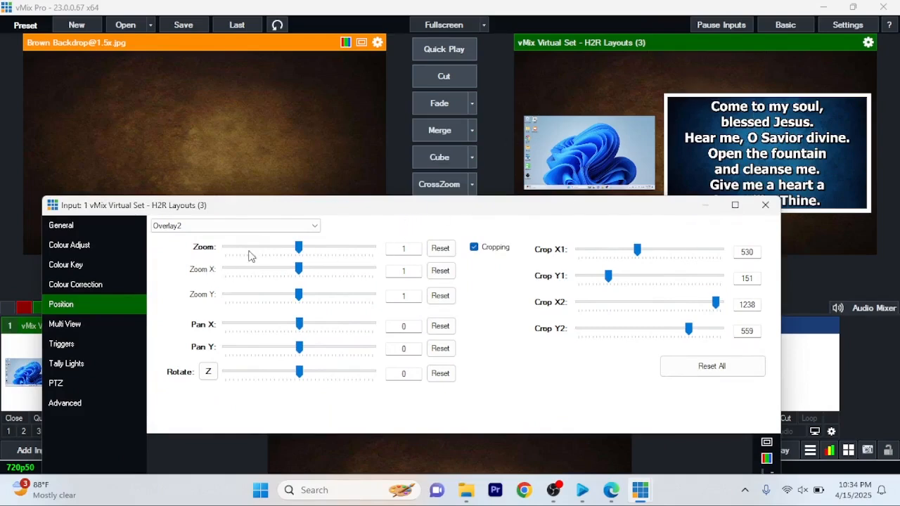
Step: Assign 5 Colour to Multi View layer 5 and swap it with the mp4 video in layer 3
{"action": "left_click_drag", "start_coordinate": [306, 205], "coordinate": [313, 100]}
{"action": "left_click", "coordinate": [79, 220]}
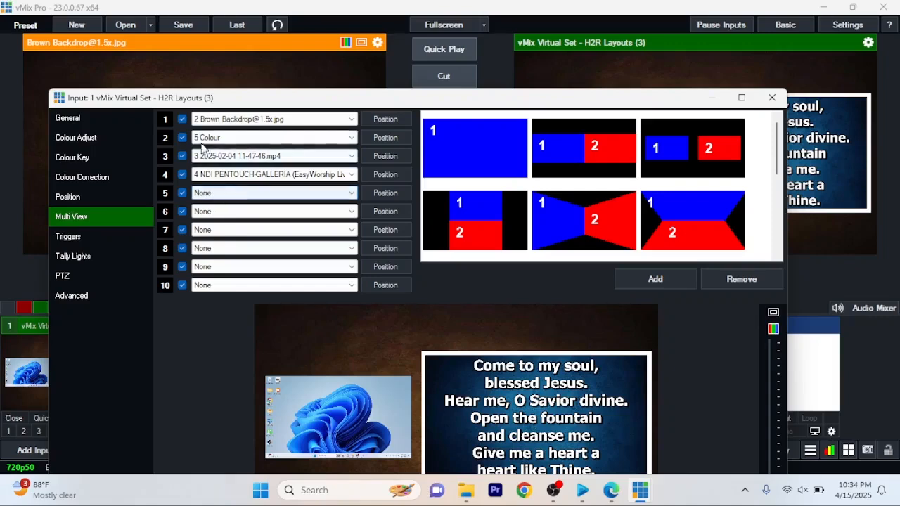
{"action": "left_click", "coordinate": [225, 197]}
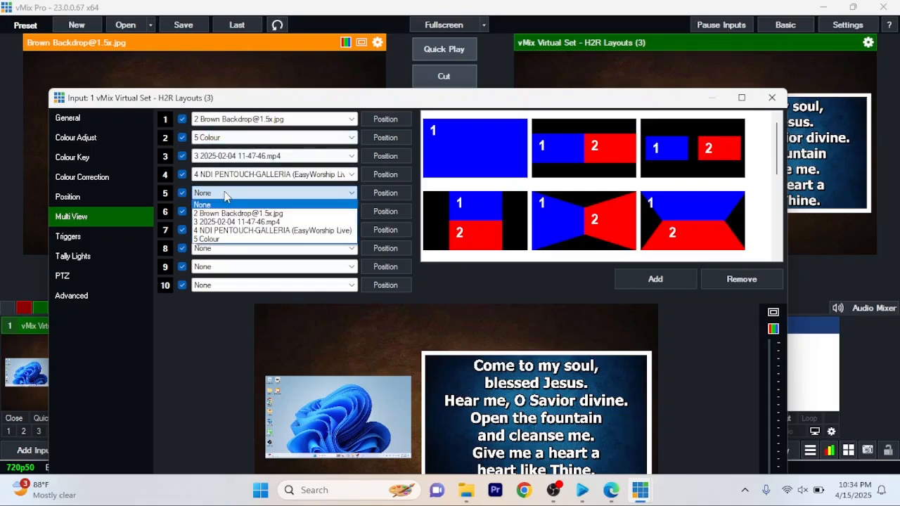
{"action": "left_click", "coordinate": [214, 239]}
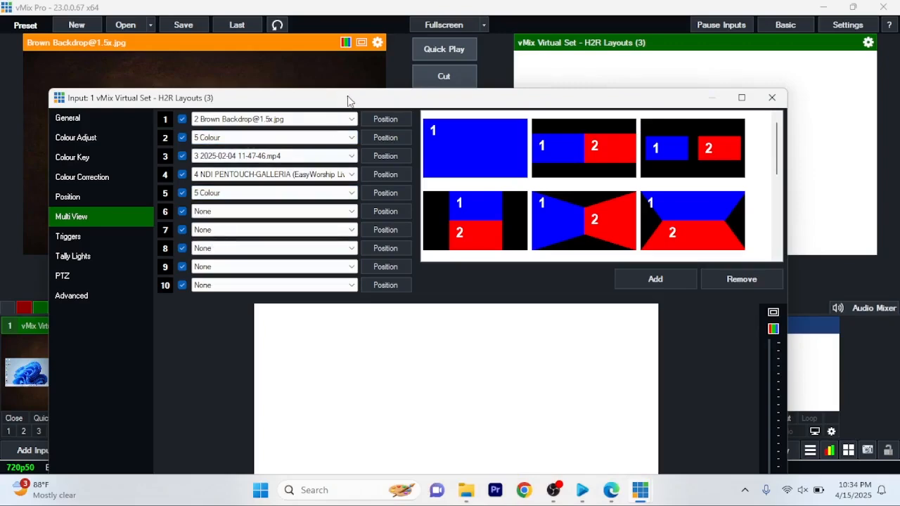
{"action": "mouse_move", "coordinate": [348, 100]}
{"action": "left_mouse_down"}
{"action": "mouse_move", "coordinate": [283, 173]}
{"action": "mouse_move", "coordinate": [358, 141]}
{"action": "mouse_move", "coordinate": [364, 104]}
{"action": "left_mouse_up"}
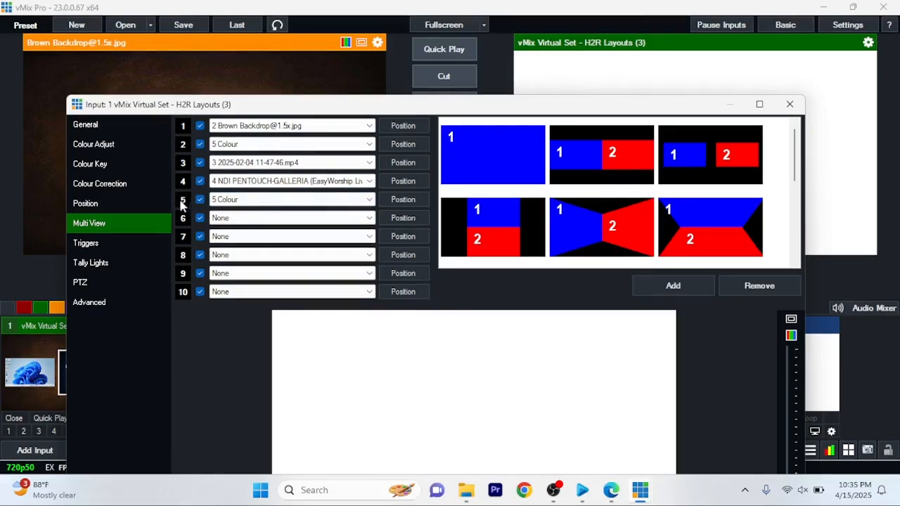
{"action": "left_click_drag", "start_coordinate": [182, 204], "coordinate": [184, 166]}
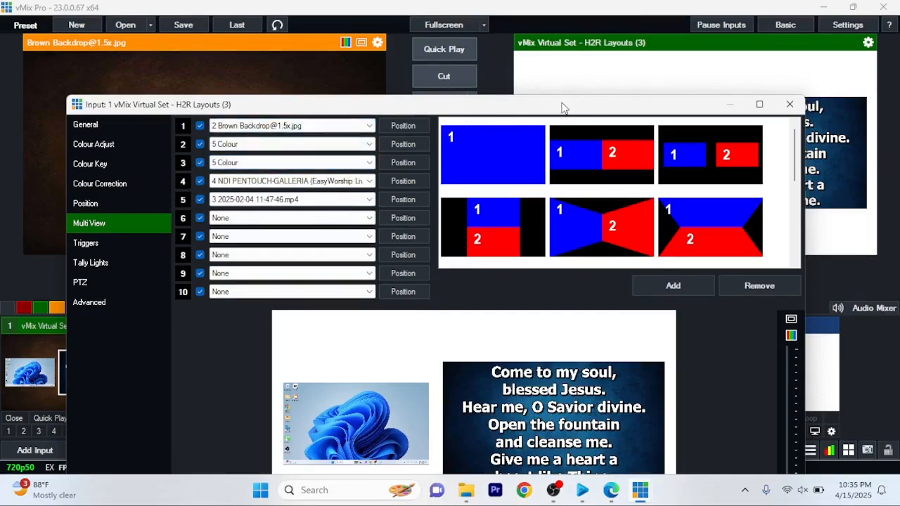
Step: Enable cropping for the Colour input in layer 3 and set Crop X1 to 24 and Crop Y1 to 218
{"action": "left_click_drag", "start_coordinate": [563, 106], "coordinate": [550, 155]}
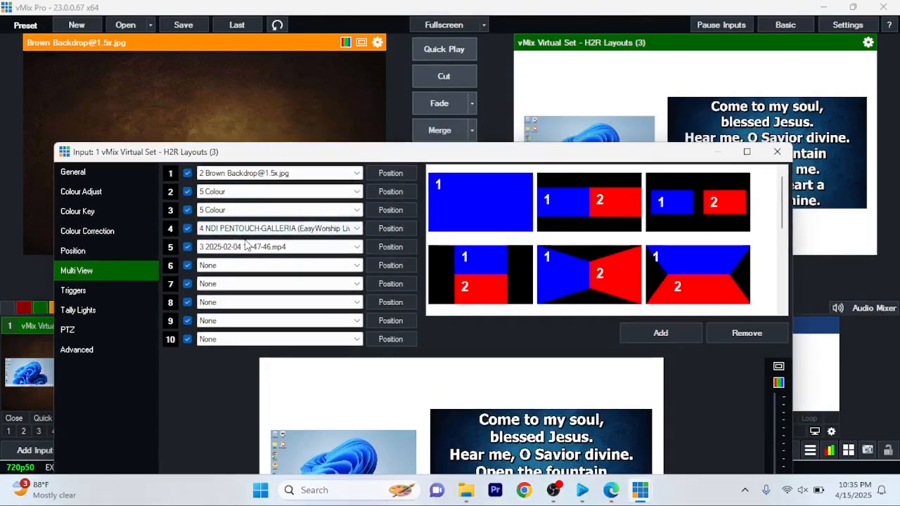
{"action": "left_click", "coordinate": [391, 211]}
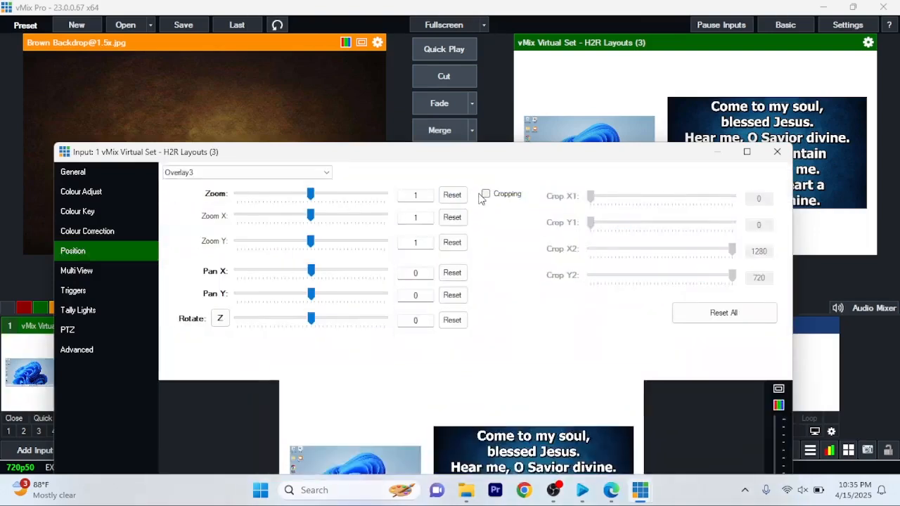
{"action": "left_click", "coordinate": [486, 194]}
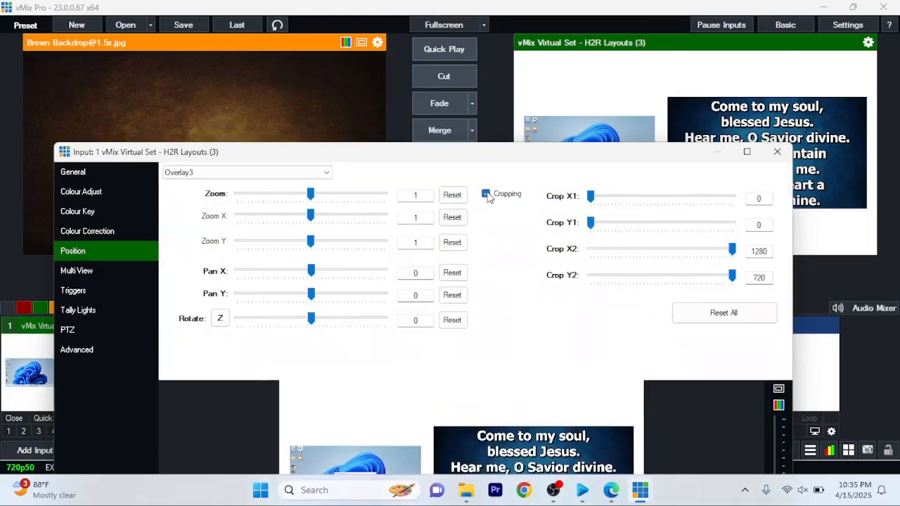
{"action": "left_click_drag", "start_coordinate": [571, 160], "coordinate": [555, 220]}
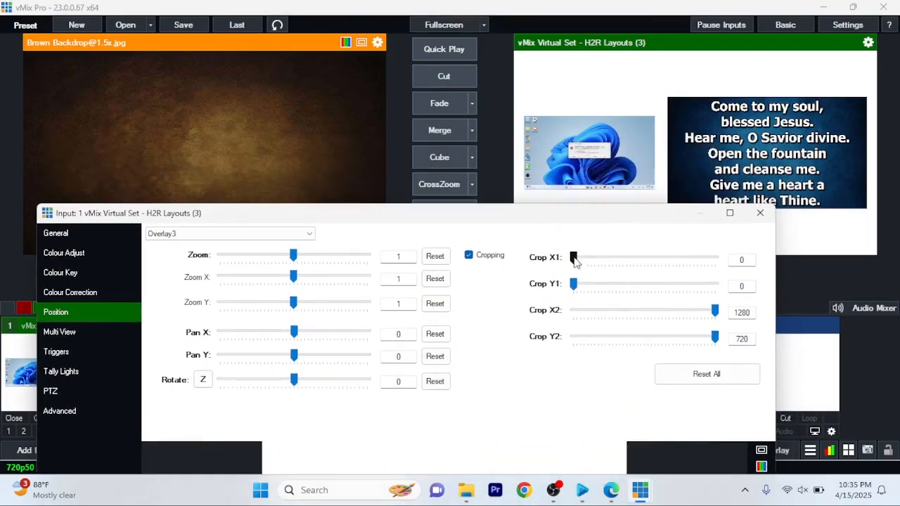
{"action": "left_click_drag", "start_coordinate": [575, 263], "coordinate": [577, 264]}
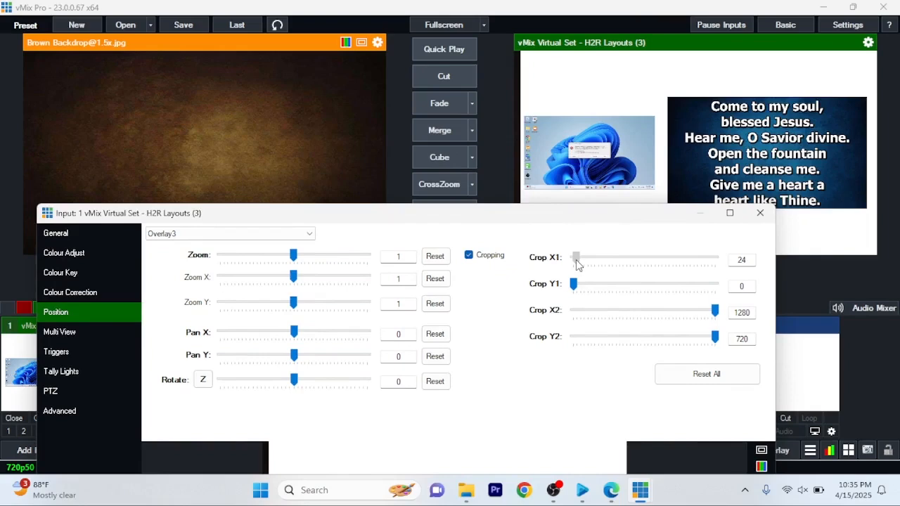
{"action": "left_click_drag", "start_coordinate": [574, 284], "coordinate": [617, 273]}
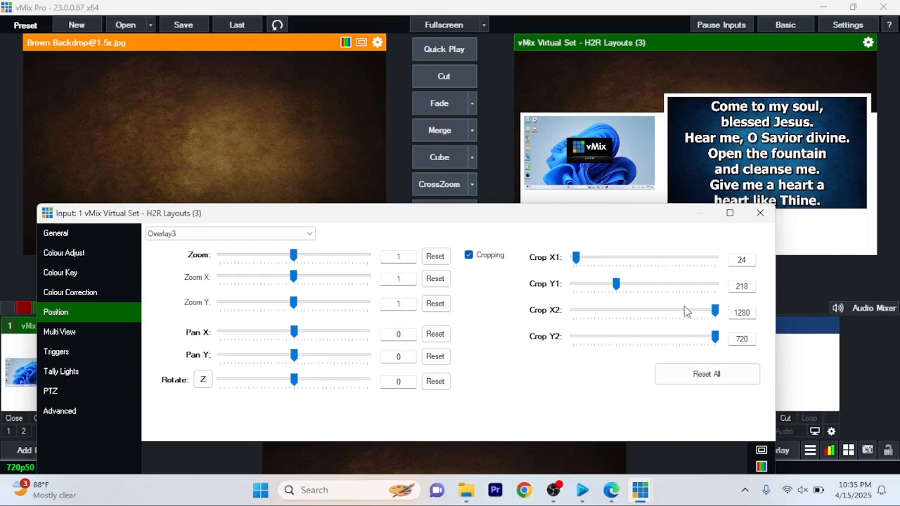
Step: Set layer 3's Crop X2 to 488 and Crop Y2 to 489, framing the video box, and close the input settings
{"action": "left_click_drag", "start_coordinate": [717, 315], "coordinate": [628, 306]}
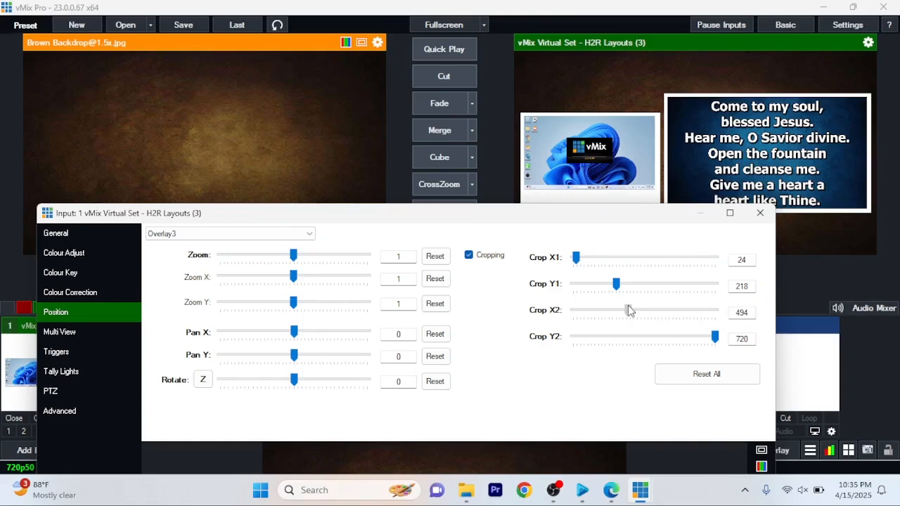
{"action": "left_click_drag", "start_coordinate": [628, 307], "coordinate": [628, 312]}
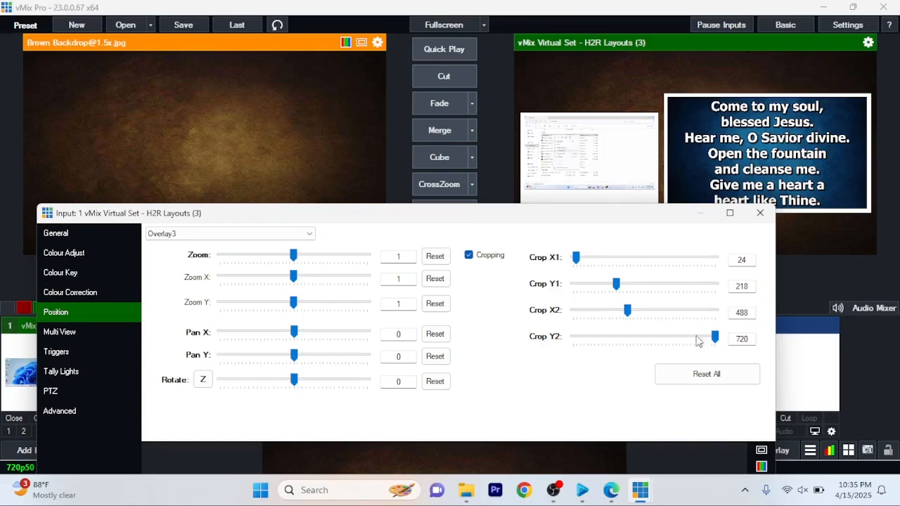
{"action": "left_click_drag", "start_coordinate": [714, 337], "coordinate": [709, 341]}
{"action": "left_click_drag", "start_coordinate": [585, 215], "coordinate": [542, 275]}
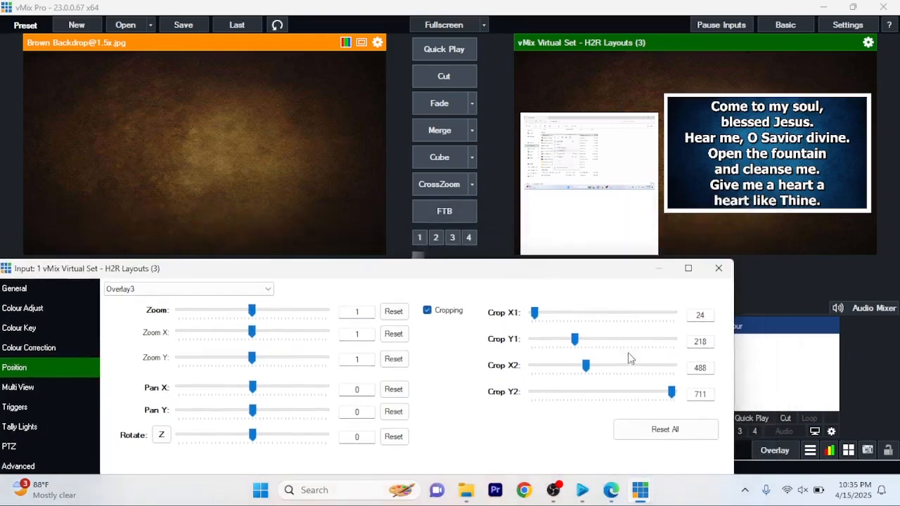
{"action": "left_click_drag", "start_coordinate": [672, 392], "coordinate": [628, 384]}
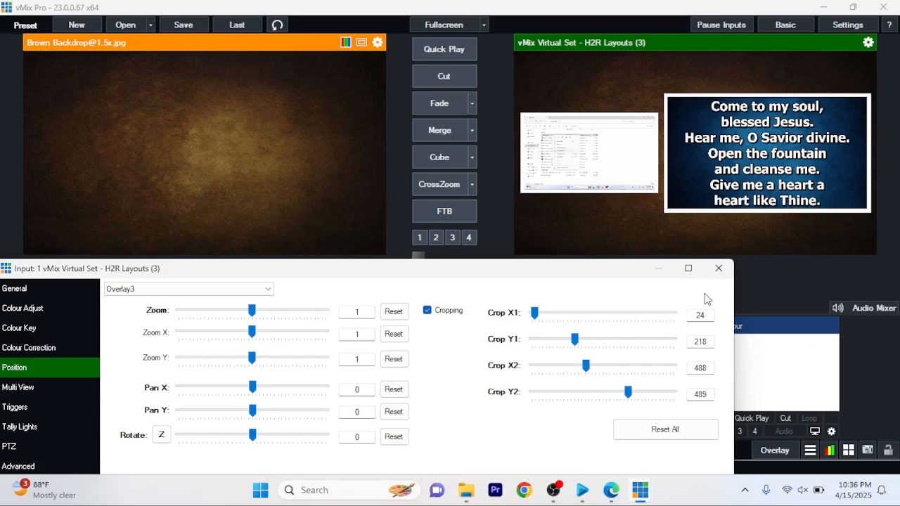
{"action": "left_click_drag", "start_coordinate": [552, 277], "coordinate": [565, 204]}
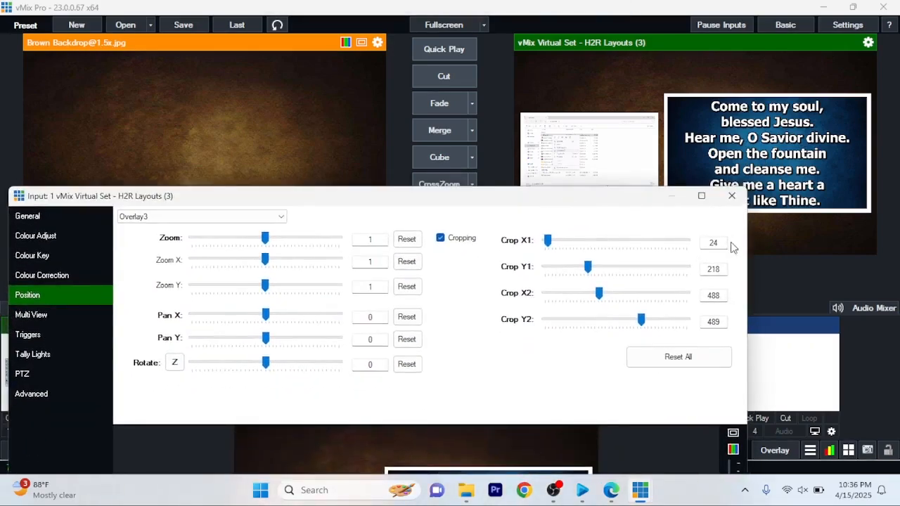
{"action": "left_click", "coordinate": [732, 195]}
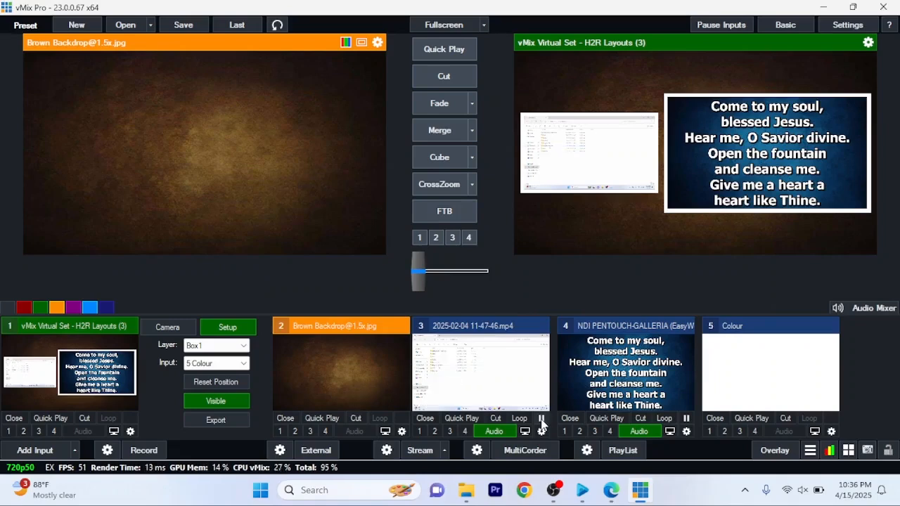
Step: Pause the mp4 video input, load it in preview and move its playback position to 00:00:38
{"action": "left_click", "coordinate": [541, 419]}
{"action": "left_click", "coordinate": [485, 395]}
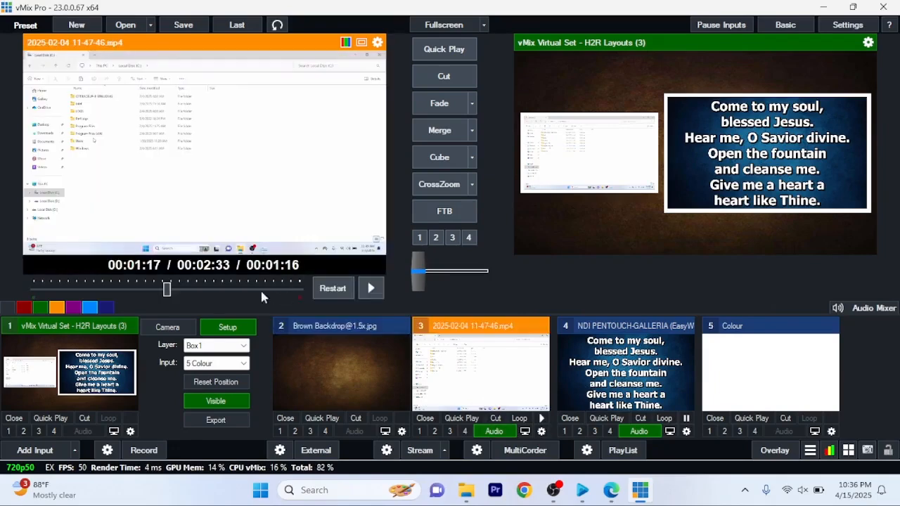
{"action": "left_click_drag", "start_coordinate": [167, 294], "coordinate": [77, 290]}
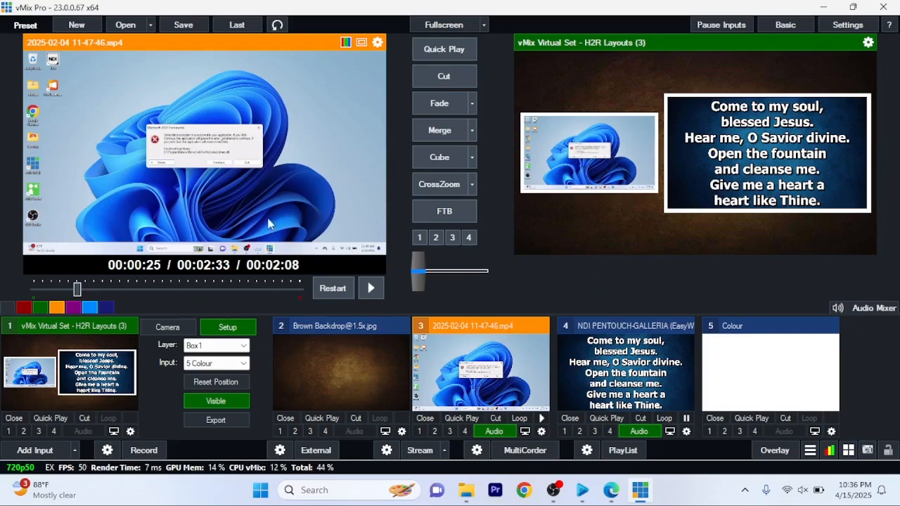
{"action": "left_click_drag", "start_coordinate": [80, 287], "coordinate": [100, 287]}
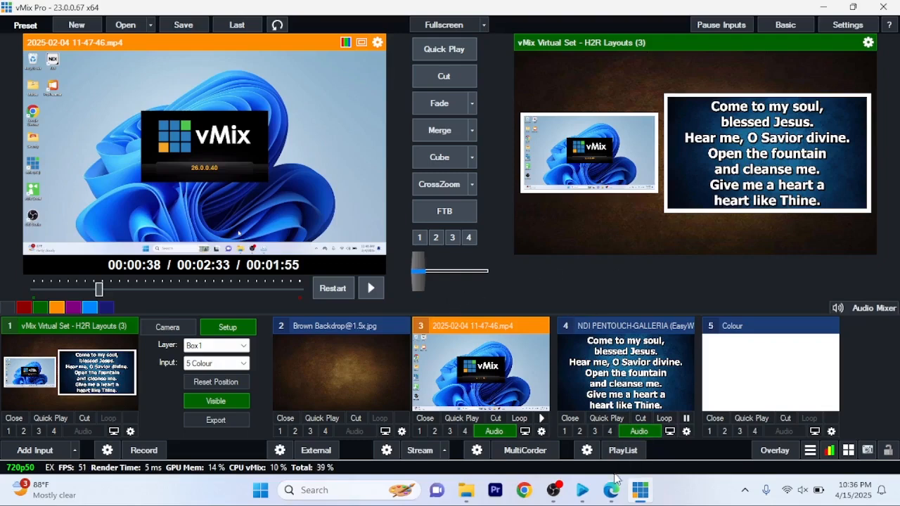
Step: Switch to H2R Layouts in Chrome and crop Box 2 by 9 on both its left and right sides with the linked crop
{"action": "mouse_move", "coordinate": [613, 492]}
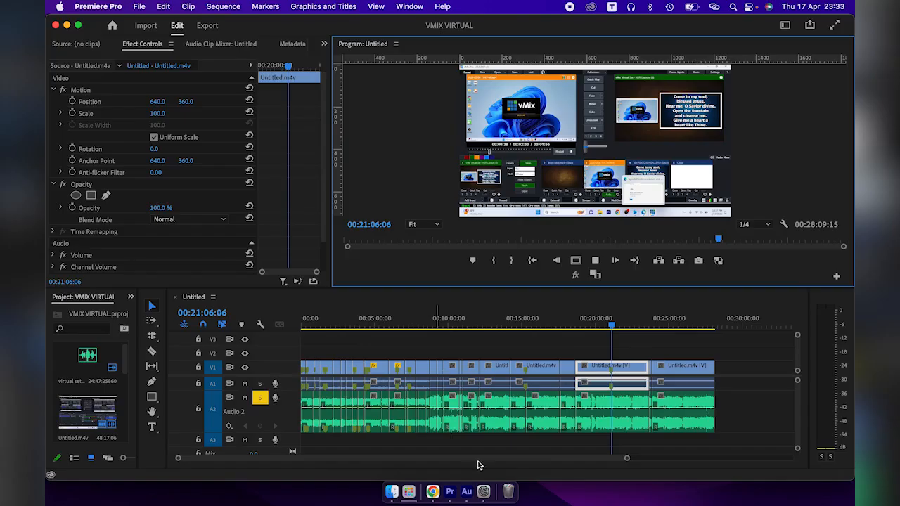
{"action": "left_click", "coordinate": [432, 485]}
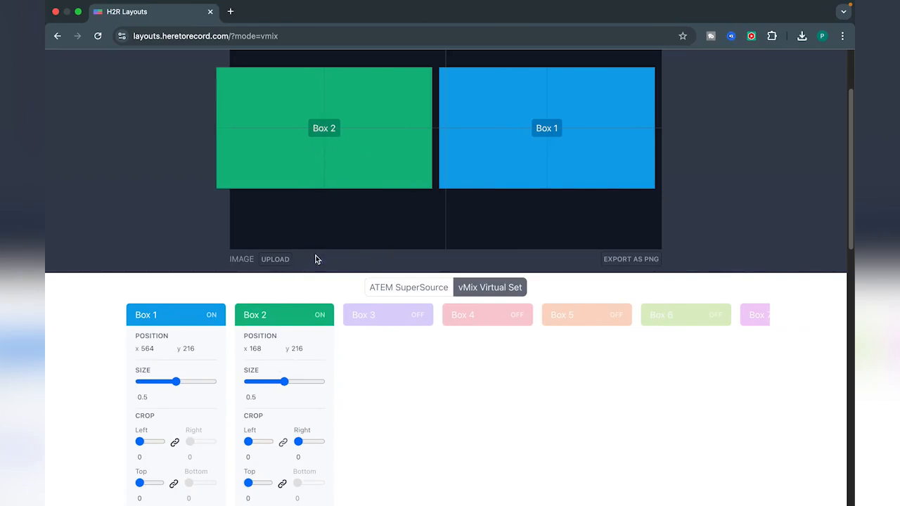
{"action": "left_click", "coordinate": [284, 443]}
{"action": "left_click", "coordinate": [282, 443]}
{"action": "left_click_drag", "start_coordinate": [249, 441], "coordinate": [311, 442]}
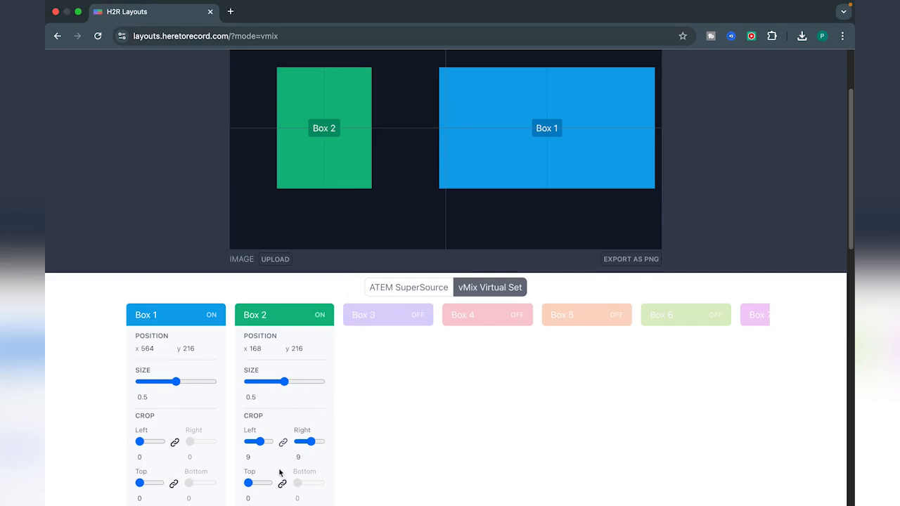
Step: Resize Box 2 to 0.54 and move it to about x 120, y 218.25
{"action": "left_click_drag", "start_coordinate": [287, 383], "coordinate": [291, 382]}
{"action": "left_click_drag", "start_coordinate": [338, 149], "coordinate": [326, 153]}
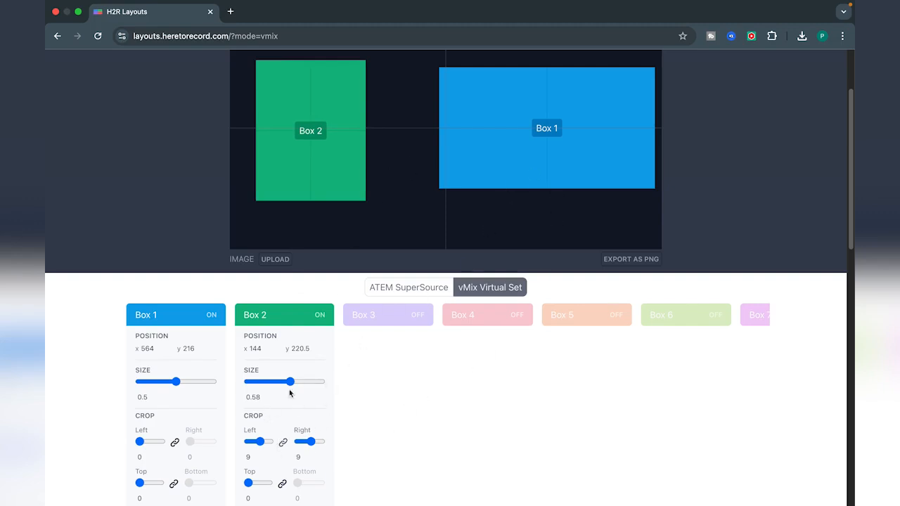
{"action": "left_click_drag", "start_coordinate": [289, 383], "coordinate": [287, 384]}
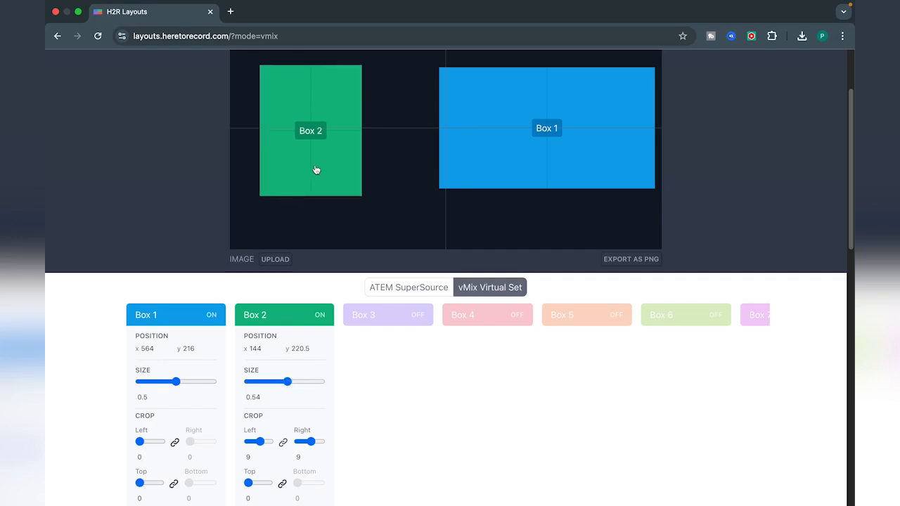
{"action": "left_click_drag", "start_coordinate": [328, 167], "coordinate": [316, 166]}
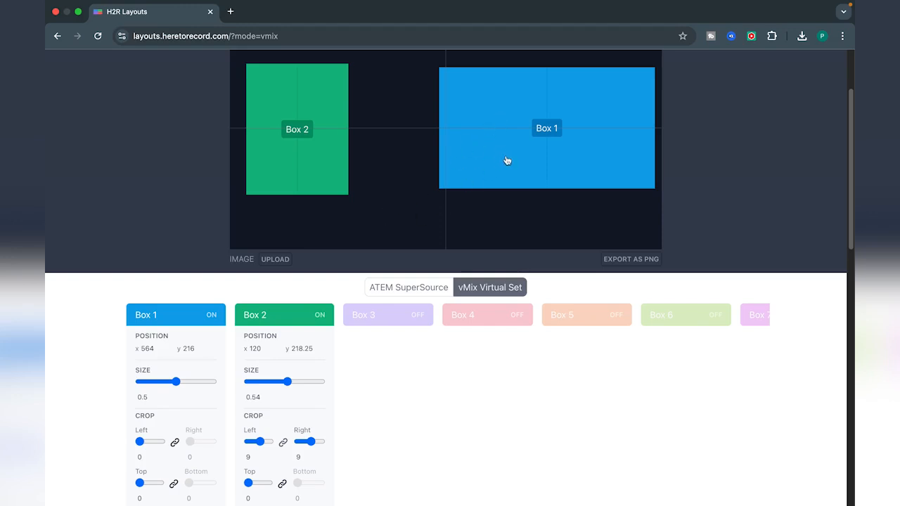
Step: Resize Box 1 to 0.62 and move it to about x 496, y 220.5, beside Box 2
{"action": "left_click_drag", "start_coordinate": [506, 159], "coordinate": [478, 162]}
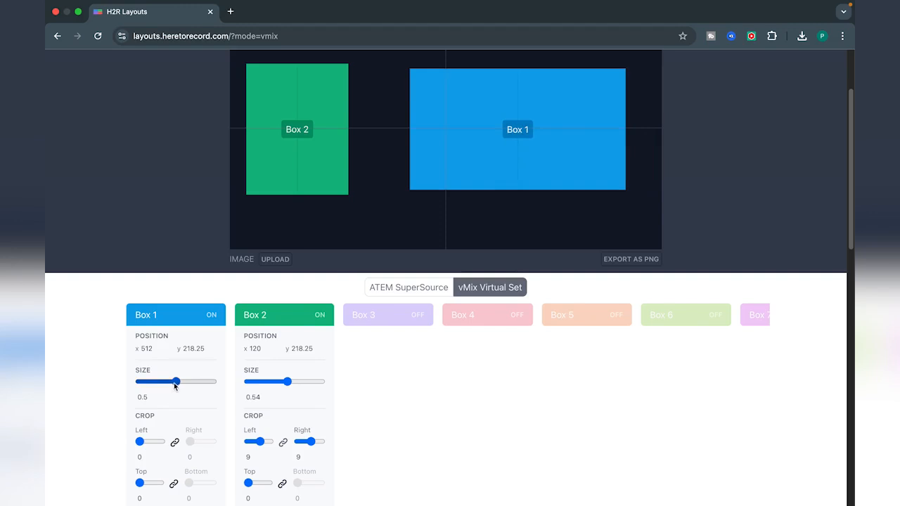
{"action": "left_click_drag", "start_coordinate": [176, 381], "coordinate": [185, 381]}
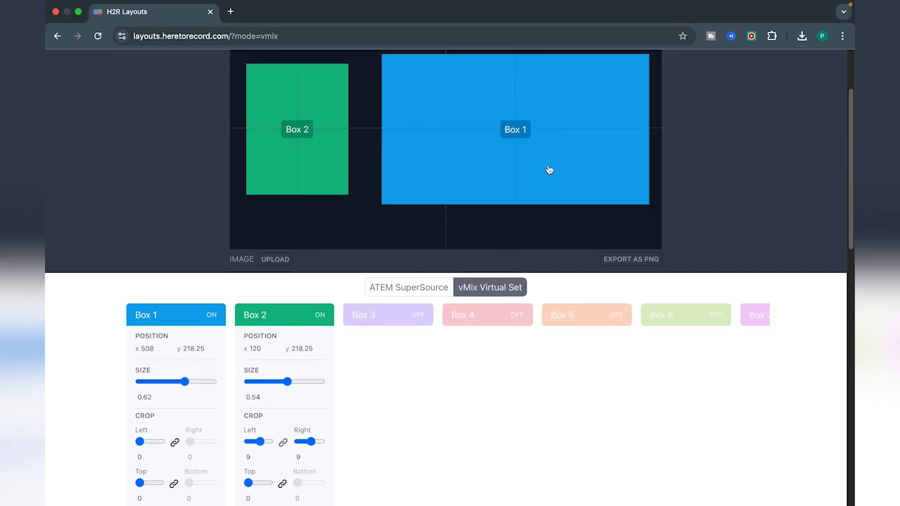
{"action": "left_click_drag", "start_coordinate": [549, 170], "coordinate": [544, 169]}
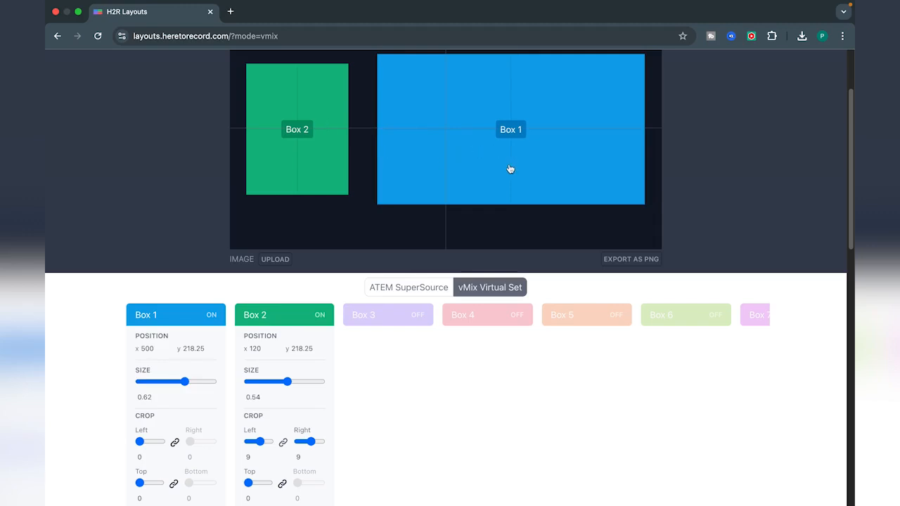
{"action": "left_click_drag", "start_coordinate": [511, 170], "coordinate": [509, 171]}
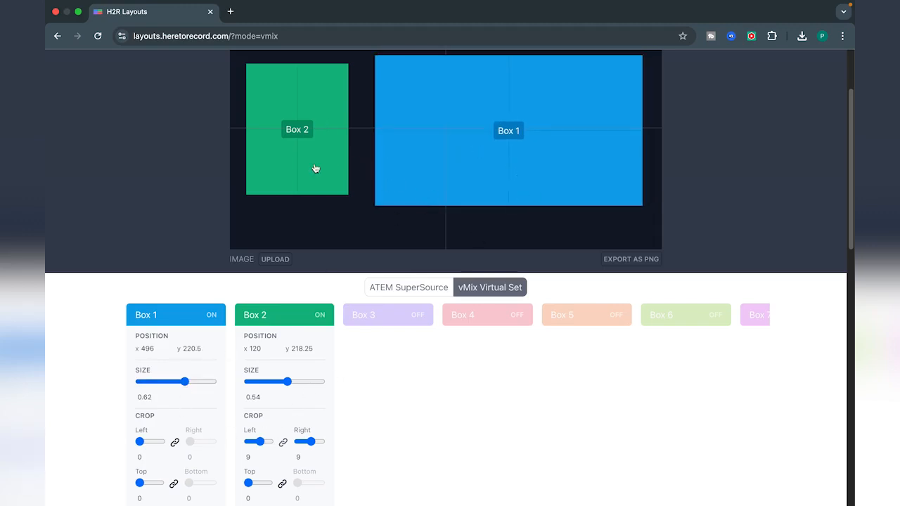
Step: Crop Box 2 by 10 on the left and 11 on the right, and position it at x 120, y 218.25
{"action": "left_click_drag", "start_coordinate": [315, 168], "coordinate": [320, 169]}
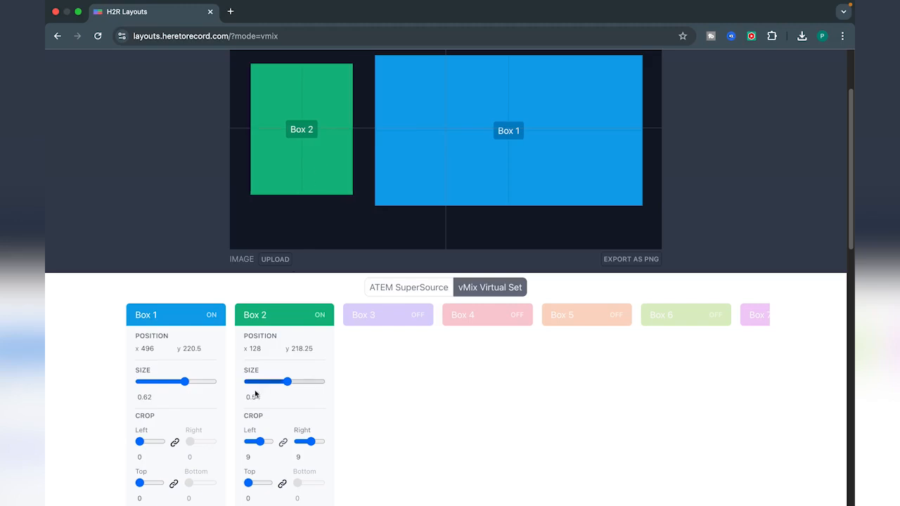
{"action": "left_click_drag", "start_coordinate": [308, 440], "coordinate": [314, 441]}
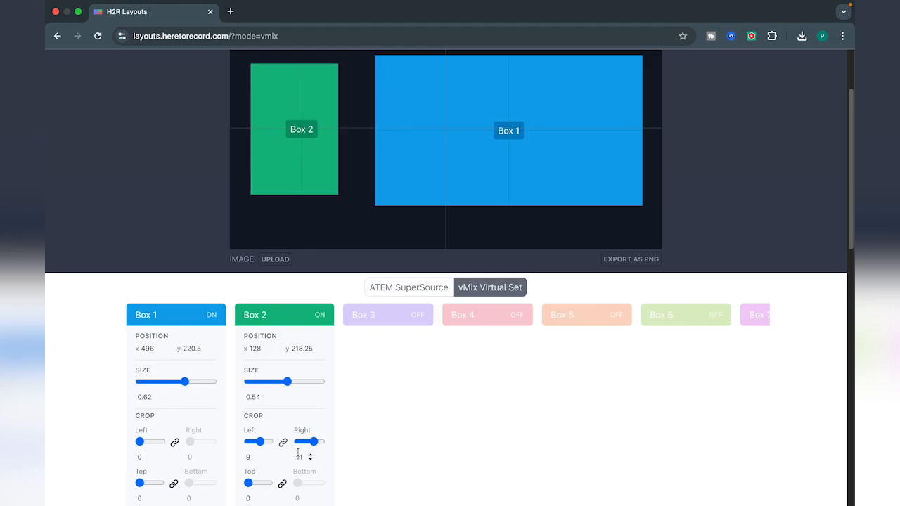
{"action": "mouse_move", "coordinate": [260, 442]}
{"action": "left_mouse_down"}
{"action": "mouse_move", "coordinate": [270, 442]}
{"action": "mouse_move", "coordinate": [262, 440]}
{"action": "left_mouse_up"}
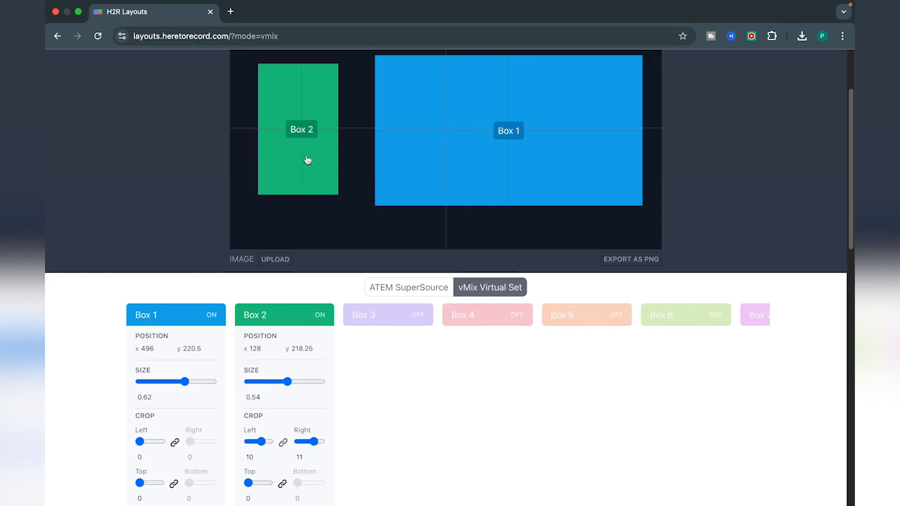
{"action": "left_click_drag", "start_coordinate": [314, 160], "coordinate": [310, 160]}
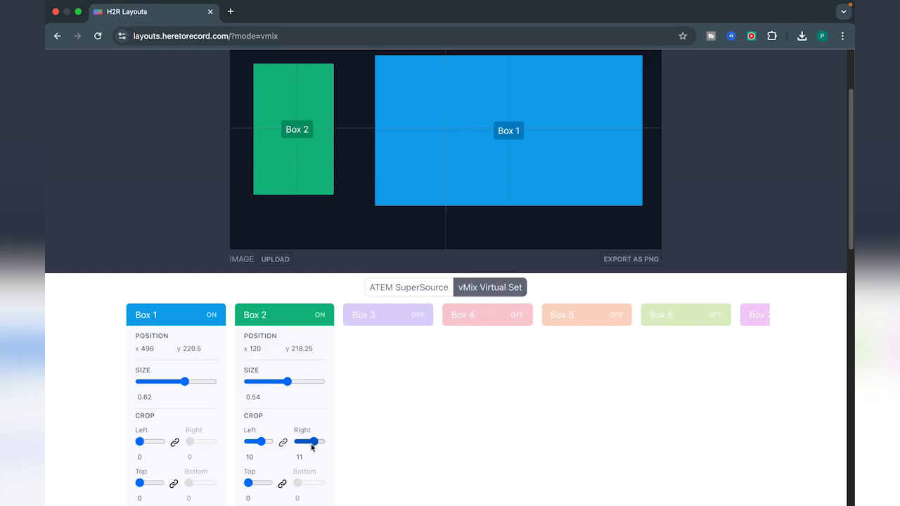
Step: Enlarge Box 1 to 0.67 and move it to about x 480, y 218.25
{"action": "left_click_drag", "start_coordinate": [490, 169], "coordinate": [489, 168]}
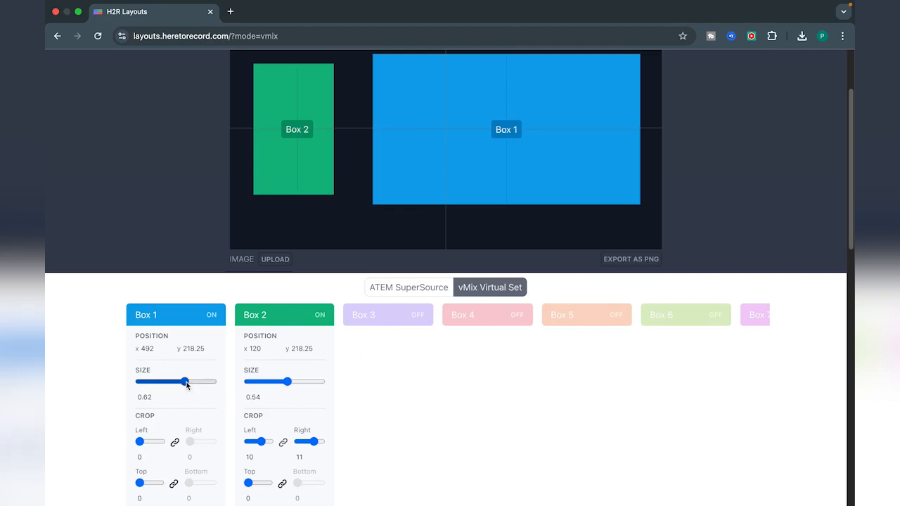
{"action": "left_click_drag", "start_coordinate": [186, 384], "coordinate": [187, 385]}
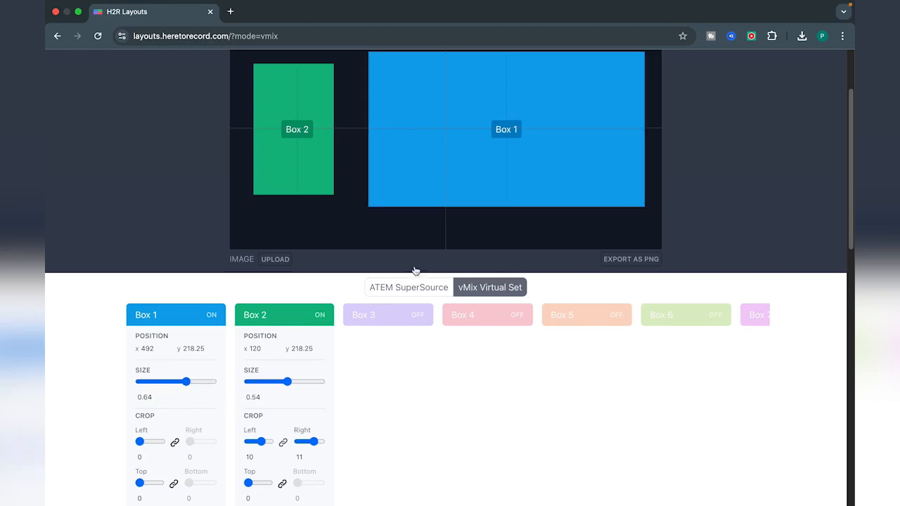
{"action": "scroll", "coordinate": [851, 194], "scroll_direction": "up", "scroll_amount": 2}
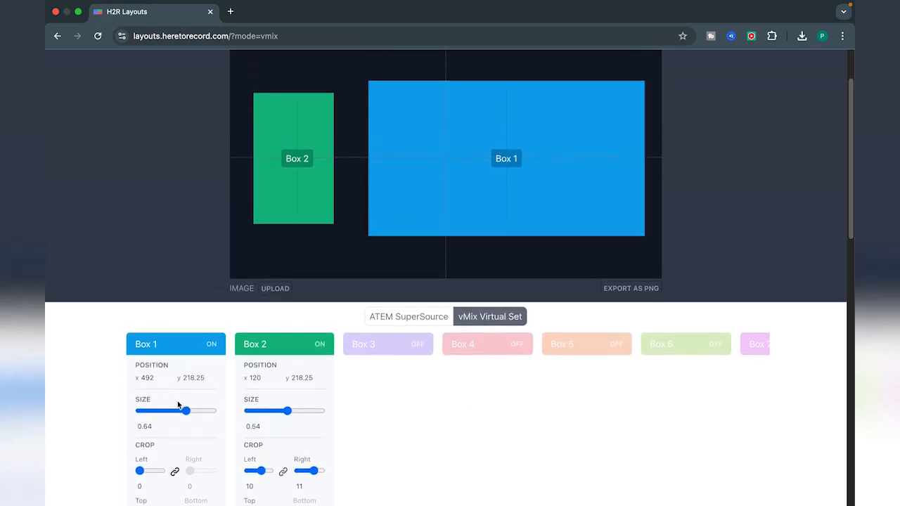
{"action": "left_click_drag", "start_coordinate": [186, 409], "coordinate": [189, 409]}
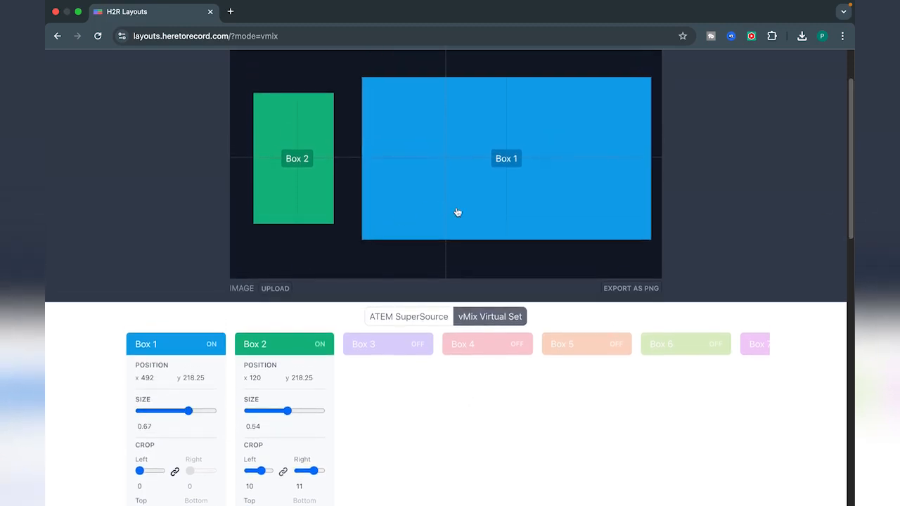
{"action": "left_click_drag", "start_coordinate": [535, 205], "coordinate": [529, 205]}
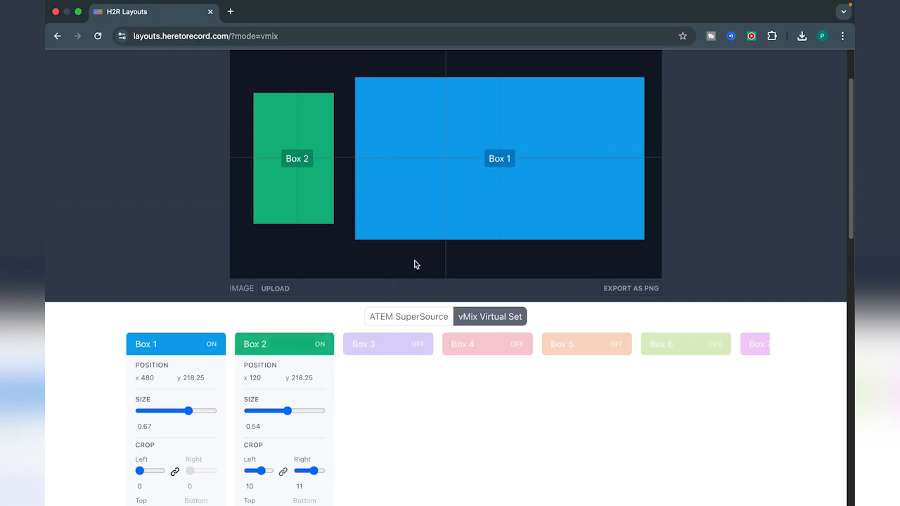
Step: Download the finished two-box layout as a vMix virtual set
{"action": "left_click_drag", "start_coordinate": [853, 201], "coordinate": [849, 296]}
{"action": "scroll", "coordinate": [849, 289], "scroll_direction": "up", "scroll_amount": 5}
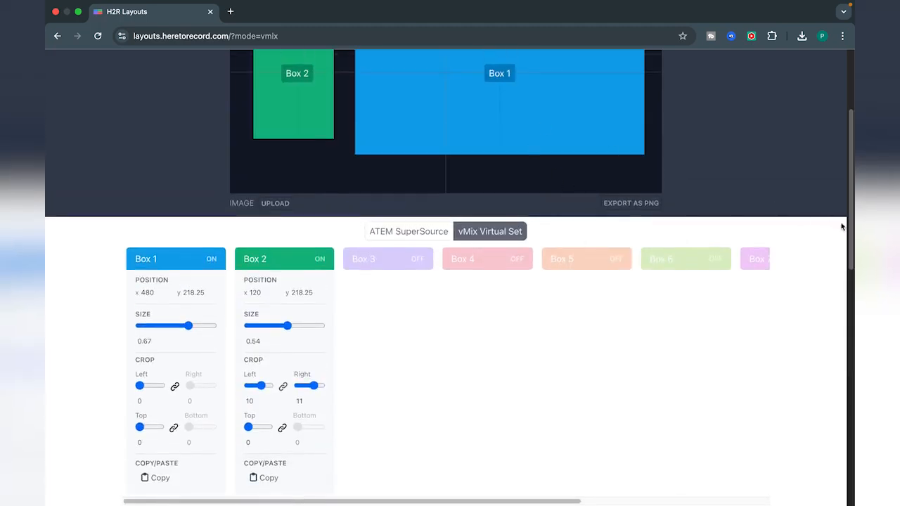
{"action": "left_click_drag", "start_coordinate": [848, 228], "coordinate": [850, 320]}
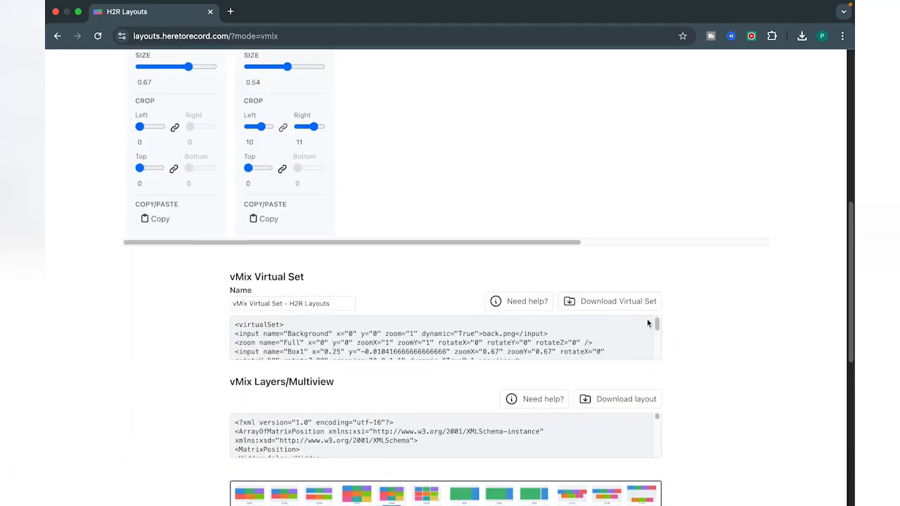
{"action": "left_click", "coordinate": [613, 305]}
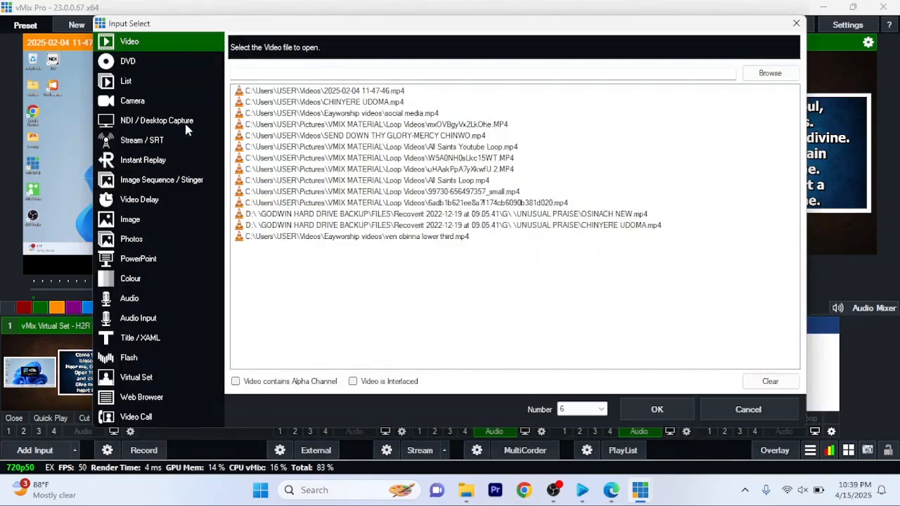
Step: In vMix, add All Saints Social Media Logo.png from the Streaming Material folder as an image input
{"action": "left_click", "coordinate": [147, 222]}
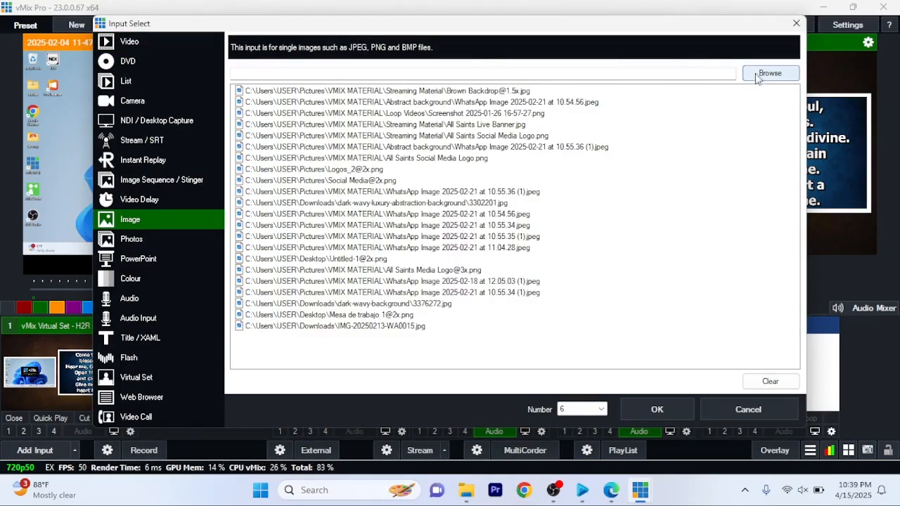
{"action": "left_click", "coordinate": [759, 76]}
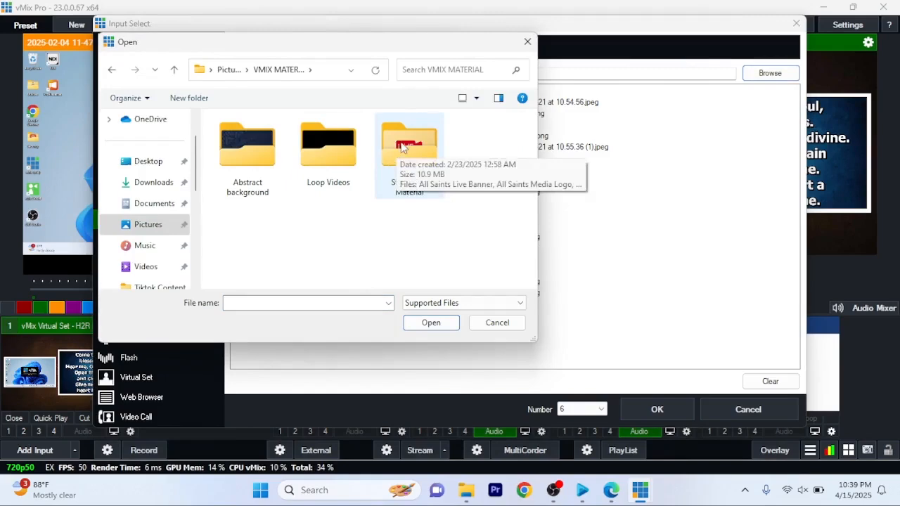
{"action": "double_click", "coordinate": [410, 147]}
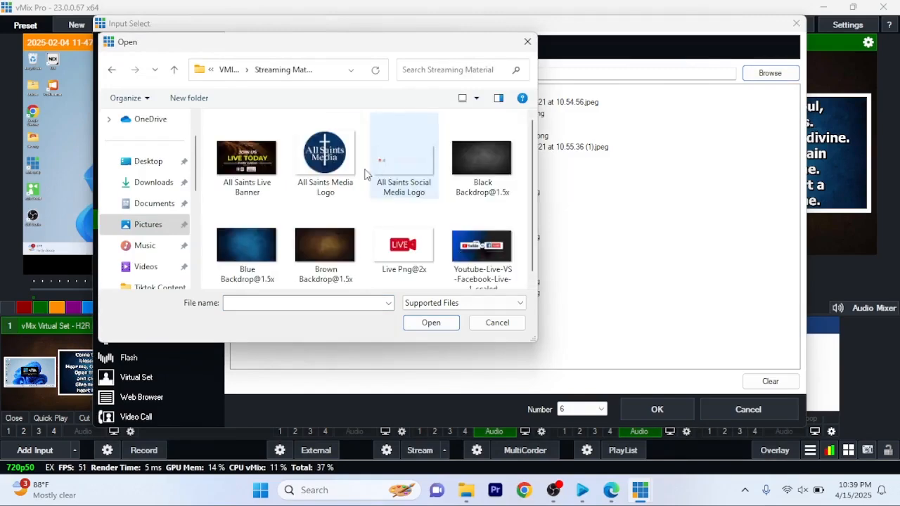
{"action": "left_click", "coordinate": [403, 158]}
{"action": "left_click", "coordinate": [430, 325]}
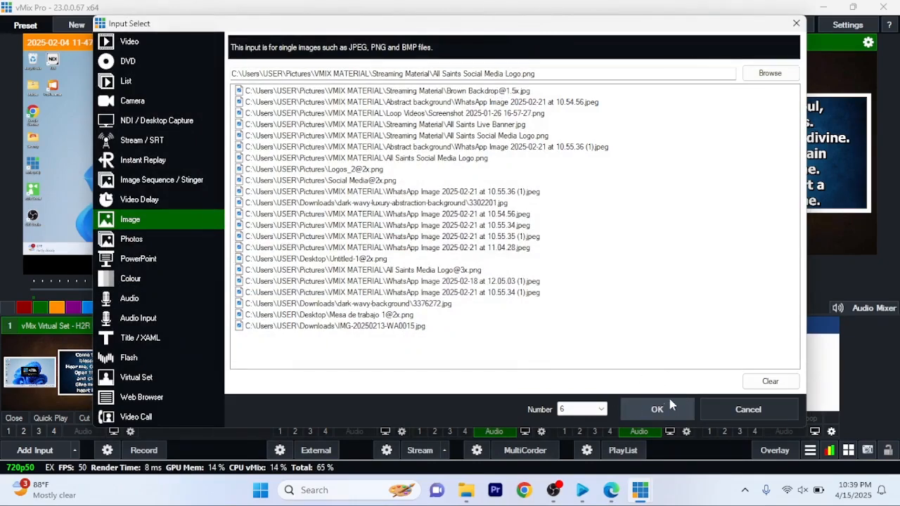
{"action": "left_click", "coordinate": [666, 405]}
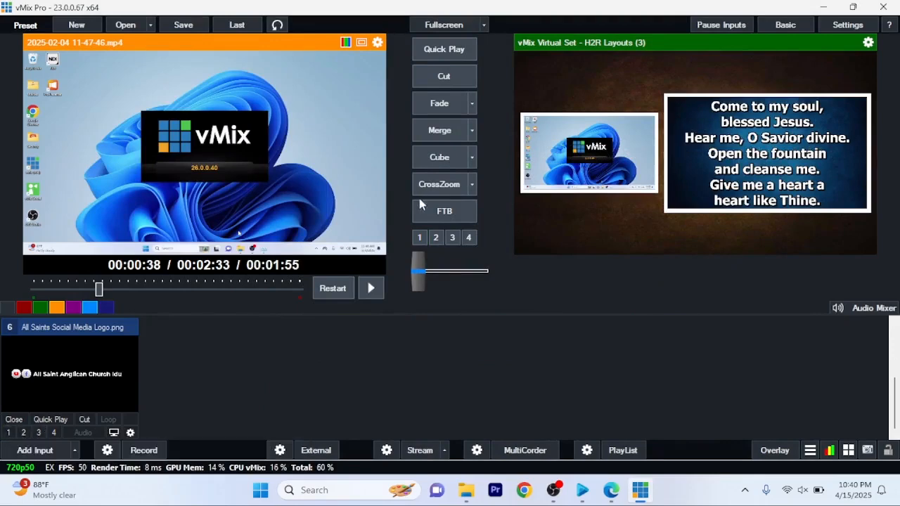
Step: Show the social media logo input over the program output on overlay channel 1
{"action": "scroll", "coordinate": [298, 320], "scroll_direction": "up", "scroll_amount": 3}
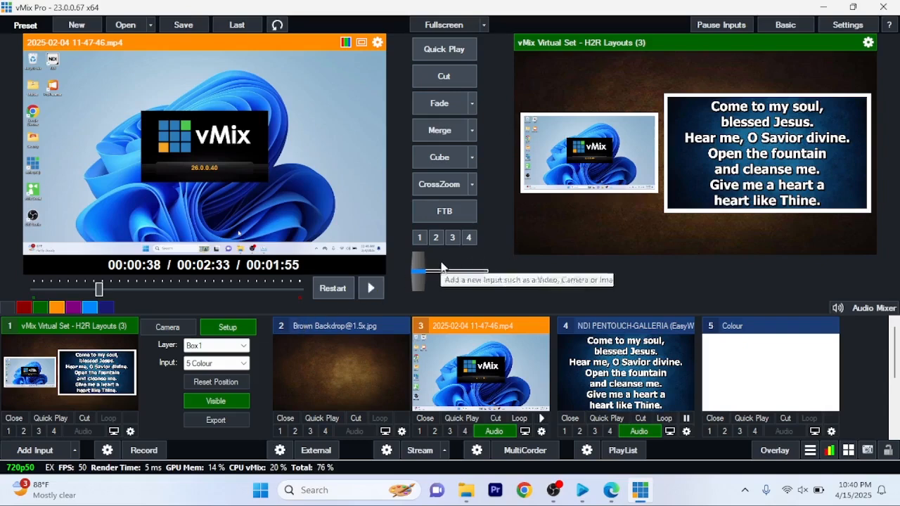
{"action": "scroll", "coordinate": [142, 395], "scroll_direction": "down", "scroll_amount": 3}
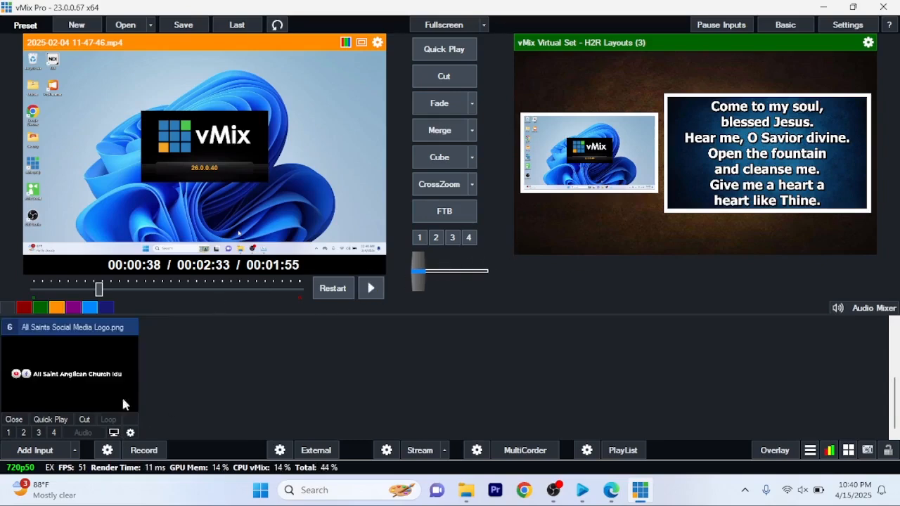
{"action": "left_click", "coordinate": [9, 433]}
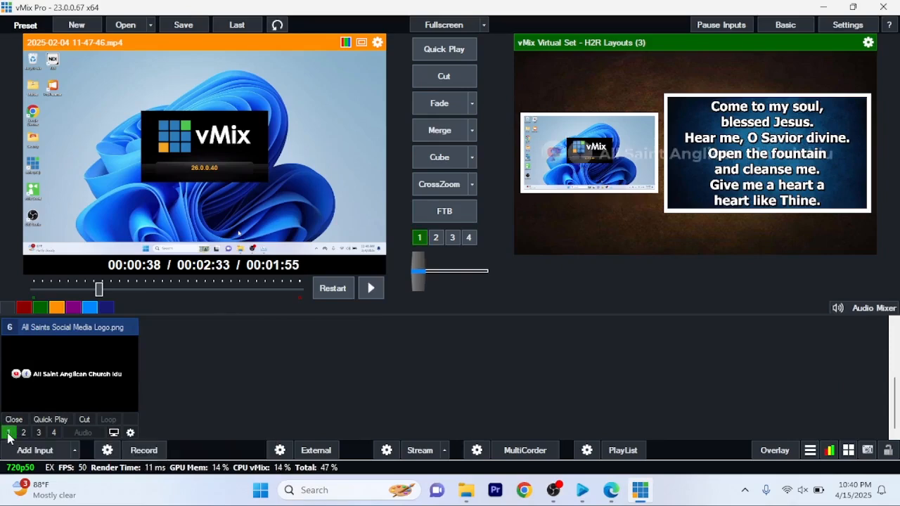
Step: Open the logo input's Main position settings, set Pan Y to -0.78 and reset Pan X
{"action": "left_click", "coordinate": [131, 434]}
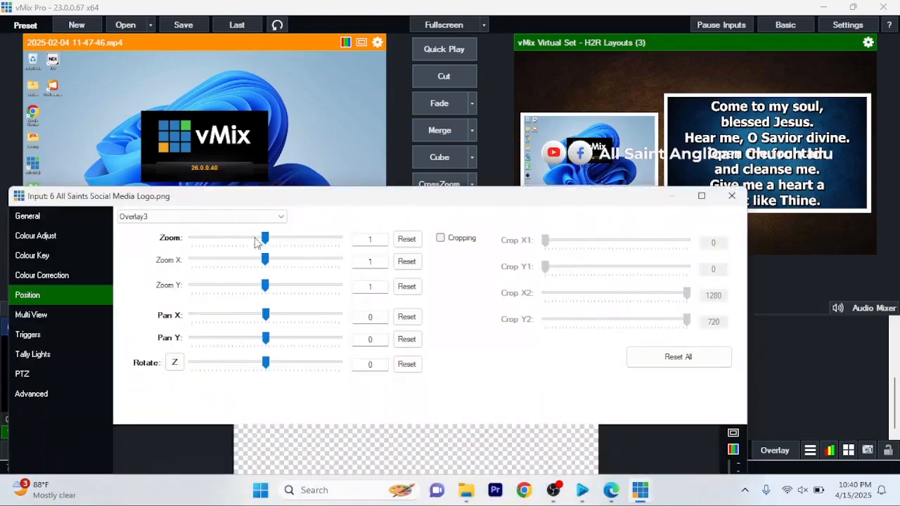
{"action": "left_click", "coordinate": [204, 218]}
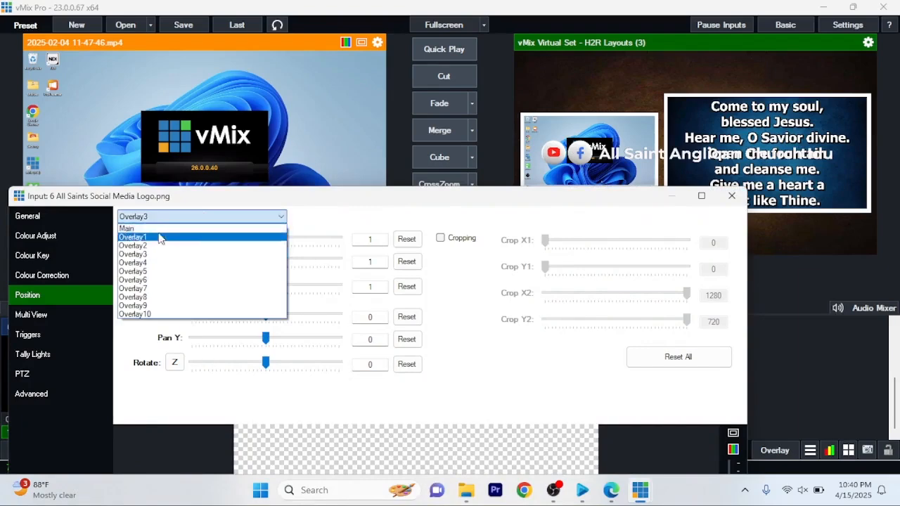
{"action": "left_click", "coordinate": [164, 229]}
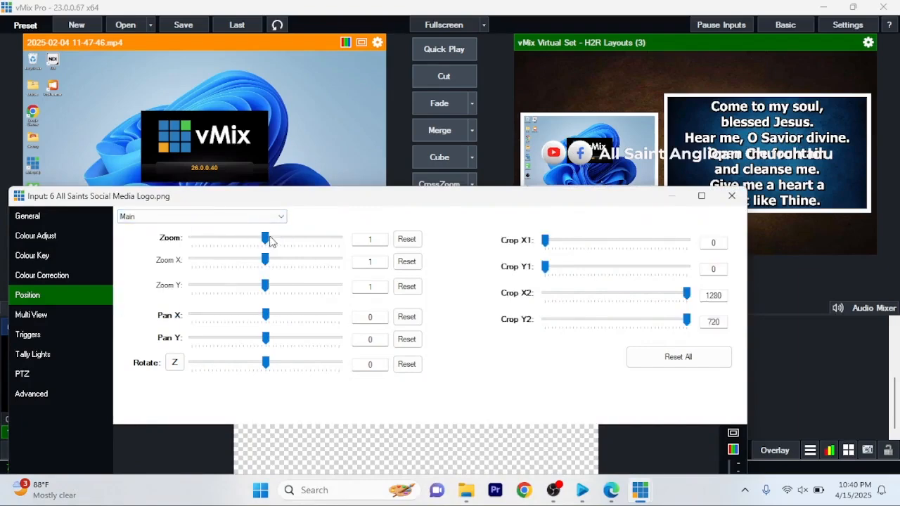
{"action": "left_click_drag", "start_coordinate": [396, 204], "coordinate": [526, 298]}
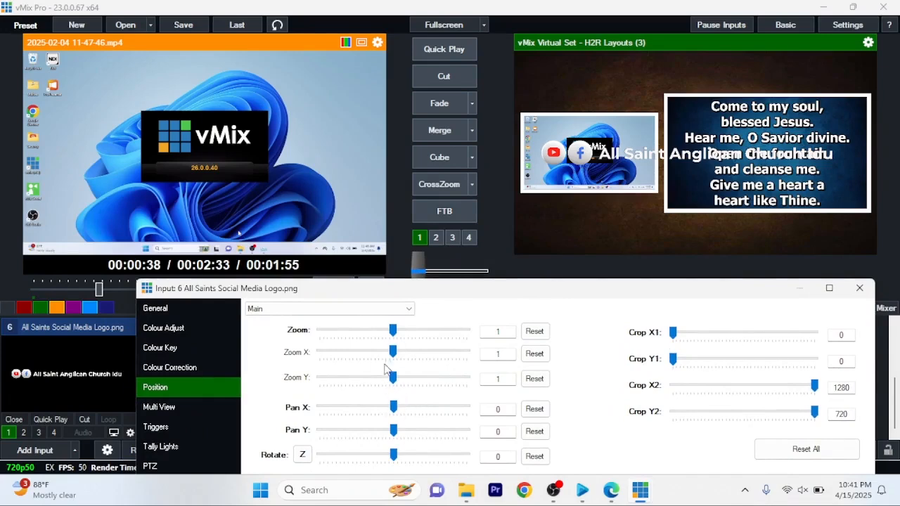
{"action": "left_click_drag", "start_coordinate": [394, 406], "coordinate": [364, 431]}
{"action": "left_click", "coordinate": [535, 409]}
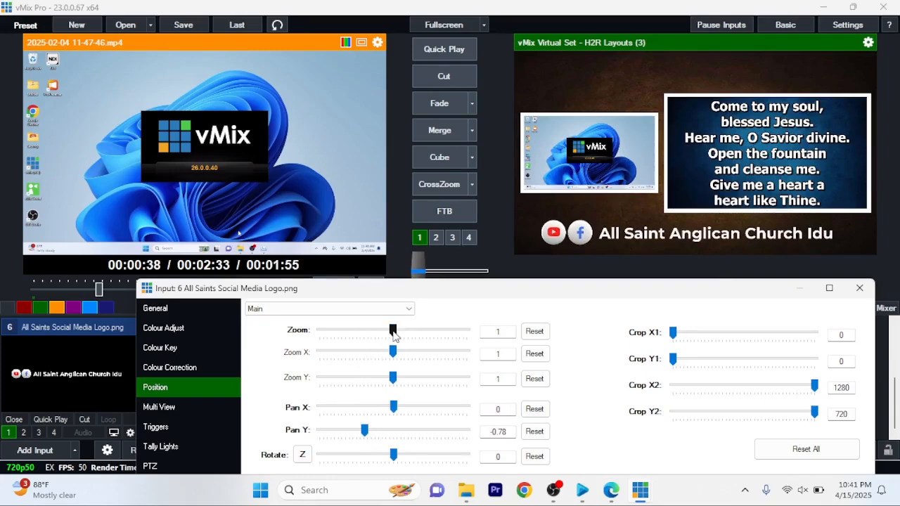
Step: Set the logo's Zoom to 0.37875, Pan X to -0.619 and Pan Y to -0.493, and close its settings
{"action": "left_click_drag", "start_coordinate": [392, 331], "coordinate": [349, 330]}
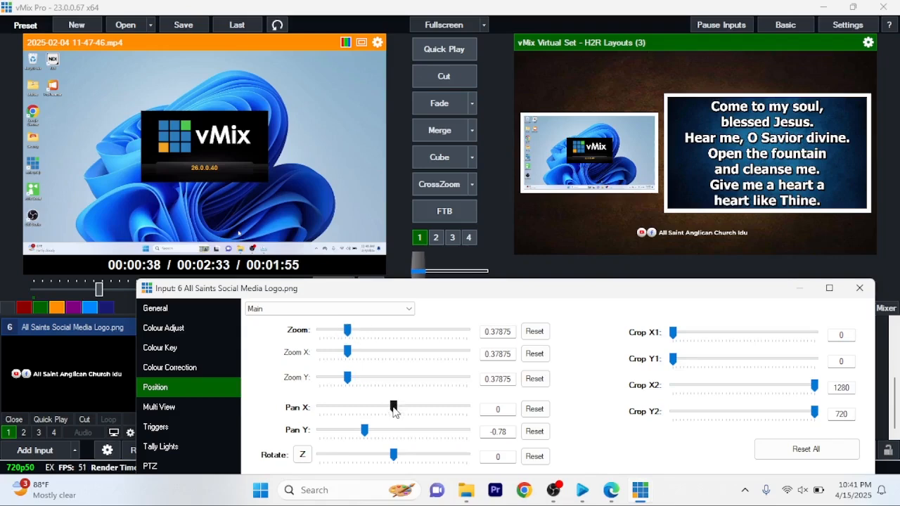
{"action": "left_click_drag", "start_coordinate": [395, 413], "coordinate": [375, 427]}
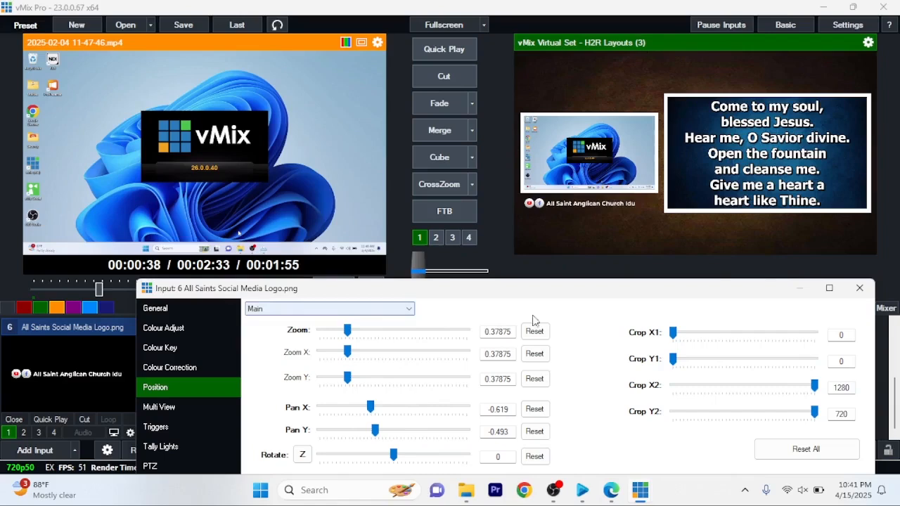
{"action": "left_click", "coordinate": [859, 288]}
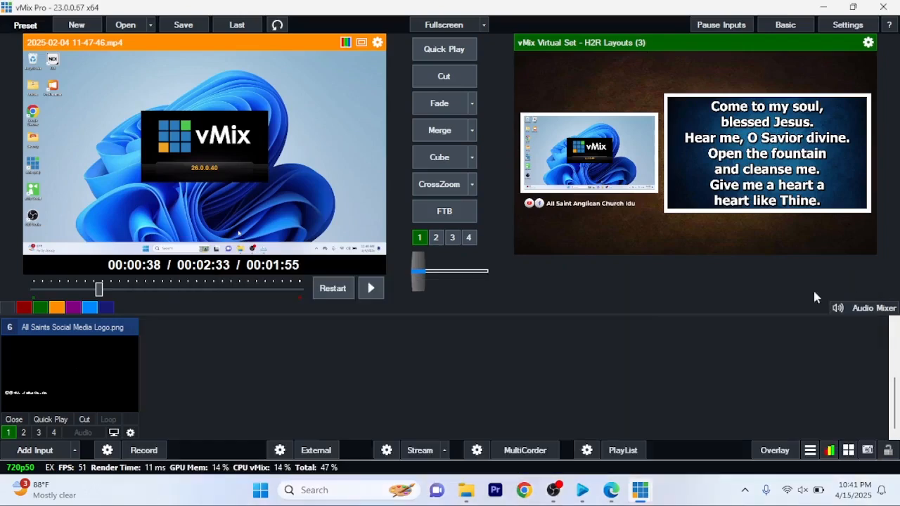
Step: Take the logo off overlay channel 1 and assign All Saints Social Media Logo.png to the virtual set's Multi View layer 6
{"action": "left_click", "coordinate": [8, 433]}
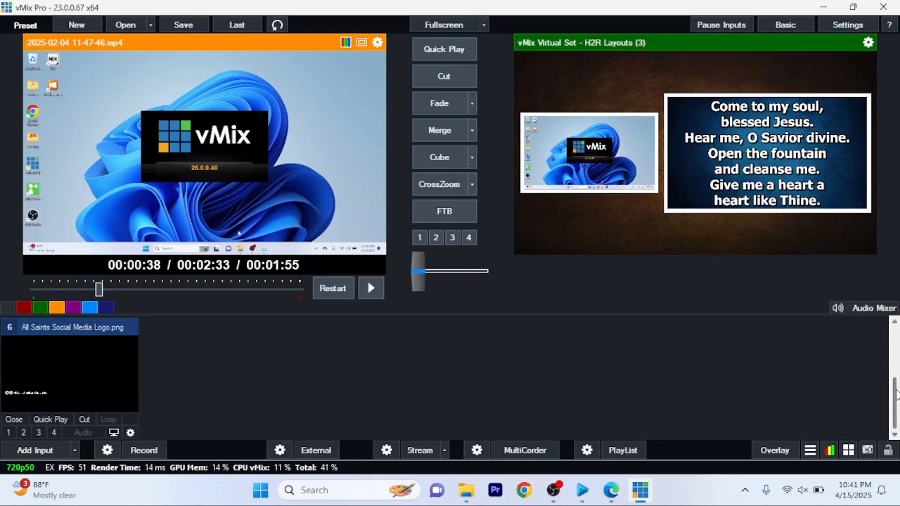
{"action": "scroll", "coordinate": [884, 369], "scroll_direction": "up", "scroll_amount": 2}
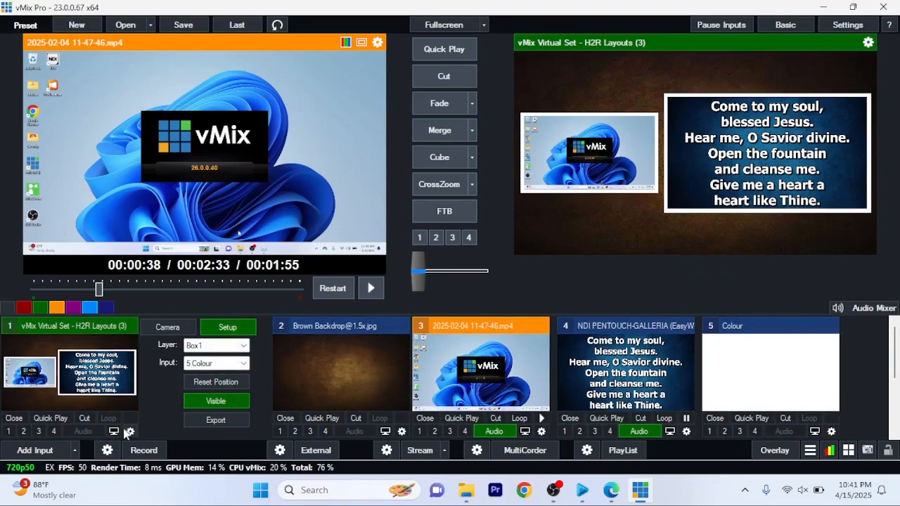
{"action": "left_click", "coordinate": [129, 432]}
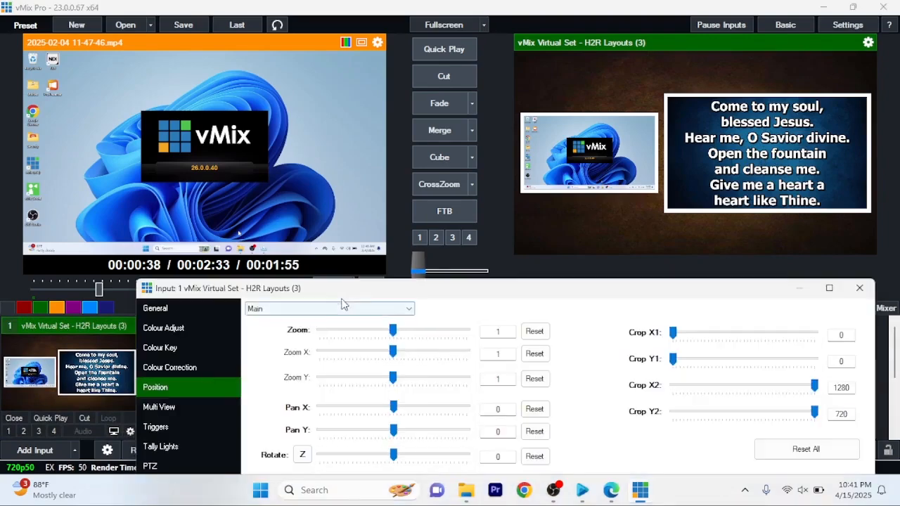
{"action": "left_click_drag", "start_coordinate": [369, 288], "coordinate": [314, 53]}
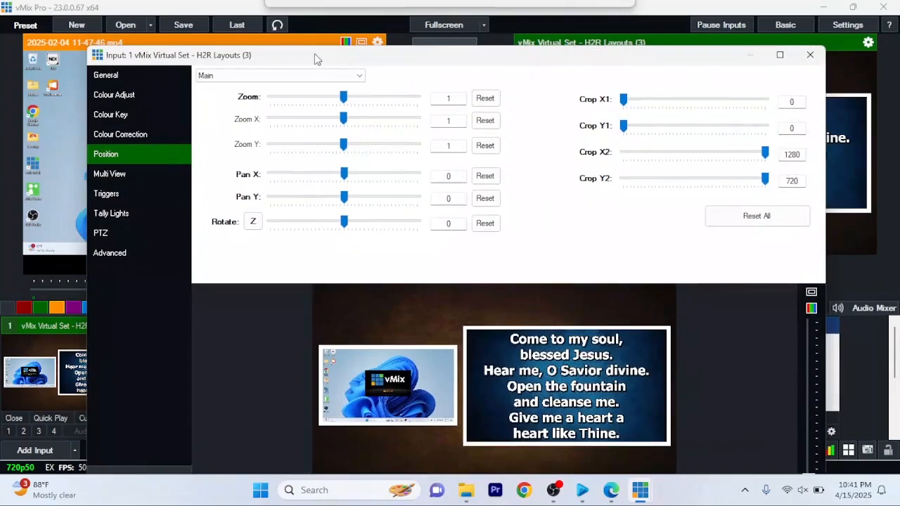
{"action": "left_click", "coordinate": [118, 180]}
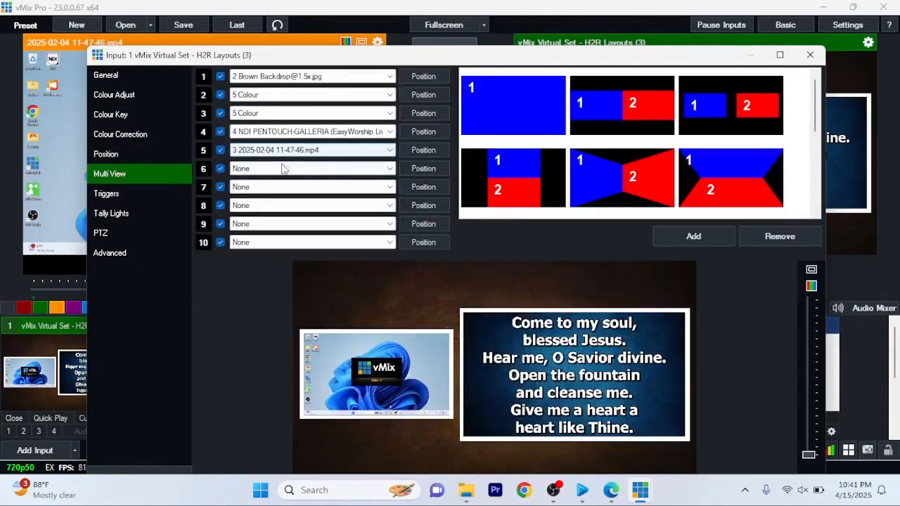
{"action": "left_click", "coordinate": [261, 170]}
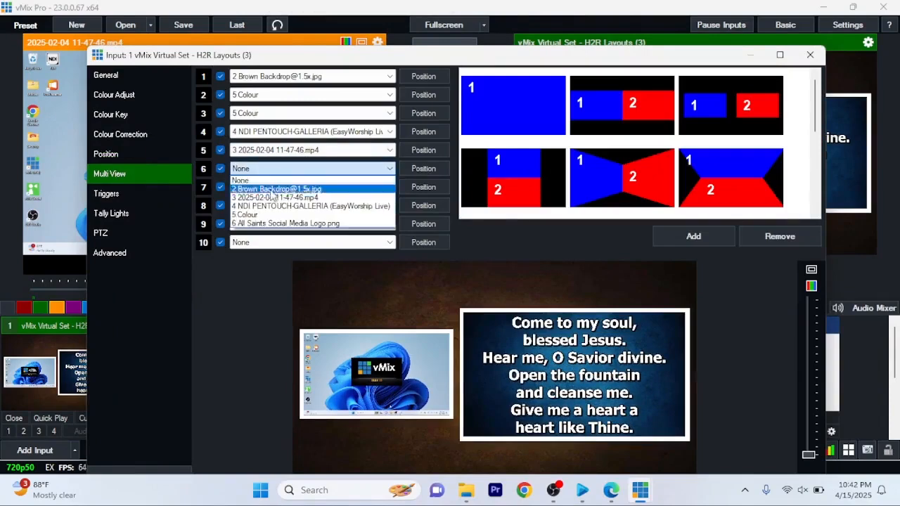
{"action": "left_click", "coordinate": [260, 223]}
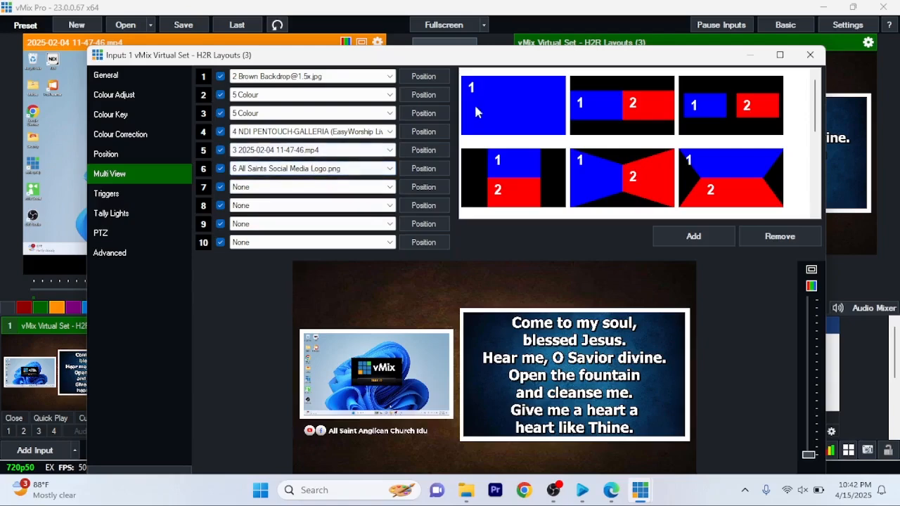
Step: Move the virtual set's logo layer (Overlay6) beneath the lyrics box with Pan X 0.78 and Pan Y -0.188, and close the settings
{"action": "left_click_drag", "start_coordinate": [510, 59], "coordinate": [567, 160]}
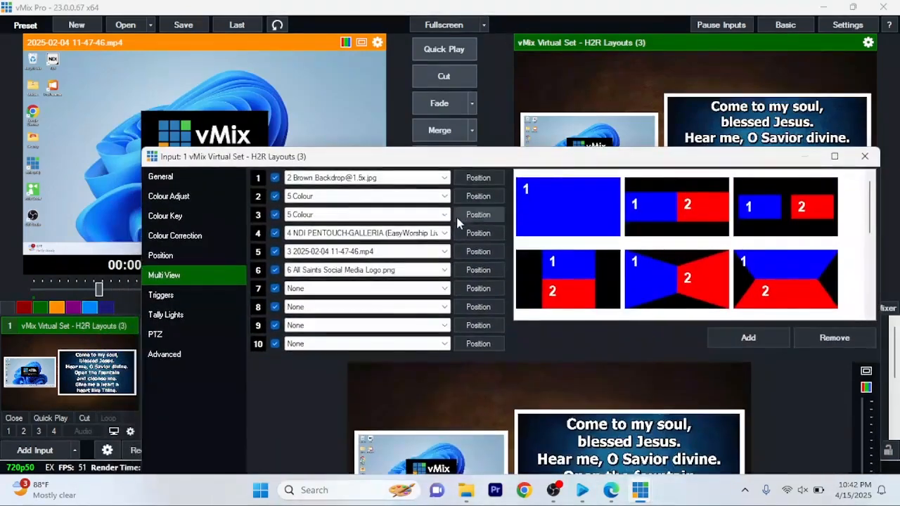
{"action": "left_click_drag", "start_coordinate": [497, 152], "coordinate": [504, 246]}
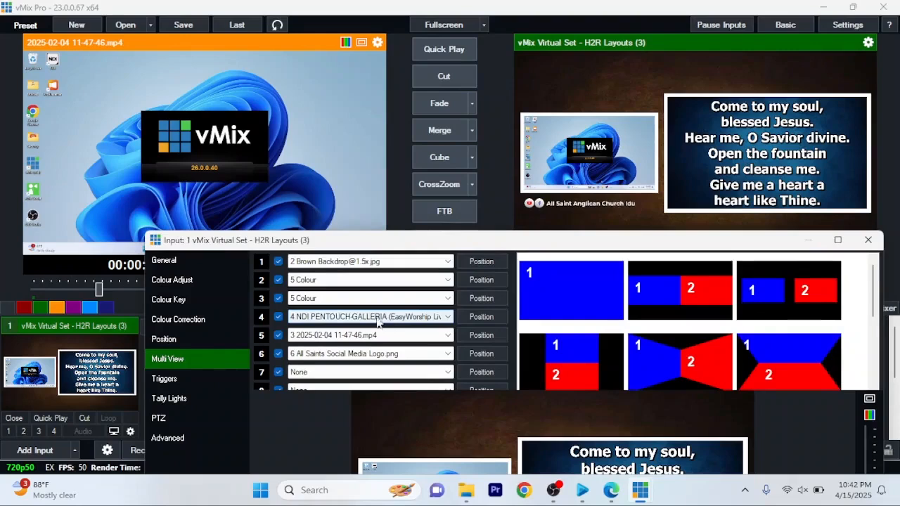
{"action": "left_click", "coordinate": [481, 353]}
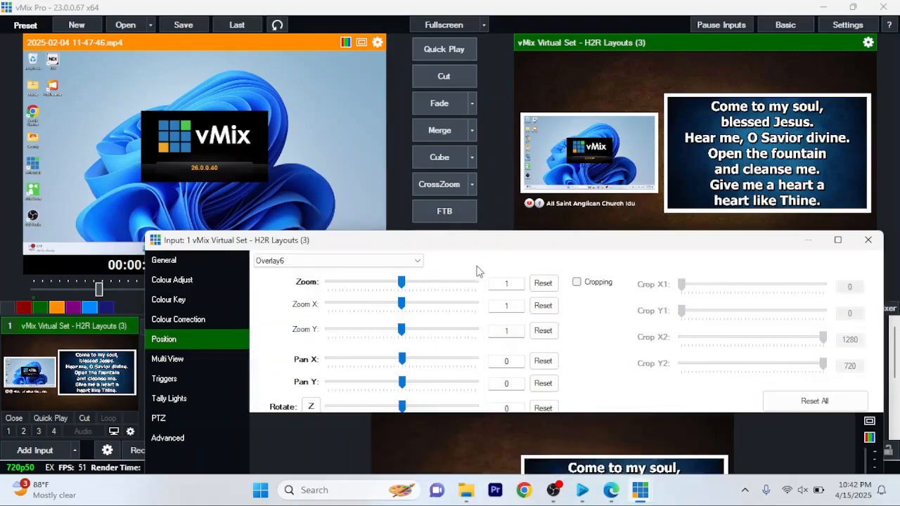
{"action": "left_click_drag", "start_coordinate": [500, 244], "coordinate": [477, 261]}
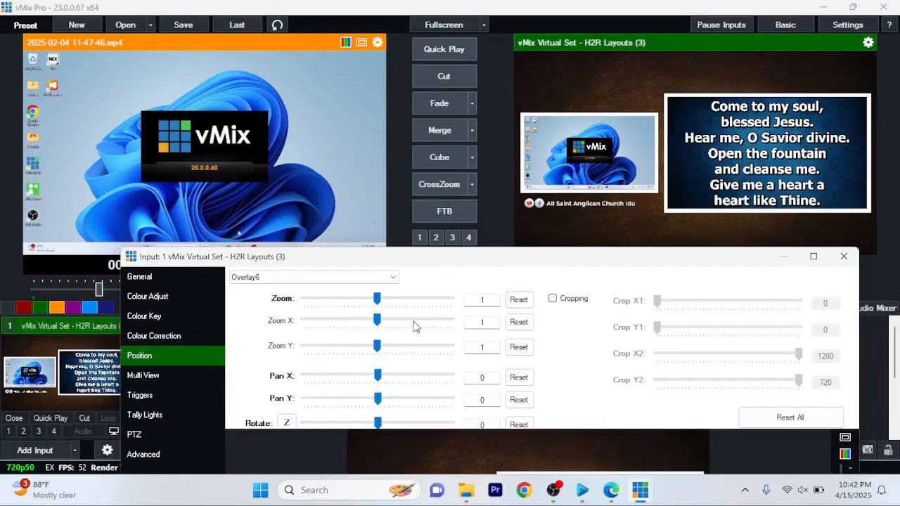
{"action": "left_click_drag", "start_coordinate": [377, 378], "coordinate": [405, 383]}
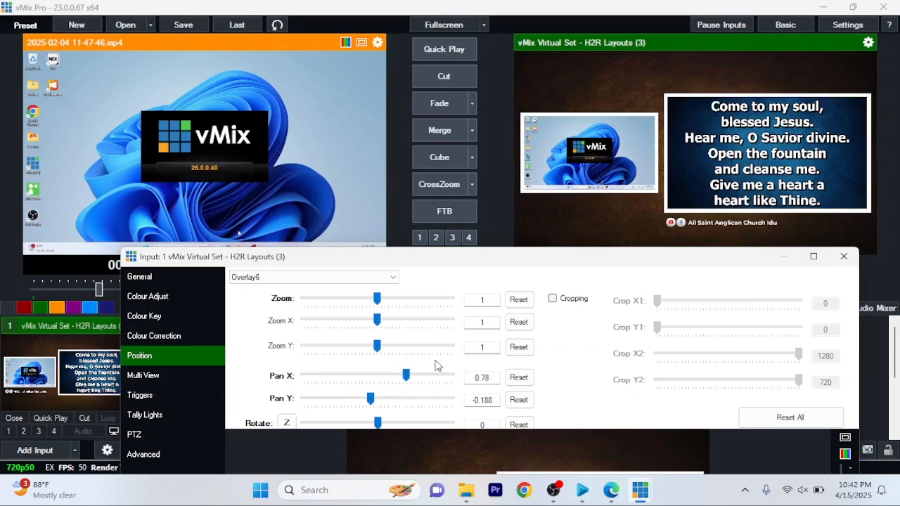
{"action": "left_click_drag", "start_coordinate": [569, 263], "coordinate": [460, 272]}
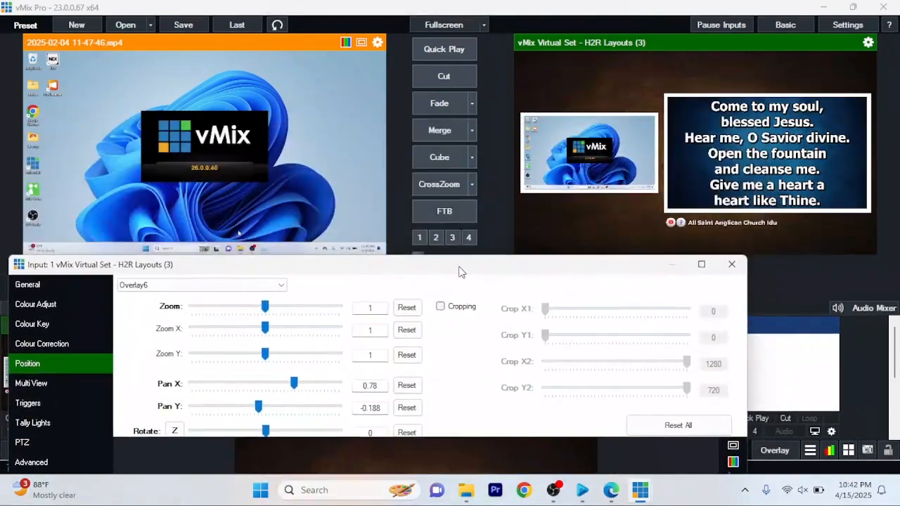
{"action": "left_click", "coordinate": [732, 265]}
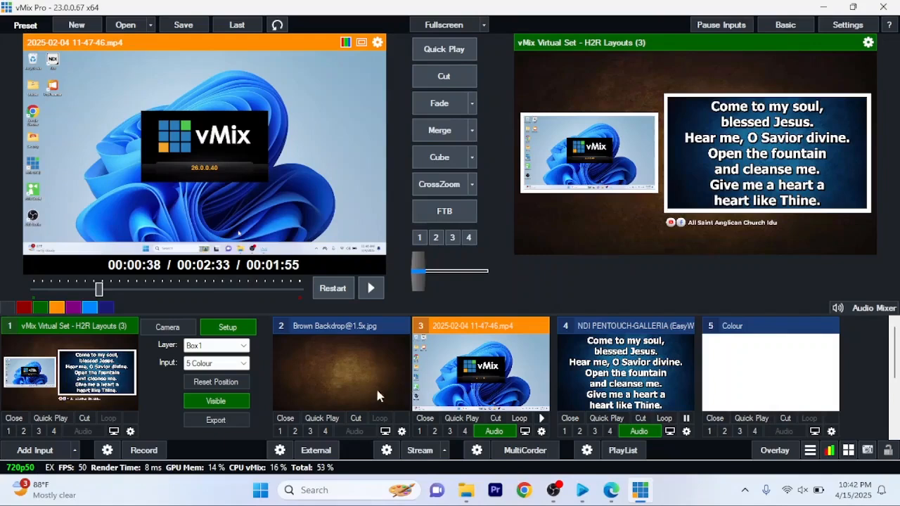
Step: Show the virtual set's camera presets, choose the fast speed, and move to the full-screen video, the two-box view and the full-screen lyrics
{"action": "left_click", "coordinate": [172, 328]}
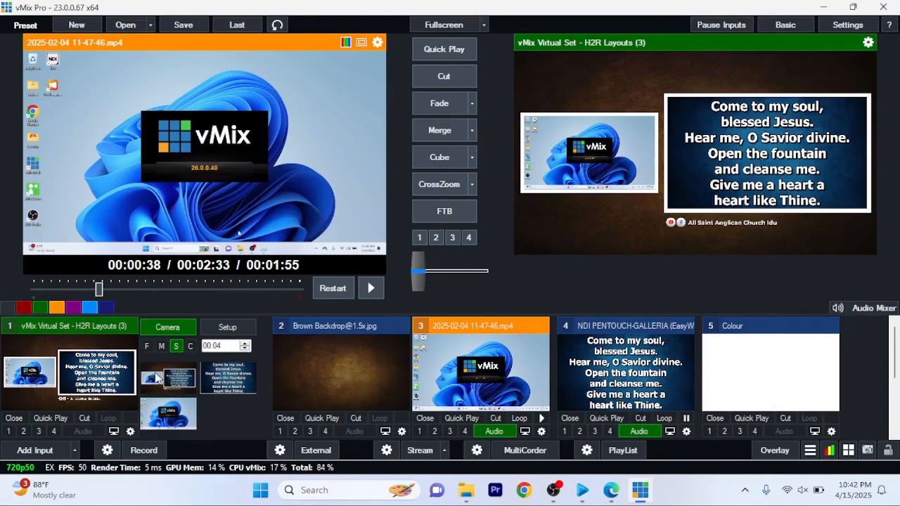
{"action": "left_click", "coordinate": [162, 347]}
{"action": "left_click", "coordinate": [164, 349]}
{"action": "left_click", "coordinate": [177, 348]}
{"action": "left_click", "coordinate": [147, 346]}
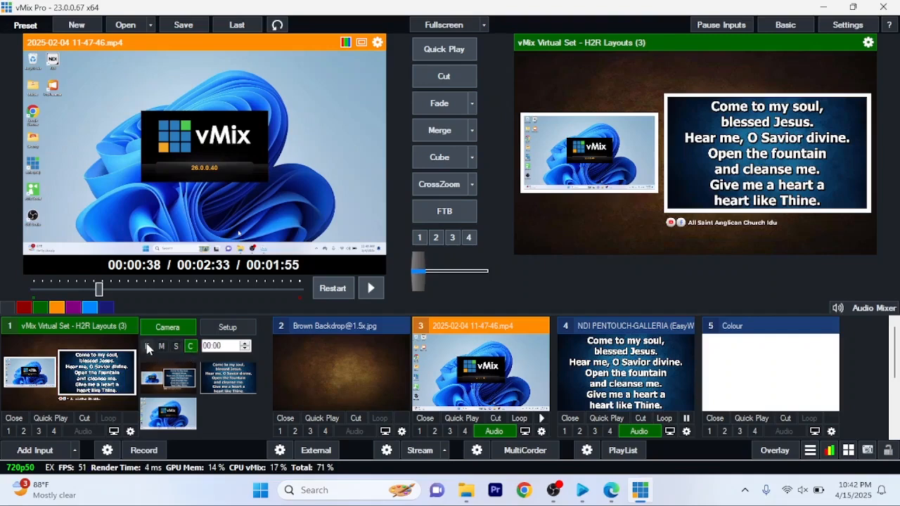
{"action": "left_click", "coordinate": [170, 415]}
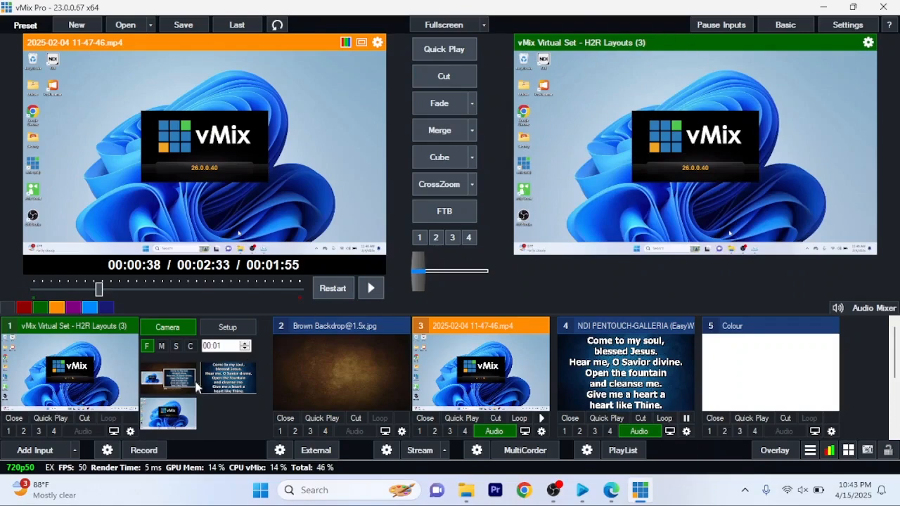
{"action": "left_click", "coordinate": [174, 384]}
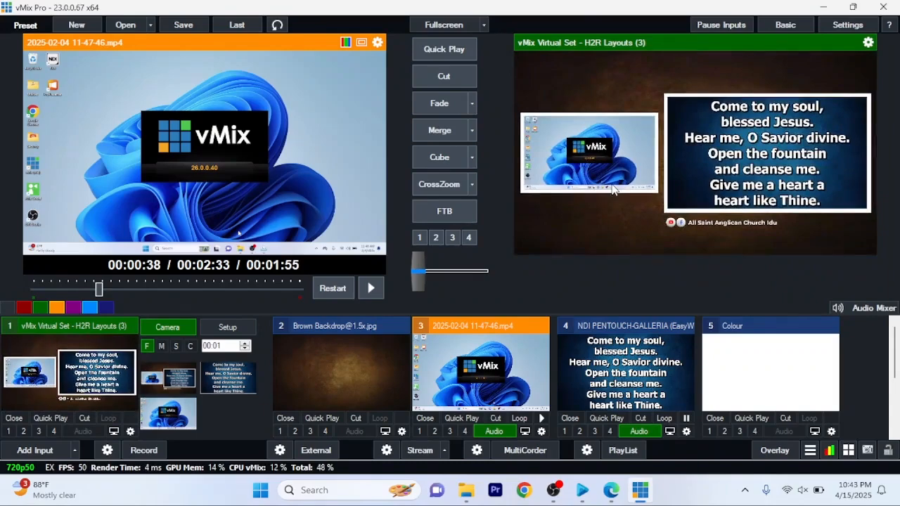
{"action": "left_click", "coordinate": [225, 367]}
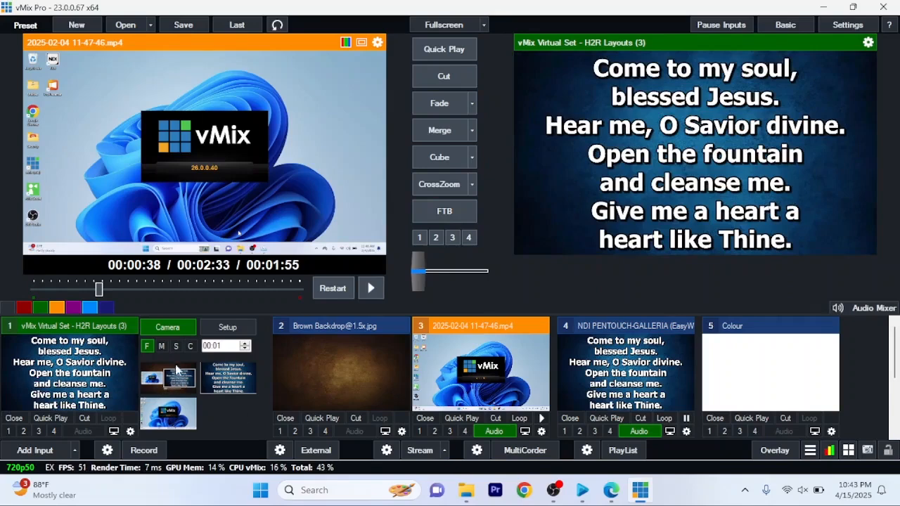
Step: Choose the medium camera speed and move through the two-box view, full-screen video and full-screen lyrics, ending on the two-box view
{"action": "left_click", "coordinate": [161, 345]}
{"action": "left_click", "coordinate": [161, 382]}
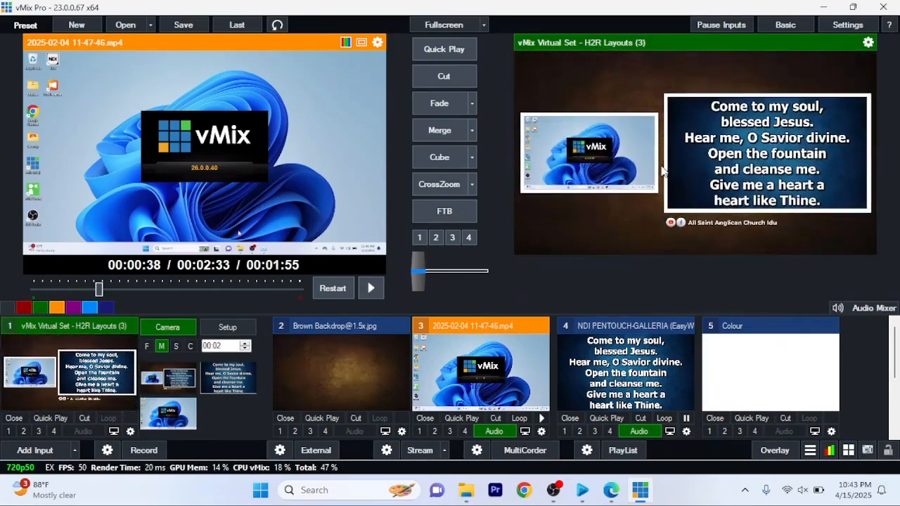
{"action": "left_click", "coordinate": [169, 422]}
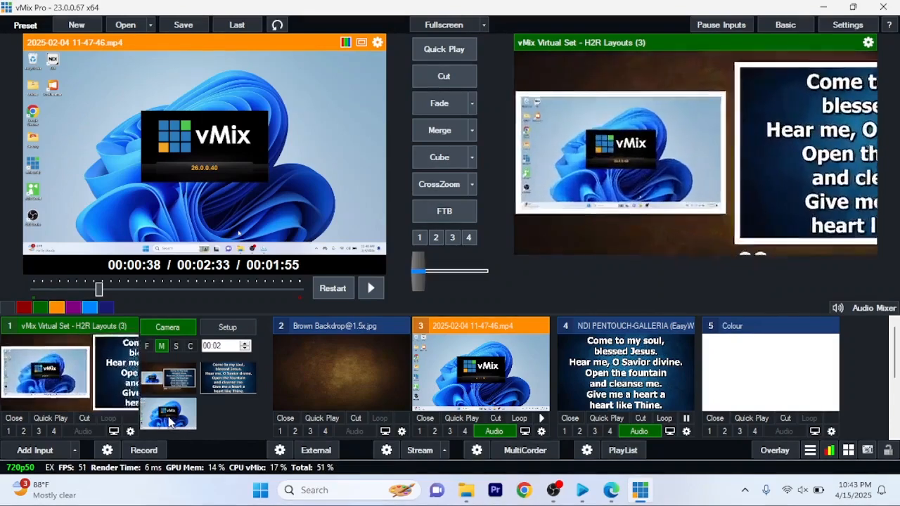
{"action": "left_click", "coordinate": [225, 383]}
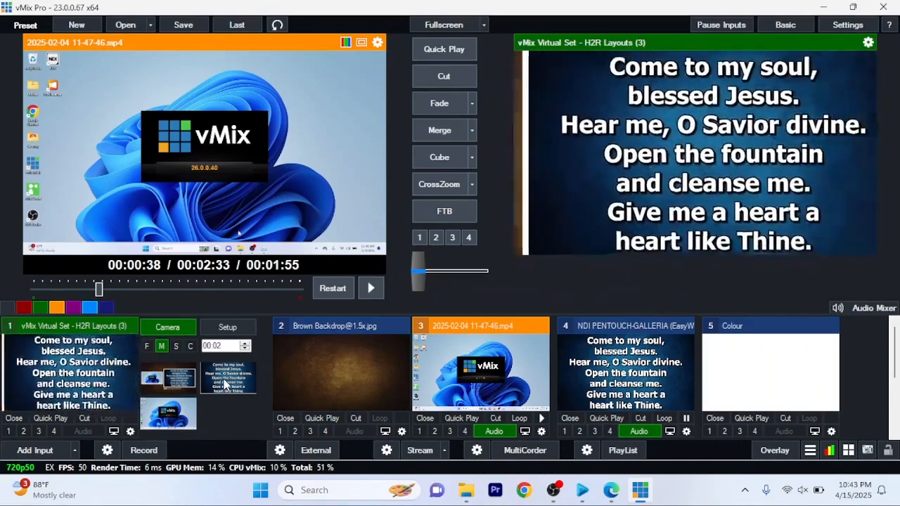
{"action": "left_click", "coordinate": [189, 371]}
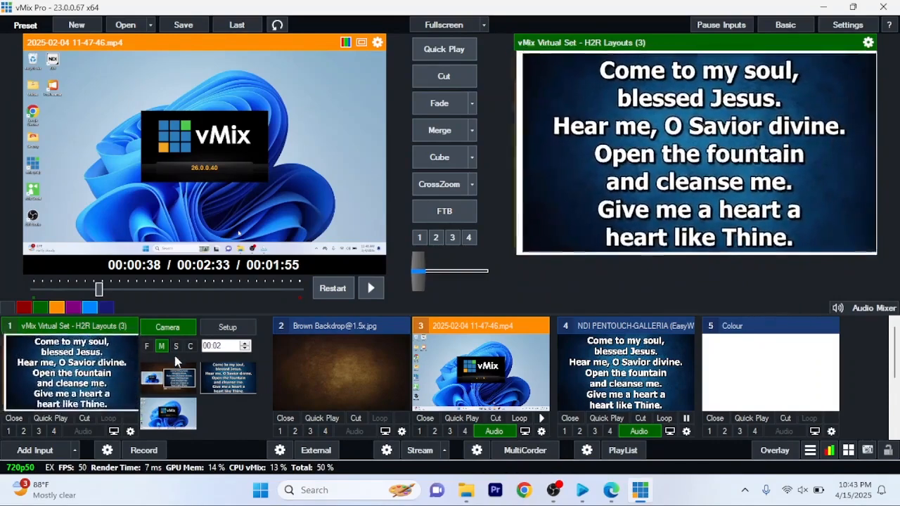
Step: Choose the slow camera speed and move to the full-screen video, the full-screen lyrics and back to the two-box view
{"action": "left_click", "coordinate": [176, 346]}
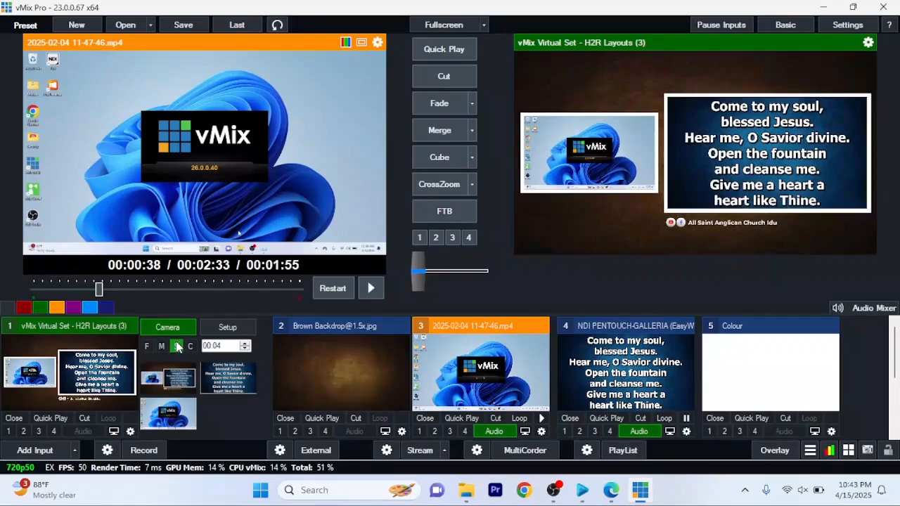
{"action": "left_click", "coordinate": [172, 420]}
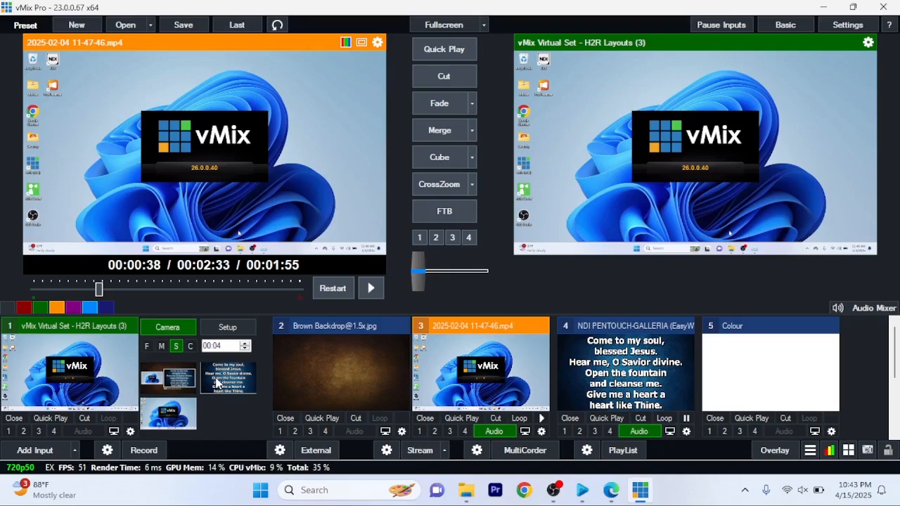
{"action": "left_click", "coordinate": [218, 383]}
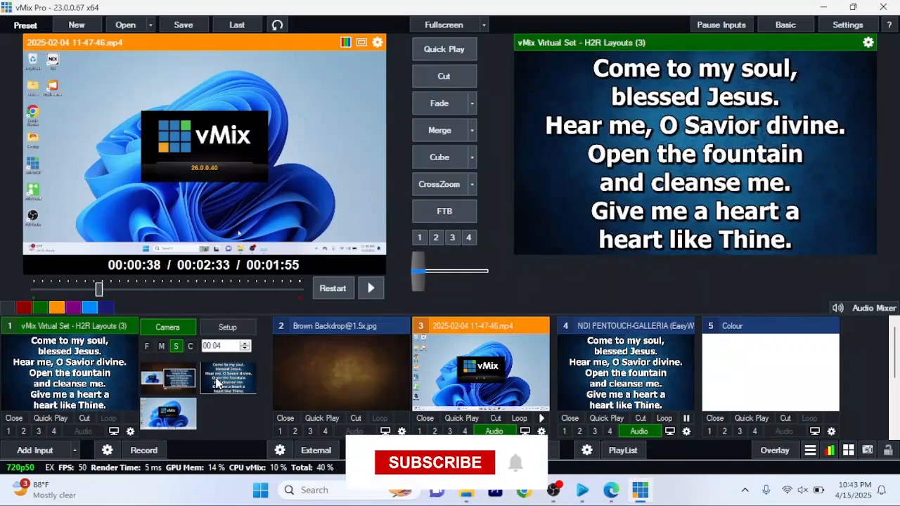
{"action": "left_click", "coordinate": [173, 384]}
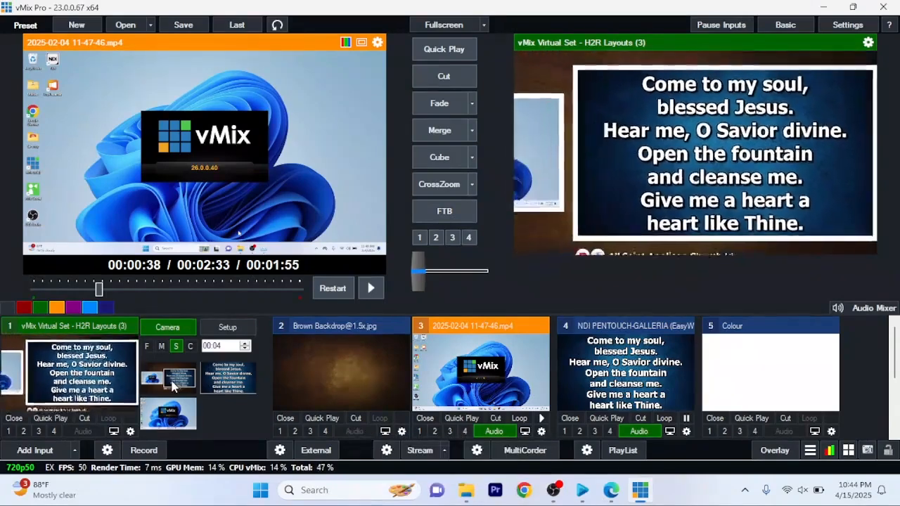